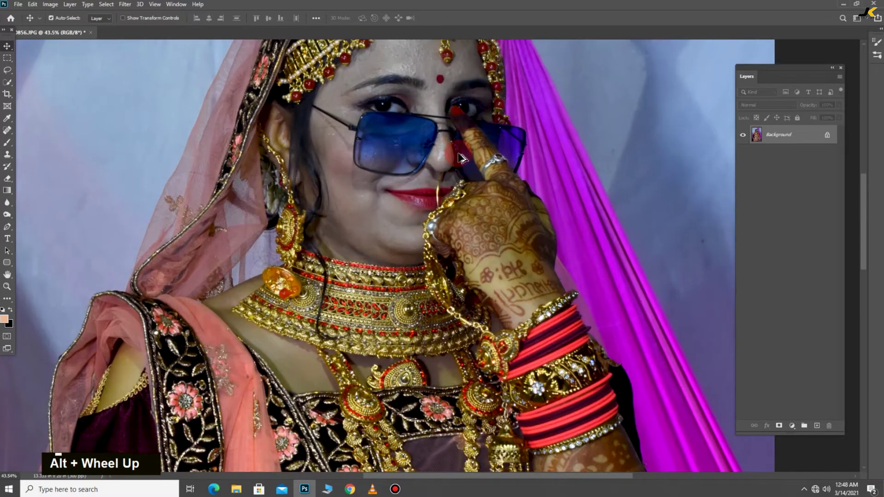
Step: Add a Curves adjustment layer and brighten the bridal portrait by raising the RGB curve's midpoint, input 128, to output 170
key("space")
left_click_drag(430, 99, 466, 236)
scroll(521, 255, "down", 3, "alt")
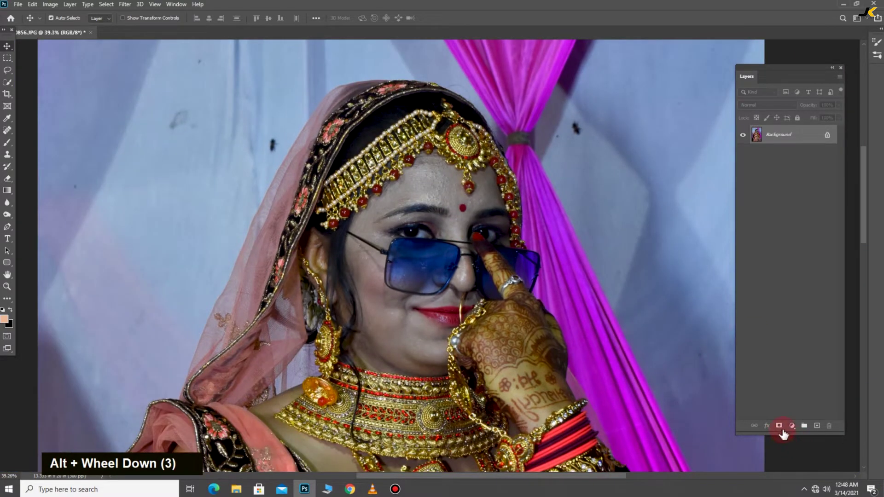
left_click(792, 426)
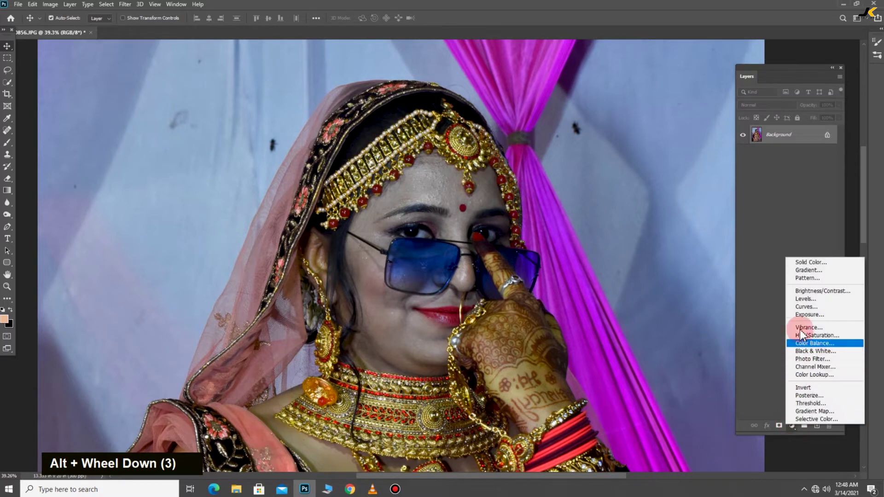
left_click(802, 308)
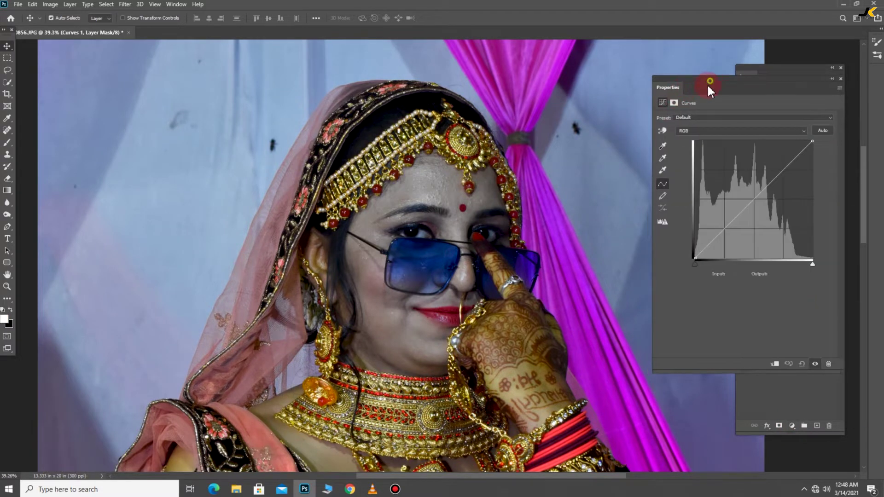
left_click_drag(710, 81, 650, 117)
left_click_drag(692, 219, 693, 202)
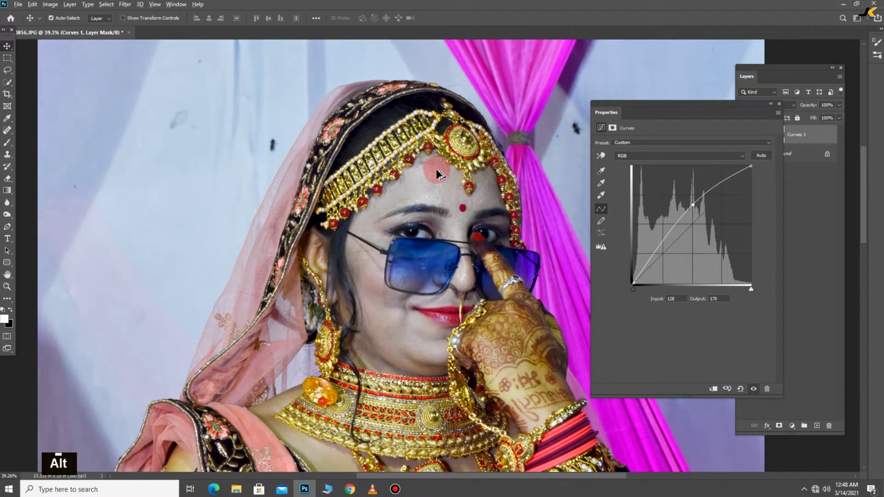
scroll(437, 174, "down", 3)
scroll(433, 181, "up", 1)
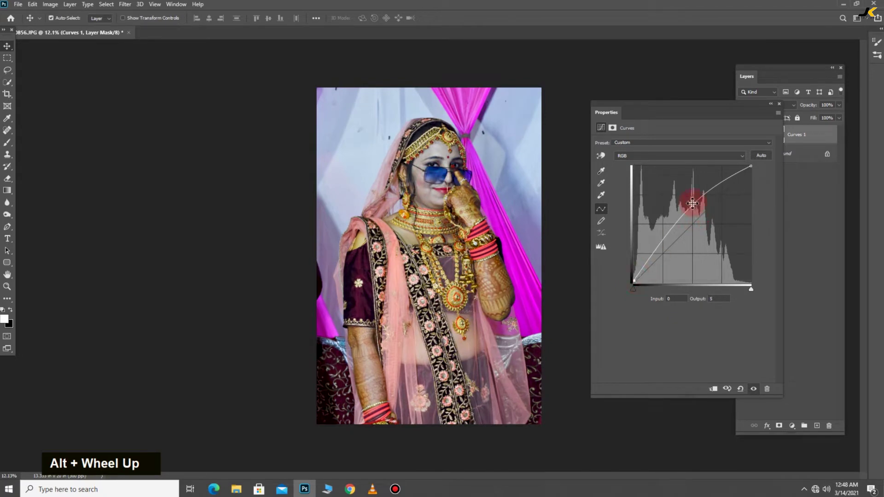
left_click(768, 105)
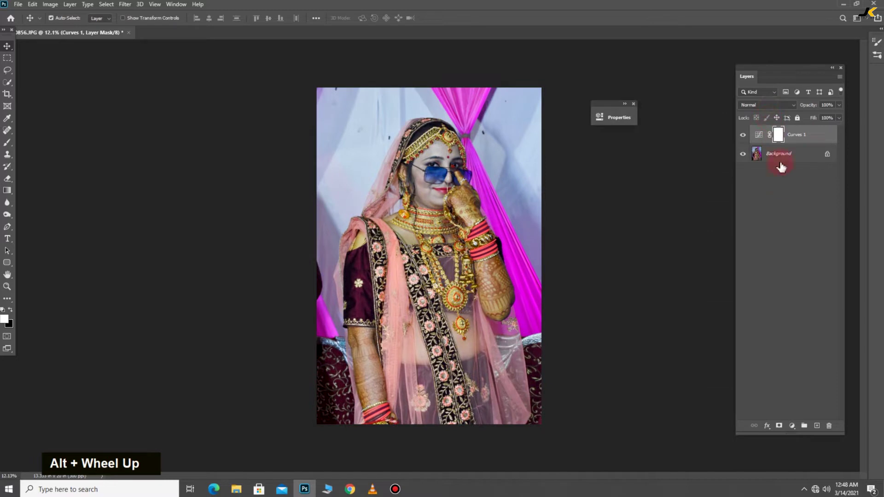
Step: Add a Color Balance adjustment layer and shift its midtones towards yellow with a Yellow–Blue value of -18
left_click(793, 425)
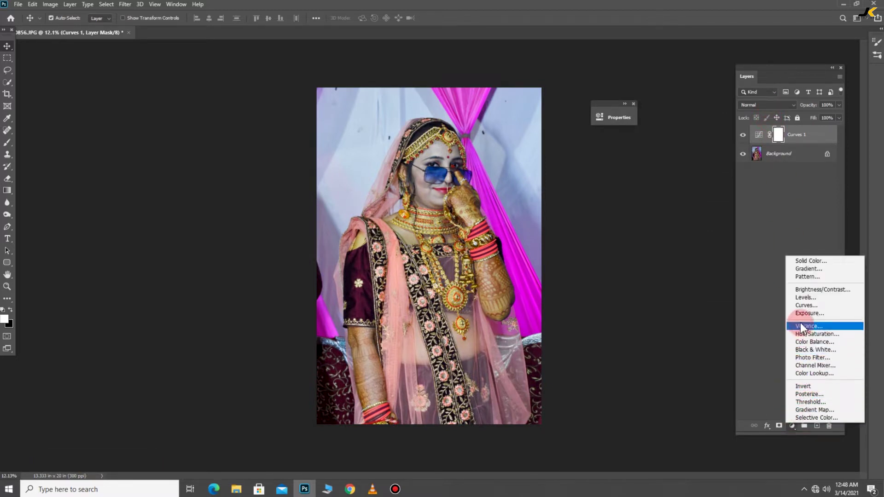
left_click(802, 342)
left_click_drag(566, 120, 732, 139)
scroll(437, 152, "up", 3)
left_click_drag(521, 99, 328, 146)
left_click_drag(636, 208, 631, 210)
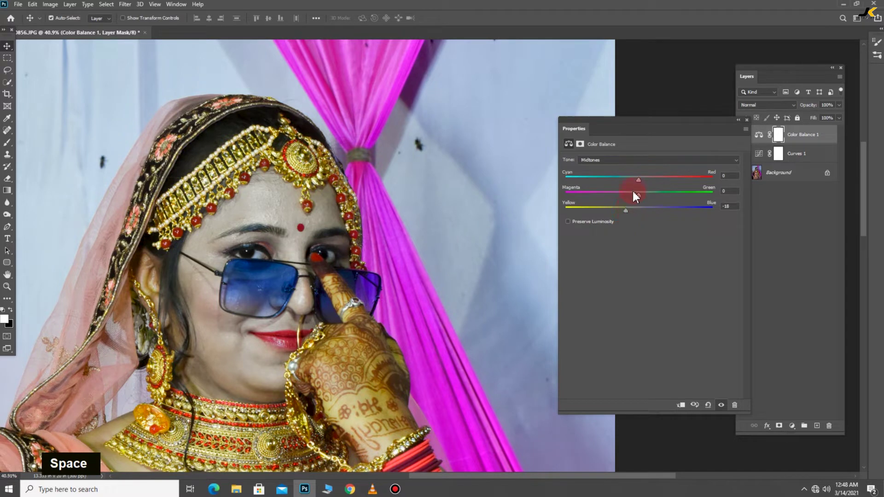
Step: Set the Color Balance midtones to Cyan–Red +7, Magenta–Green +3 and Yellow–Blue -13
left_click_drag(639, 179, 642, 183)
left_click_drag(640, 189, 640, 193)
left_click_drag(626, 208, 626, 210)
scroll(211, 235, "up", 8)
left_click_drag(395, 168, 294, 300)
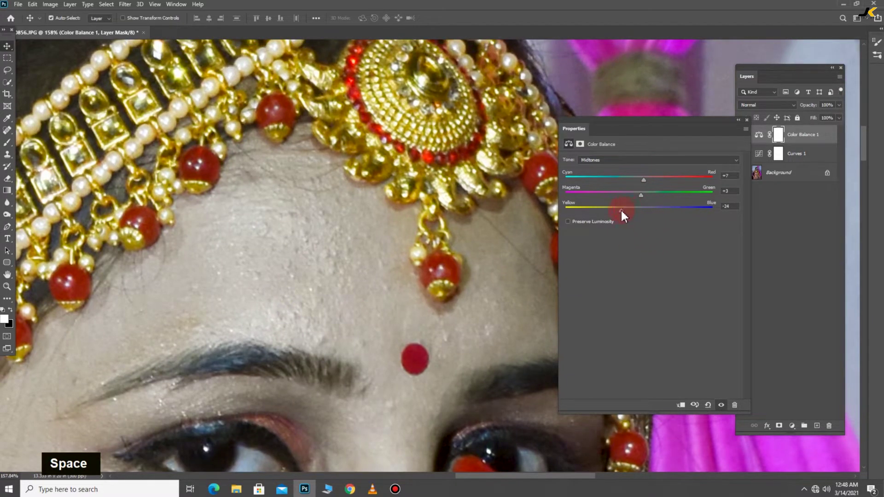
scroll(331, 227, "down", 6)
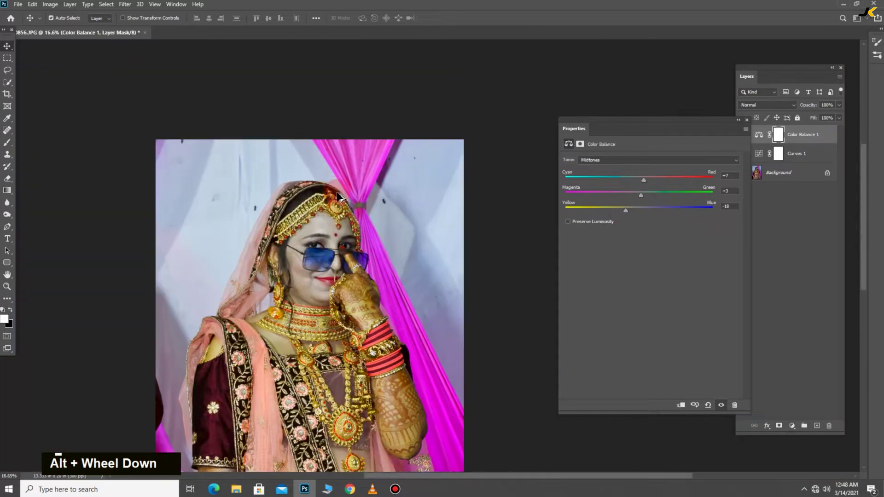
scroll(339, 193, "up", 1)
scroll(415, 184, "up", 2)
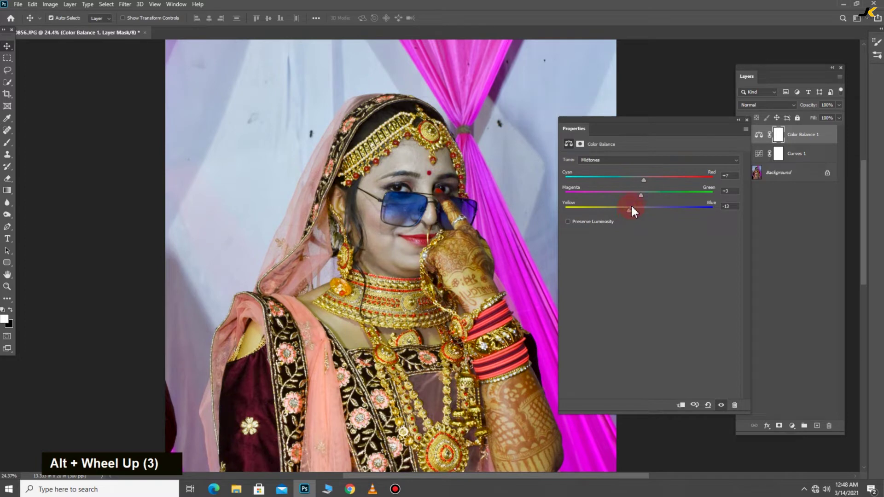
Step: Toggle the Color Balance layer's visibility to compare the photo with and without the colour correction
left_click(739, 121)
left_click(742, 137)
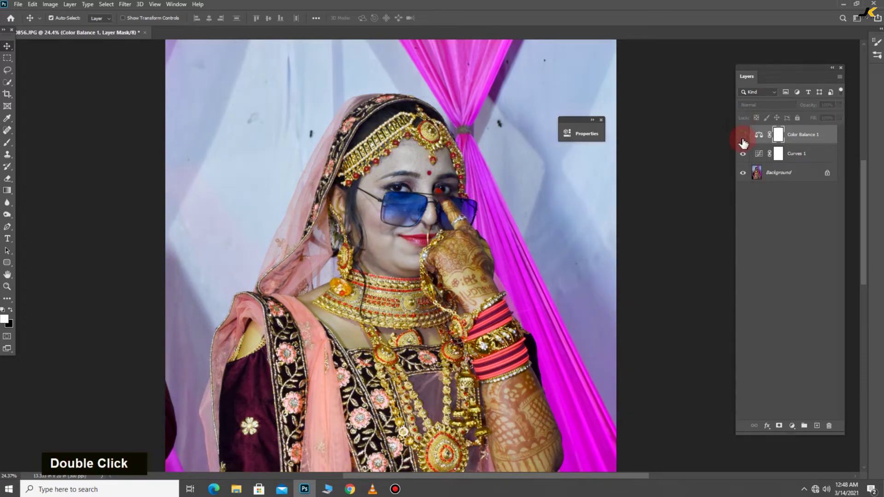
left_click(601, 120)
scroll(585, 138, "down", 3)
scroll(582, 141, "up", 1)
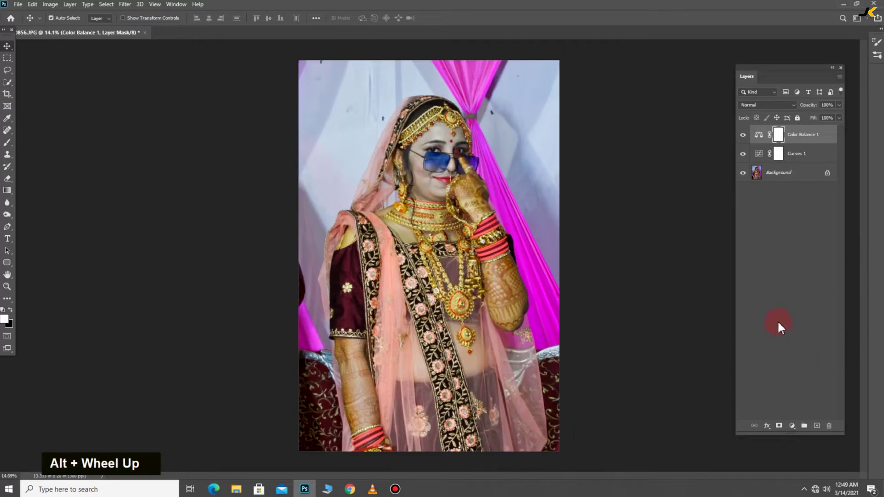
Step: Add a Levels adjustment layer and set its RGB highlight input level to about 248
left_click(791, 427)
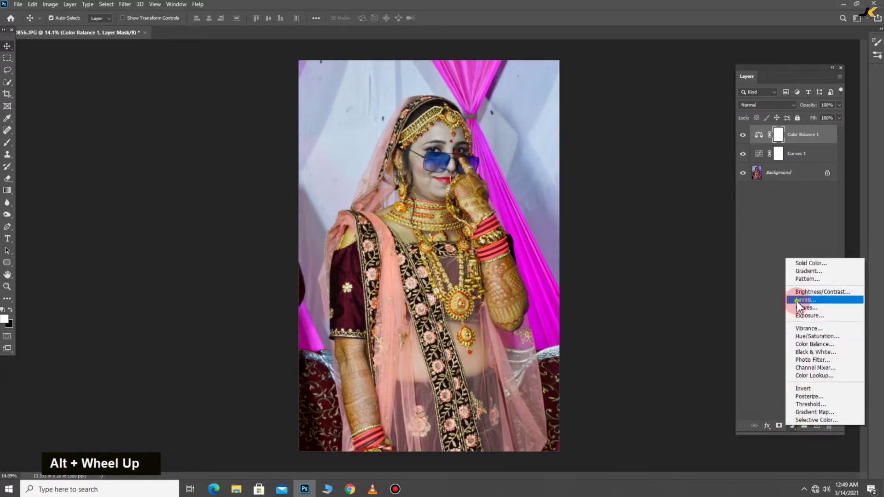
left_click(804, 300)
scroll(449, 130, "up", 2)
left_click_drag(455, 125, 608, 152)
key("space")
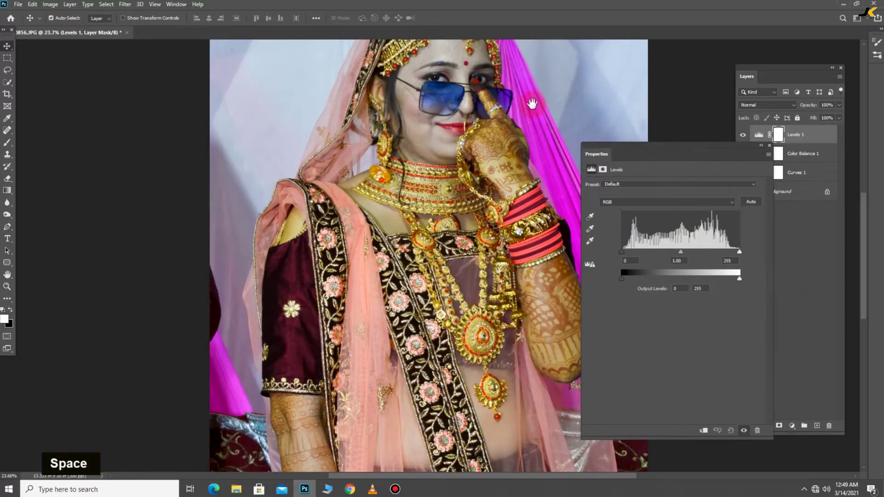
left_click_drag(532, 103, 476, 250)
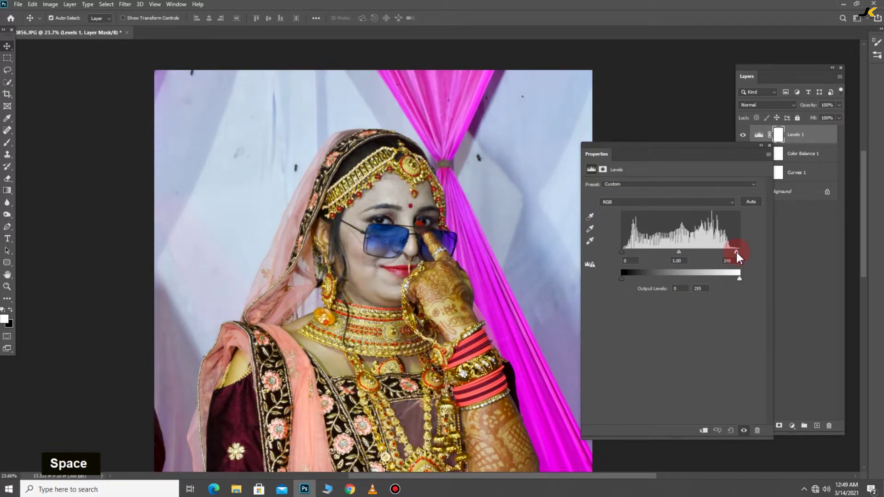
Step: Toggle the Levels layer's visibility to compare the photo with and without the tonal adjustment
double_click(759, 148)
left_click(741, 139)
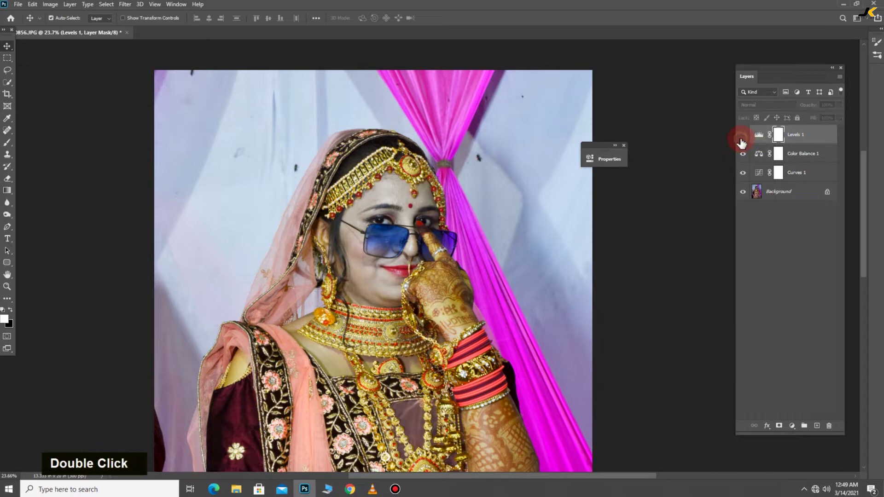
scroll(436, 128, "down", 3)
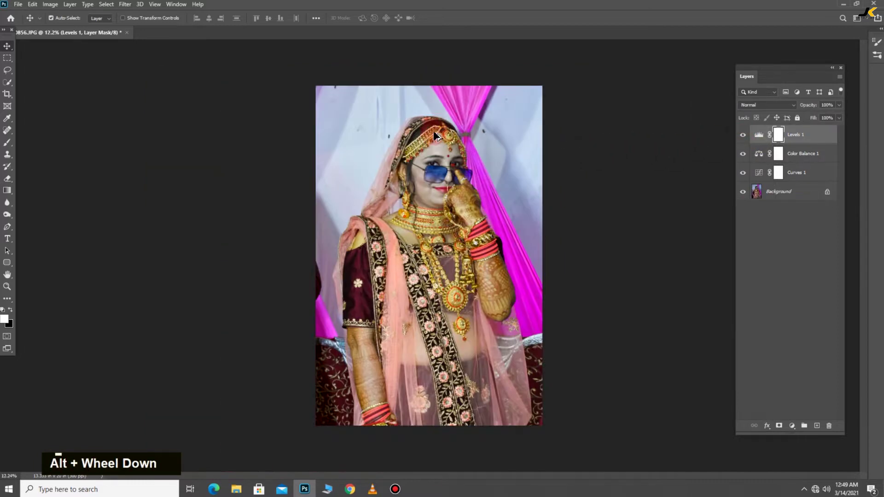
scroll(435, 138, "up", 1)
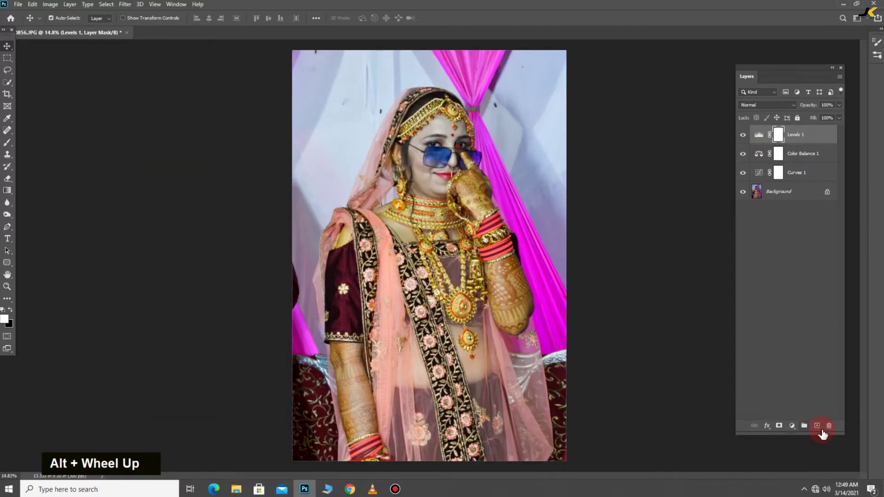
Step: Duplicate the Background layer and merge the copy with the Curves, Color Balance and Levels adjustment layers
left_click(782, 200)
left_click_drag(816, 199, 817, 425)
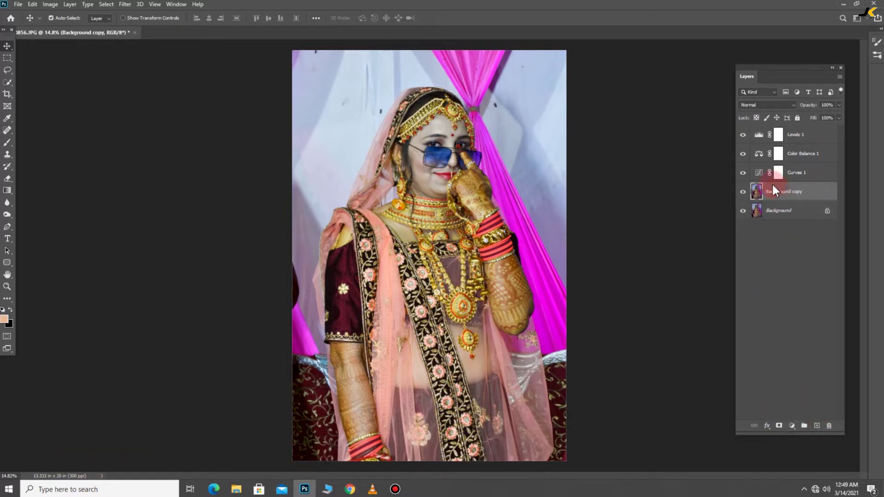
key("shift")
key("shift")
left_click(805, 139, "shift")
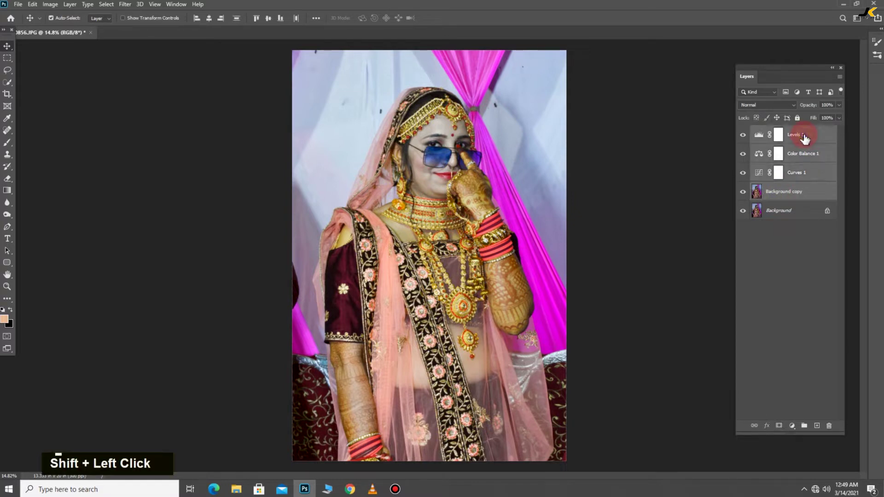
right_click(803, 137)
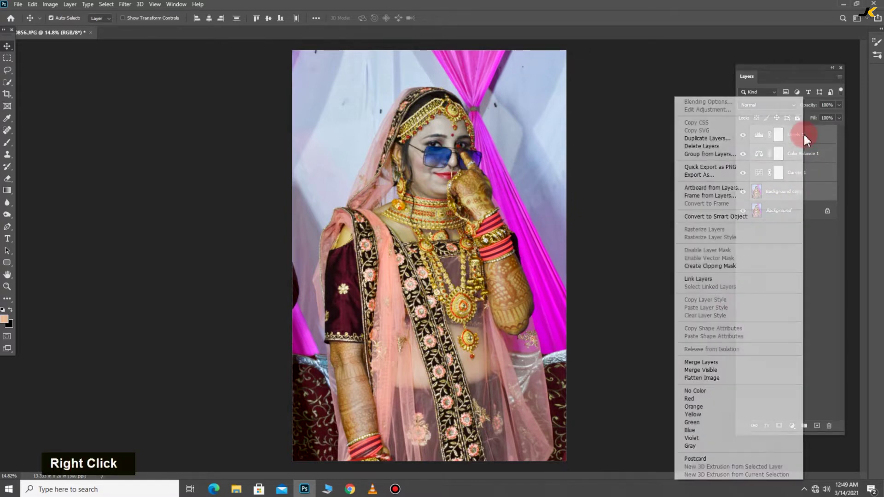
left_click(692, 363)
Step: Toggle the merged layer's visibility to compare the corrected photo with the original Background
left_click(742, 138)
left_click(741, 138)
double_click(741, 138)
Step: Add a Black & White adjustment layer with default settings above the merged layer for inspecting the facial skin
scroll(426, 110, "up", 1)
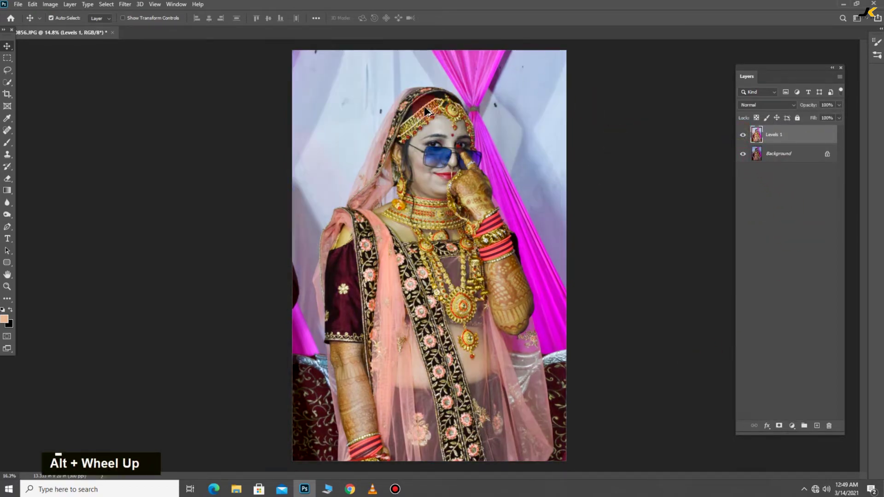
scroll(427, 110, "up", 8)
left_click_drag(521, 279, 477, 161)
scroll(451, 129, "up", 5)
left_click_drag(450, 122, 458, 298)
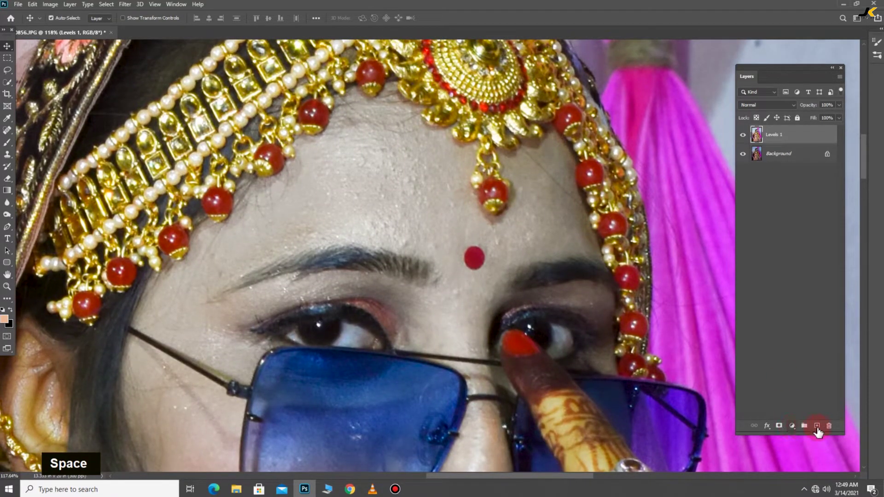
left_click_drag(793, 426, 811, 355)
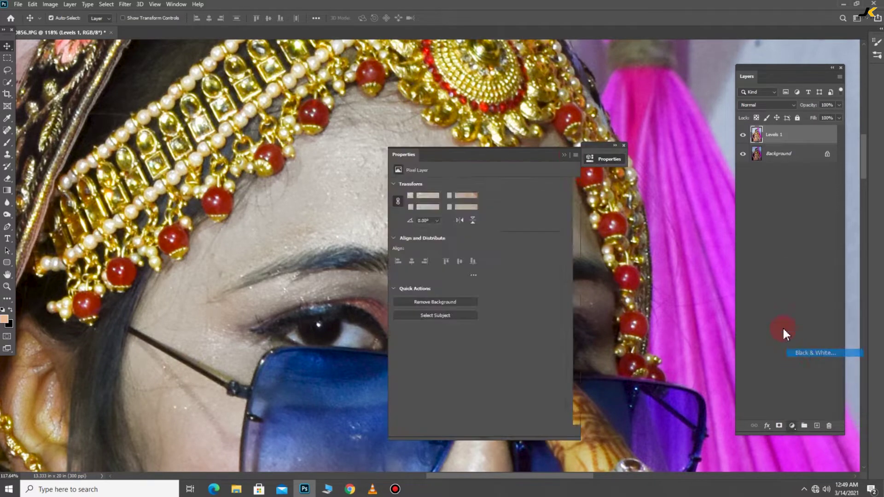
left_click_drag(488, 154, 689, 103)
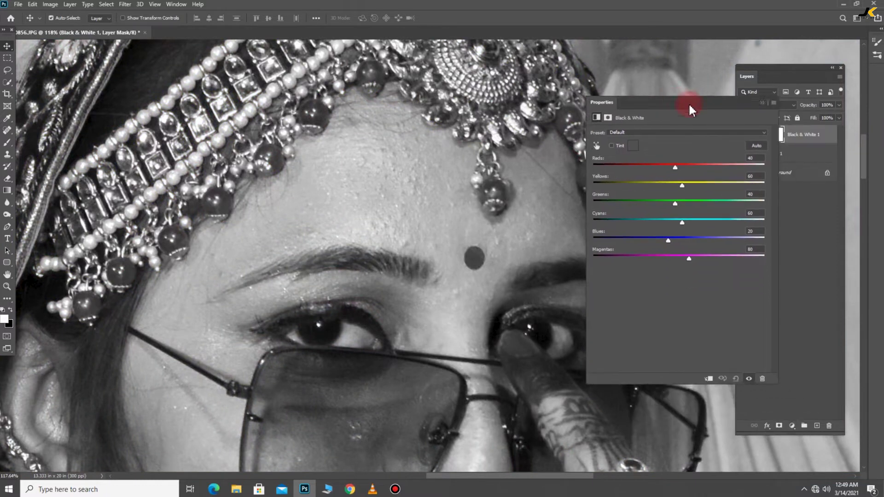
left_click(774, 92)
Step: Rename the Black & White adjustment layer as CHECK LAYER
double_click(799, 134)
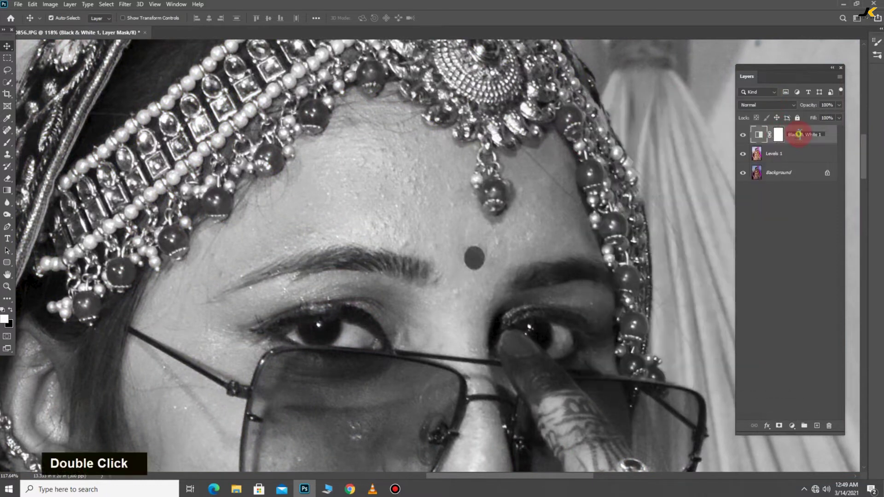
key("Caps_Lock")
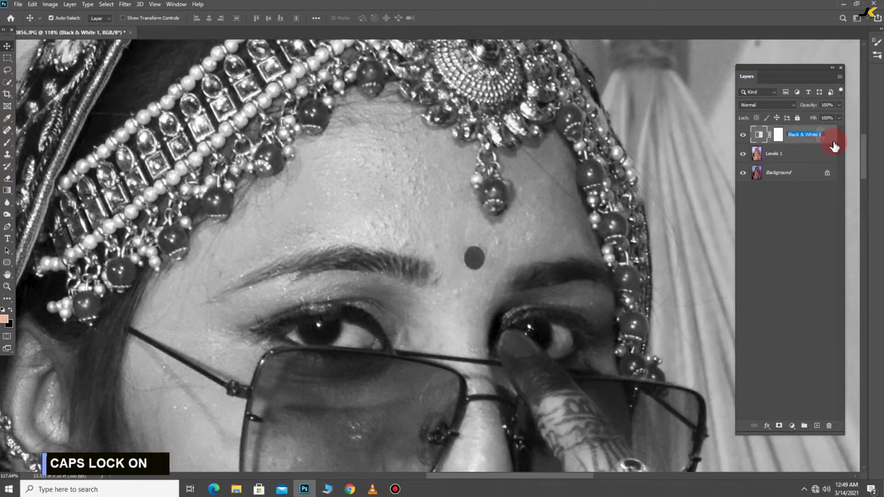
type("C")
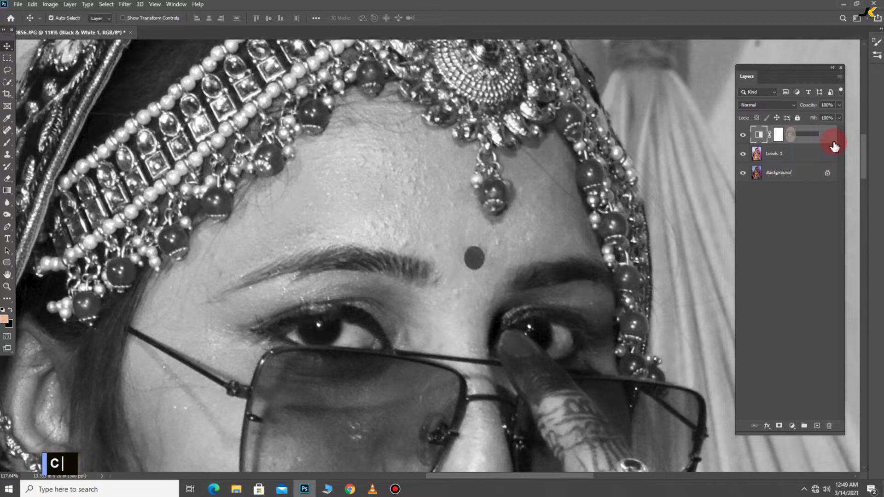
type("HECK LAYER")
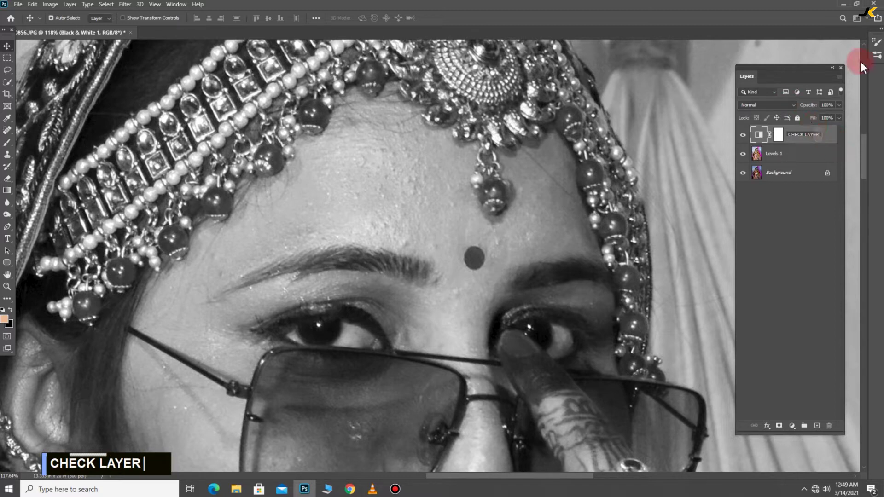
left_click(779, 228)
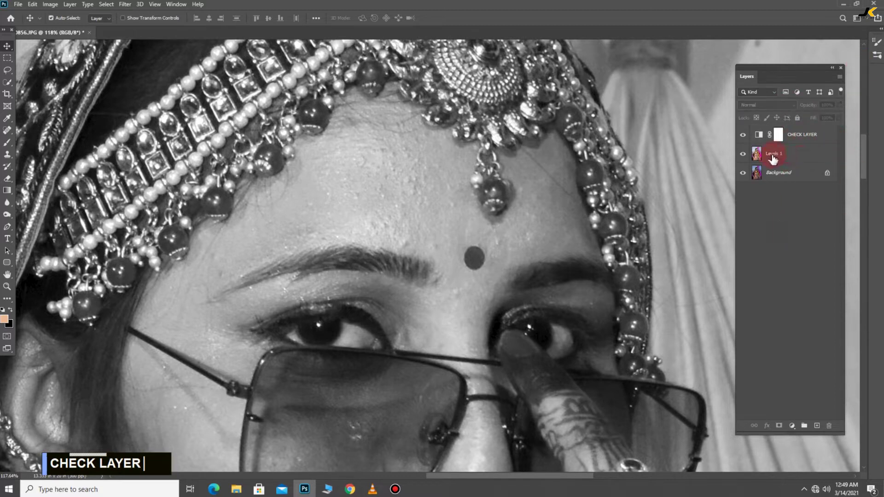
Step: Create a new blank layer directly above the Levels 1 layer, beneath CHECK LAYER
left_click(773, 158)
left_click(818, 428)
left_click(749, 144)
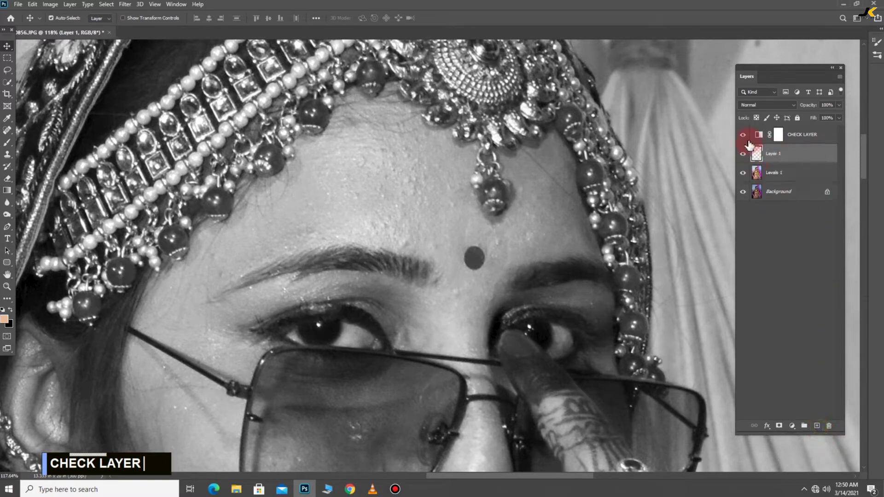
Step: Activate the Spot Healing Brush with Sample All Layers enabled for retouching on the blank layer
left_click(6, 130)
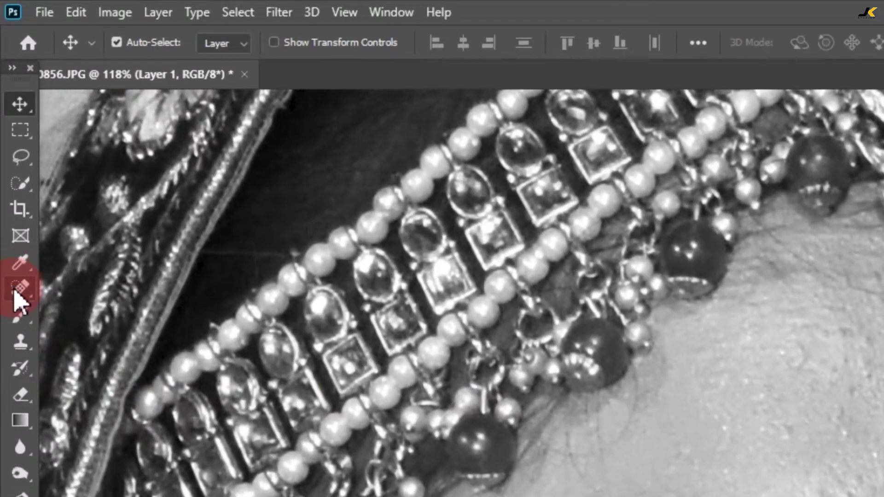
mouse_move(14, 292)
left_mouse_down()
mouse_move(106, 292)
mouse_move(28, 288)
mouse_move(64, 290)
left_mouse_up()
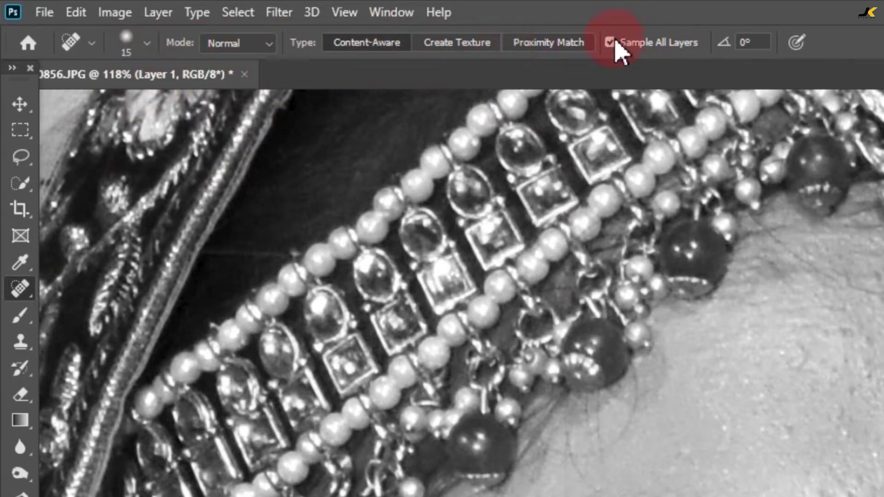
left_click(613, 43)
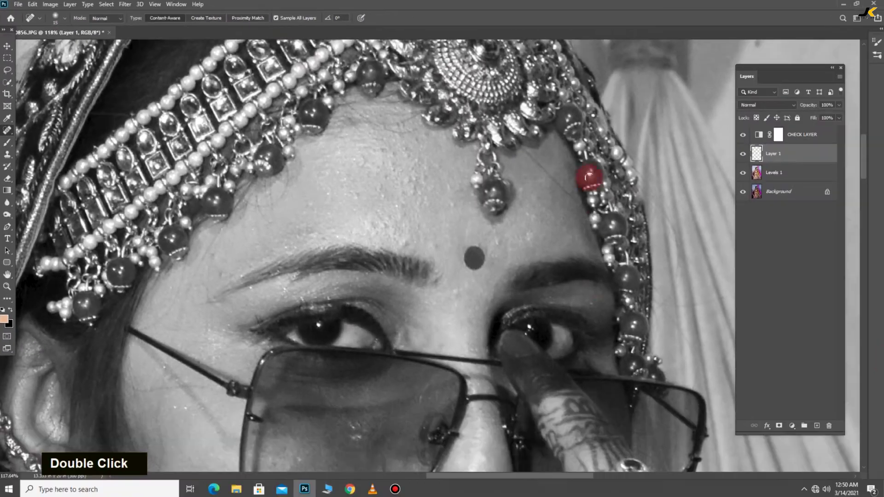
Step: Heal the bright spots and blemishes on the cheek and under-eye skin visible through the bride's right sunglass lens
scroll(419, 150, "up", 5)
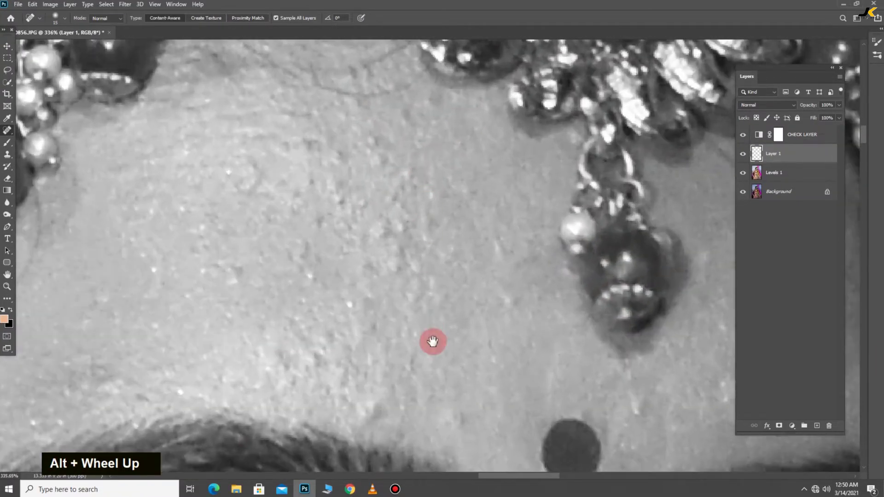
mouse_move(433, 342)
left_mouse_down()
mouse_move(430, 269)
mouse_move(475, 142)
left_mouse_up()
left_click_drag(496, 296, 545, 118)
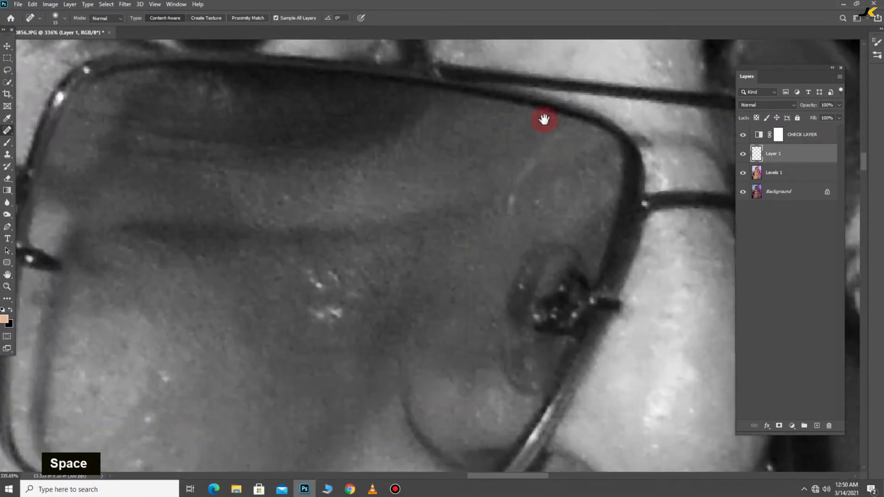
left_click_drag(367, 269, 397, 251)
scroll(270, 228, "up", 5)
left_click(245, 195)
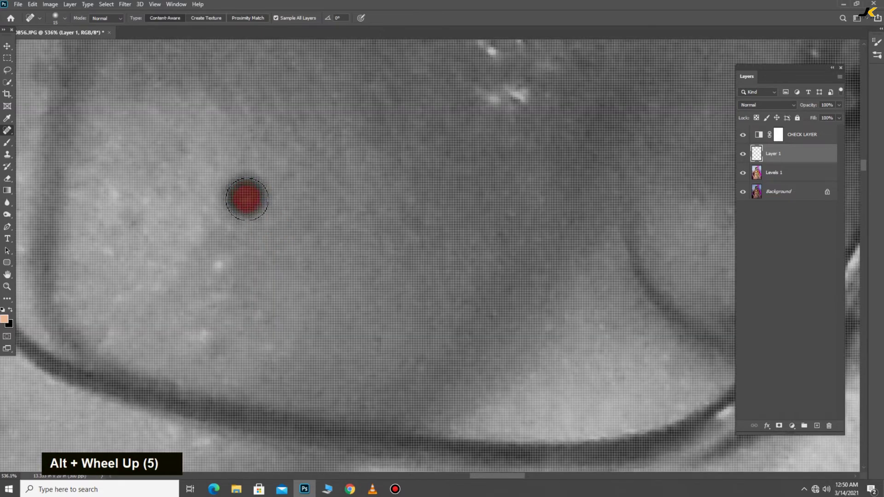
scroll(247, 228, "down", 4)
left_click(228, 251)
left_click(222, 300)
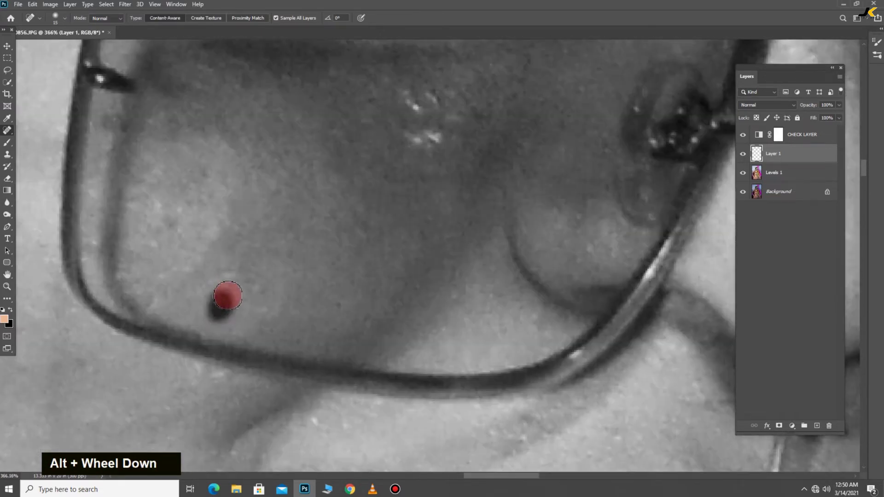
mouse_move(431, 159)
left_mouse_down()
mouse_move(395, 242)
mouse_move(381, 223)
mouse_move(412, 229)
left_mouse_up()
left_click(377, 185)
left_click(398, 184)
left_click_drag(589, 100, 480, 178)
left_click_drag(480, 178, 480, 207)
left_click_drag(314, 286, 368, 225)
left_click_drag(369, 224, 371, 241)
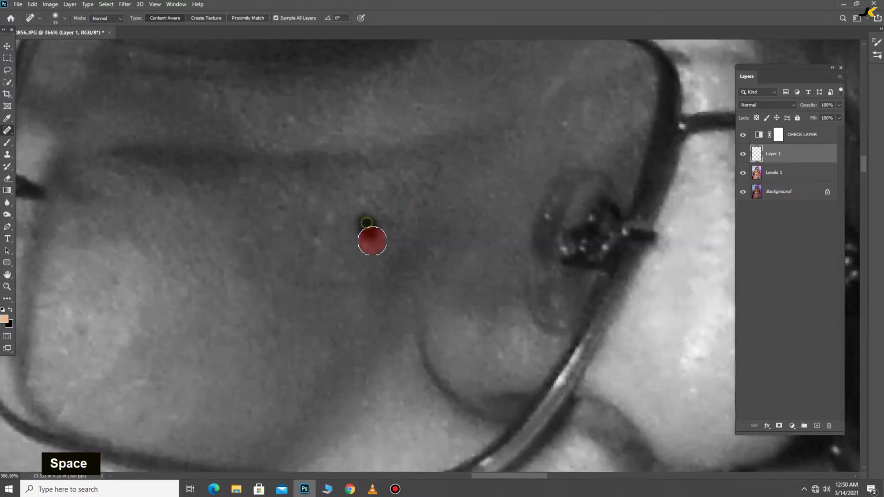
Step: Reduce the healing brush size and remove the small blemishes around the mouth corner, above the upper lip and on the adjacent cheek
scroll(343, 238, "down", 4)
scroll(351, 256, "up", 6)
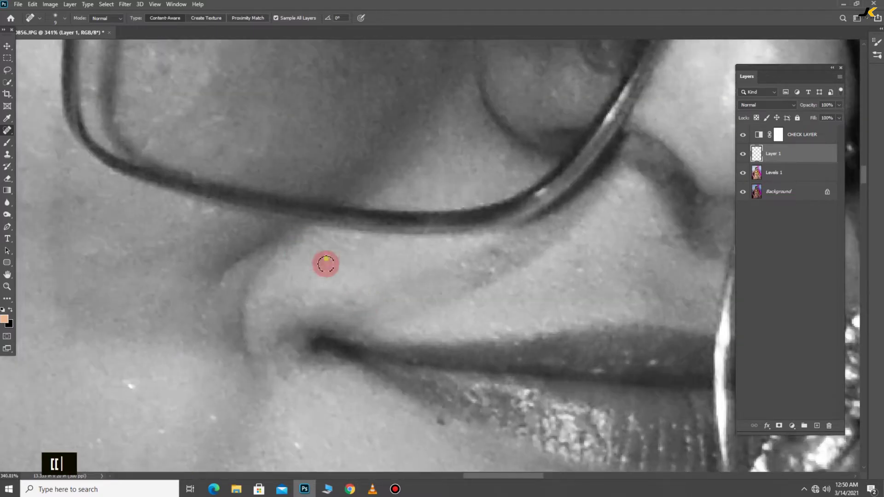
left_click_drag(102, 369, 175, 267)
mouse_move(334, 365)
left_mouse_down()
mouse_move(327, 261)
mouse_move(307, 180)
left_mouse_up()
left_click(396, 305)
left_click_drag(368, 396, 350, 311)
left_click(358, 285)
left_click_drag(358, 222, 339, 351)
left_click_drag(464, 165, 431, 159)
Step: Heal the small spots across the skin below the lips, the chin and the area beside the hand chain
left_click_drag(258, 171, 468, 214)
left_click(440, 204)
left_click(388, 223)
left_click_drag(254, 363, 254, 199)
left_click(269, 232)
left_click_drag(403, 241, 396, 256)
left_click_drag(581, 159, 360, 194)
left_click(359, 191)
left_click_drag(371, 162, 387, 201)
left_click_drag(515, 250, 349, 178)
mouse_move(337, 204)
left_mouse_down()
mouse_move(315, 205)
mouse_move(326, 189)
left_mouse_up()
left_click_drag(397, 265, 388, 280)
left_click_drag(405, 353, 405, 267)
left_click_drag(412, 259, 407, 272)
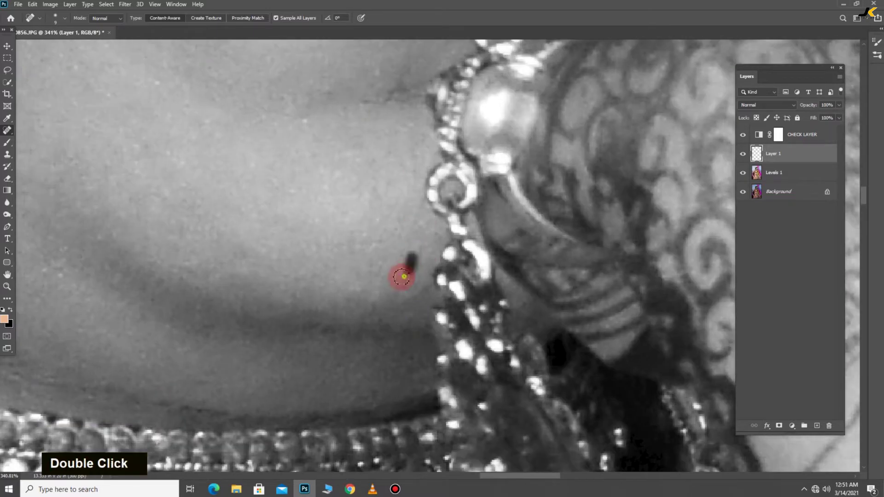
Step: Heal the spots along the jawline and lower cheek on the bride's right side
left_click_drag(59, 254, 352, 274)
left_click_drag(367, 169, 400, 369)
double_click(281, 190)
left_click_drag(366, 154, 367, 370)
mouse_move(359, 209)
left_mouse_down()
mouse_move(319, 199)
mouse_move(479, 368)
left_mouse_up()
mouse_move(260, 99)
left_mouse_down()
mouse_move(359, 170)
mouse_move(376, 216)
left_mouse_up()
left_click_drag(325, 192, 288, 185)
left_click_drag(333, 202, 346, 215)
left_click_drag(354, 180, 377, 195)
left_click_drag(319, 143, 332, 158)
mouse_move(385, 134)
left_mouse_down()
mouse_move(427, 203)
mouse_move(272, 206)
left_mouse_up()
Step: Remove the blemishes on the cheek between the hair and the sunglasses frame
left_click_drag(302, 140, 288, 143)
left_click_drag(277, 274, 284, 139)
mouse_move(280, 148)
left_mouse_down()
mouse_move(295, 221)
mouse_move(290, 312)
left_mouse_up()
left_click_drag(288, 177, 290, 295)
left_click(294, 198)
left_click(312, 144)
scroll(340, 159, "up", 1)
double_click(338, 144)
scroll(460, 188, "down", 1)
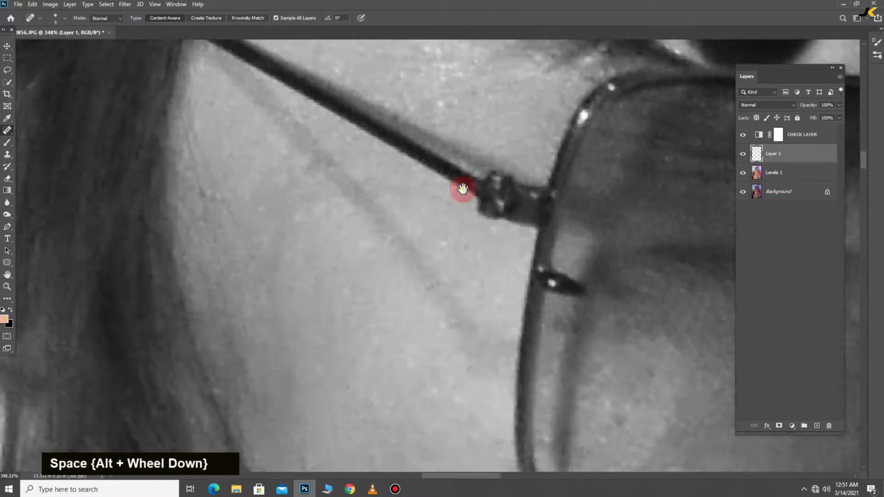
Step: Heal the specks on the temple above the sunglasses arm, near the outer corner of the bride's right eye
scroll(391, 228, "up", 2)
left_click_drag(394, 162, 371, 245)
double_click(364, 260)
double_click(392, 311)
double_click(437, 290)
double_click(420, 195)
left_click_drag(249, 215, 203, 217)
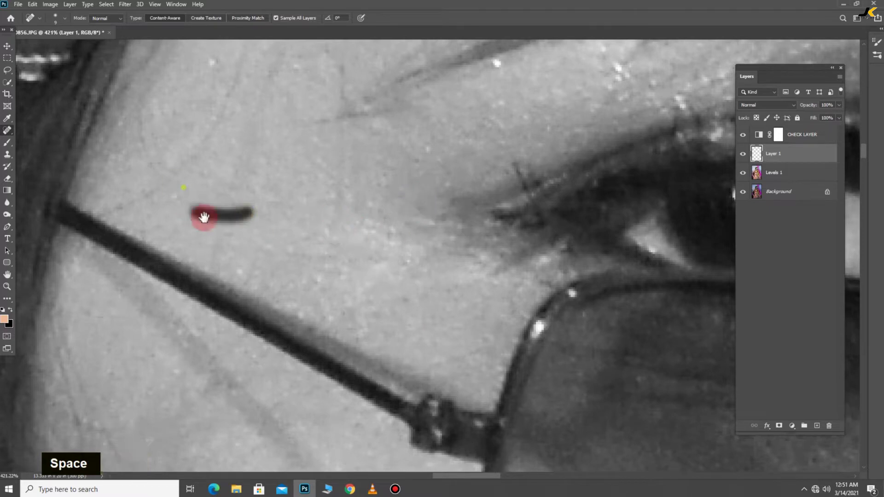
Step: Smooth the blemishes from the temple up to the outer forehead below the headpiece beads
left_click_drag(120, 208, 179, 292)
mouse_move(177, 292)
left_mouse_down()
mouse_move(204, 277)
mouse_move(305, 105)
mouse_move(319, 61)
left_mouse_up()
left_click_drag(319, 61, 273, 127)
left_click_drag(350, 152, 295, 225)
left_click_drag(352, 232, 345, 343)
left_click_drag(358, 164, 322, 223)
left_click_drag(296, 256, 187, 344)
left_click(180, 353)
left_click(284, 299)
mouse_move(434, 179)
left_mouse_down()
mouse_move(353, 223)
mouse_move(323, 290)
left_mouse_up()
left_click_drag(311, 239, 331, 311)
left_click_drag(315, 346, 258, 256)
mouse_move(581, 188)
left_mouse_down()
mouse_move(406, 184)
mouse_move(348, 168)
left_mouse_up()
left_click_drag(280, 210, 290, 249)
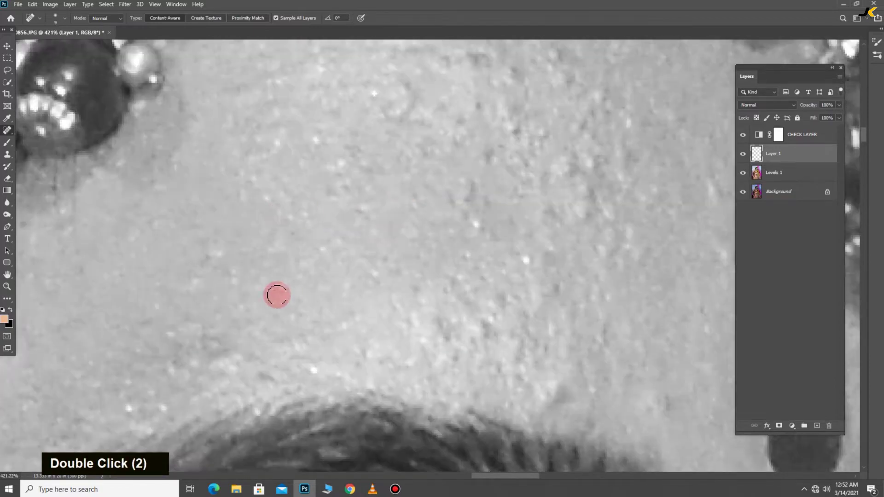
Step: Heal the rough, speckled skin on the forehead above the bride's right eyebrow
left_click_drag(484, 342, 387, 250)
left_click_drag(452, 297, 465, 306)
left_click_drag(374, 171, 350, 246)
left_click_drag(417, 161, 434, 265)
left_click_drag(461, 263, 472, 271)
left_click(486, 313)
left_click_drag(472, 170, 452, 157)
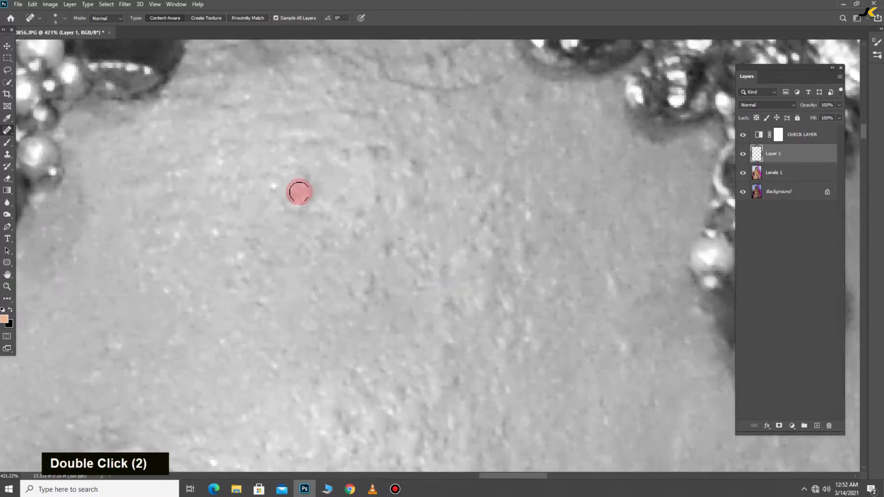
Step: Remove the spots across the upper and outer forehead, working down to the tail of the right eyebrow
left_click_drag(242, 262, 279, 172)
left_click(260, 146)
left_click_drag(281, 377, 271, 239)
left_click(271, 239)
left_click_drag(288, 443, 366, 283)
left_click_drag(275, 295, 264, 283)
left_click_drag(204, 256, 207, 268)
left_click_drag(207, 266, 333, 223)
left_click(209, 207)
left_click_drag(323, 418, 327, 304)
left_click_drag(343, 92, 233, 388)
left_click_drag(250, 246, 245, 257)
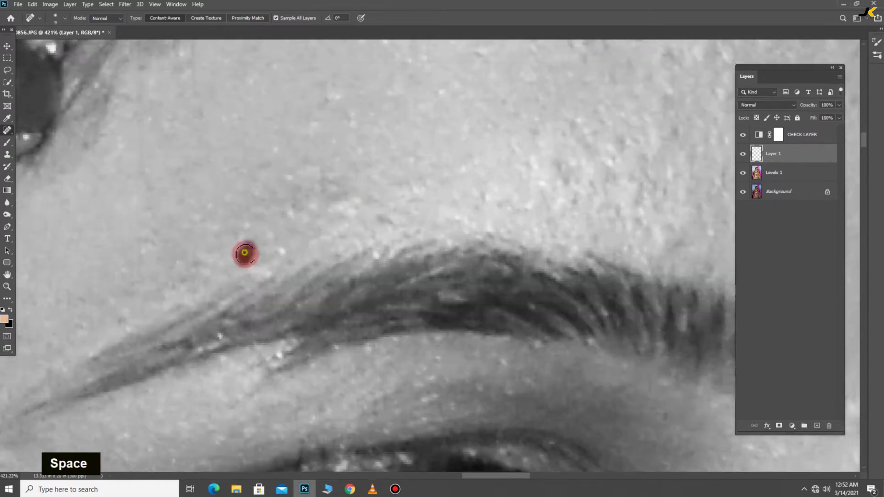
Step: Heal the textured skin from above the right eyebrow across to the mid-forehead beside the hanging pendant
left_click_drag(317, 92, 235, 213)
left_click(237, 213)
left_click_drag(256, 328, 246, 329)
left_click_drag(433, 281, 200, 203)
left_click(199, 203)
left_click_drag(502, 142, 314, 181)
left_click_drag(304, 177, 322, 187)
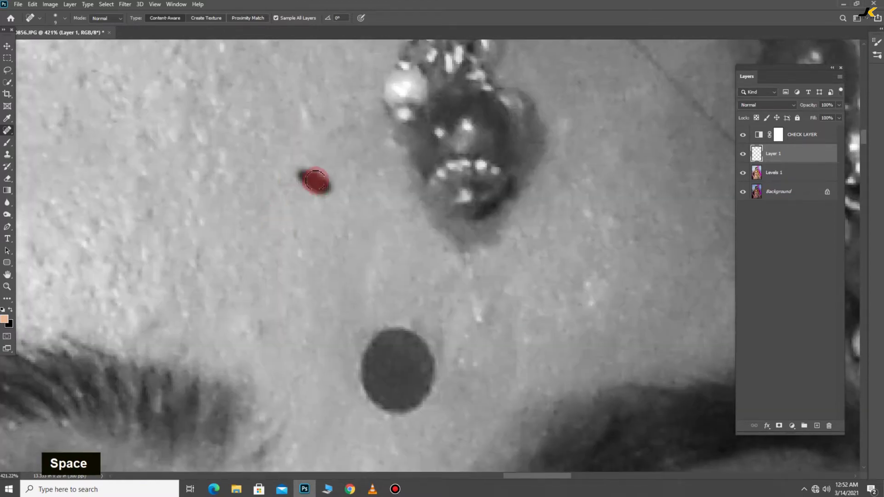
Step: Remove the blemishes and stray hair on the forehead between the hanging pendant and the beads on the bride's left side
left_click_drag(485, 305, 403, 177)
left_click_drag(403, 178, 411, 188)
scroll(411, 188, "down", 3)
mouse_move(471, 123)
left_mouse_down()
mouse_move(401, 200)
mouse_move(419, 204)
left_mouse_up()
left_click_drag(412, 72, 368, 173)
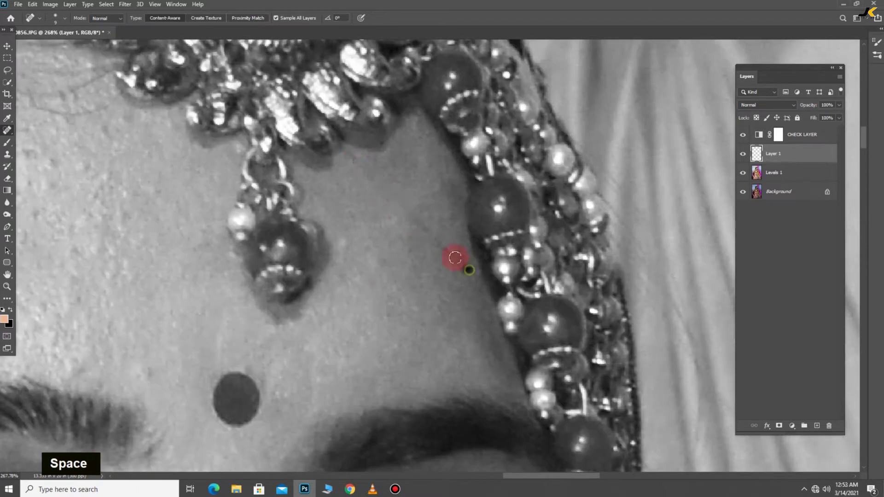
Step: Heal the skin at the top of the forehead along the edge of the headpiece
scroll(428, 237, "down", 5)
scroll(375, 183, "up", 7)
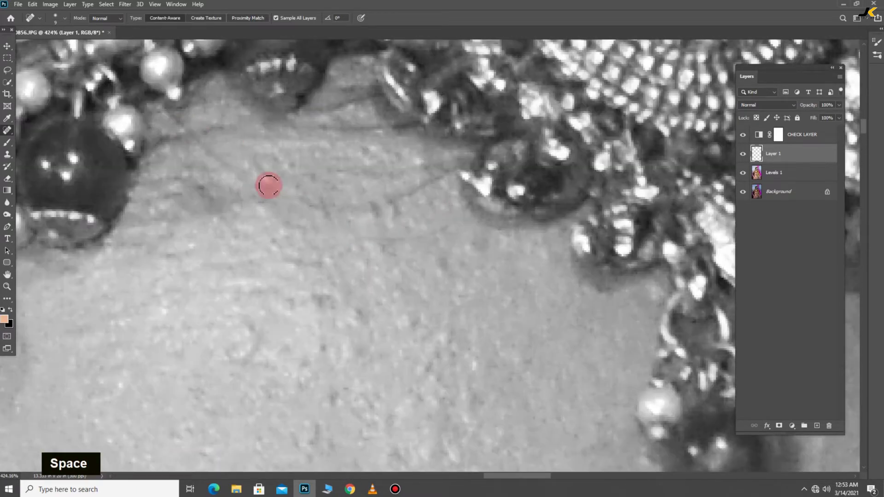
mouse_move(332, 216)
left_mouse_down()
mouse_move(386, 152)
mouse_move(391, 68)
left_mouse_up()
left_click_drag(230, 345, 280, 217)
Step: Heal the shiny spots and blemishes on the bridge and tip of the nose
scroll(341, 217, "down", 6)
left_click_drag(537, 247, 426, 83)
scroll(523, 184, "up", 6)
double_click(523, 184)
scroll(523, 197, "down", 7)
scroll(409, 255, "up", 2)
scroll(410, 256, "up", 6)
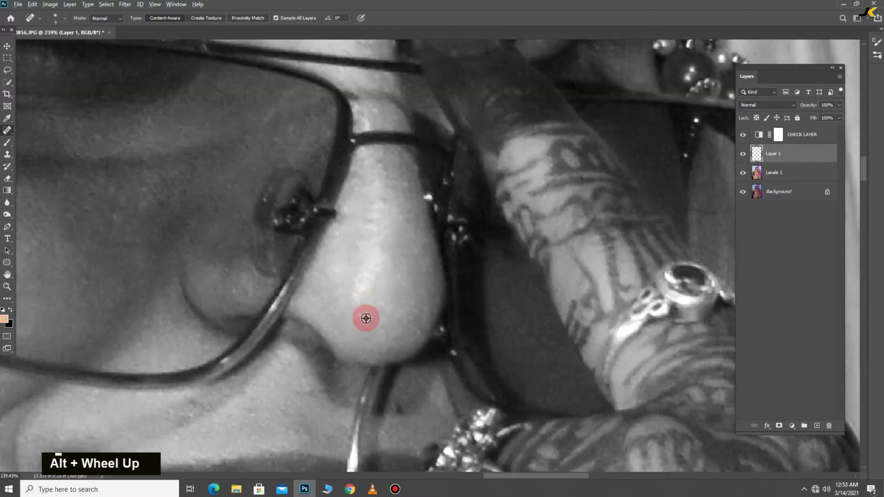
left_click(406, 203)
left_click_drag(408, 178, 428, 387)
left_click(397, 208)
Step: Retouch the remaining spots around the inner right eyebrow and the forehead just above it
left_click_drag(309, 69, 473, 279)
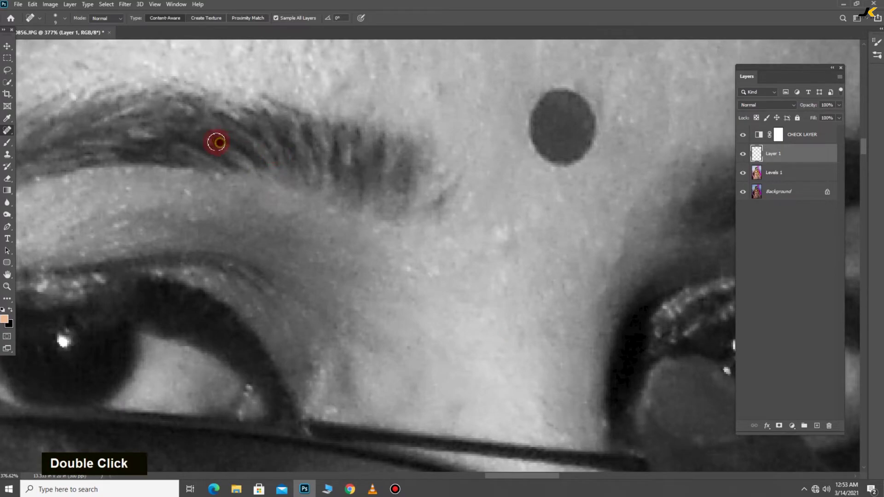
left_click_drag(217, 143, 191, 166)
left_click(408, 227)
scroll(524, 251, "down", 12)
scroll(518, 142, "up", 10)
left_click(317, 282)
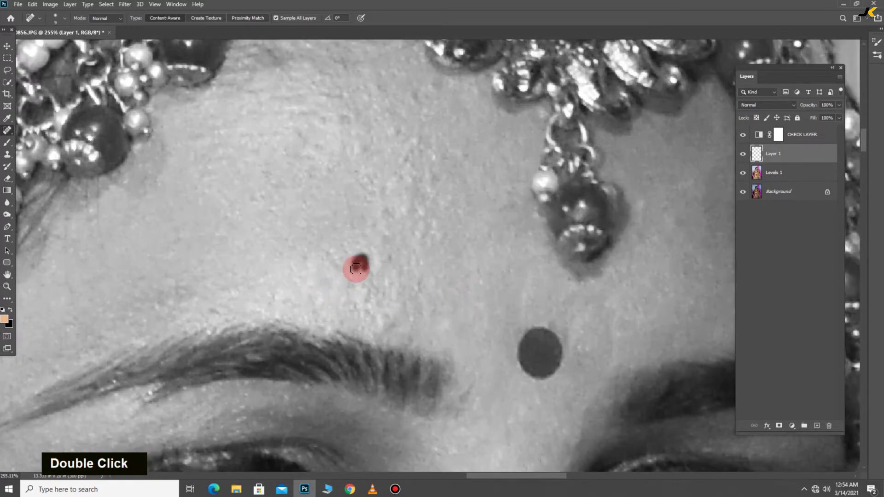
left_click_drag(444, 173, 424, 252)
Step: Retouch the leftover spots on the lower cheek, the chin and the skin above the upper lip
scroll(454, 172, "down", 10)
scroll(400, 203, "up", 12)
scroll(448, 199, "down", 2)
scroll(368, 262, "up", 2)
left_click_drag(303, 100, 456, 198)
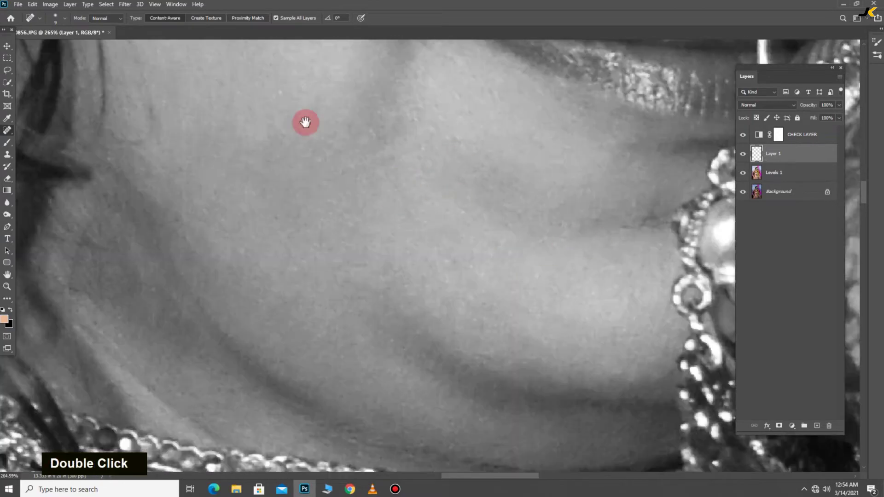
scroll(507, 296, "down", 6)
scroll(446, 409, "up", 8)
scroll(275, 208, "down", 8)
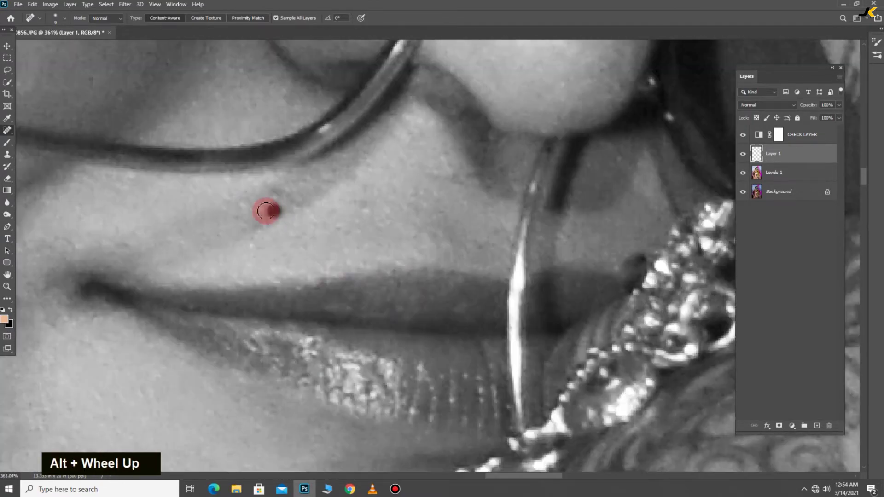
Step: Heal the last specks above the right eyebrow and on the upper eyelid beneath it
scroll(235, 101, "up", 6)
left_click_drag(246, 287, 419, 212)
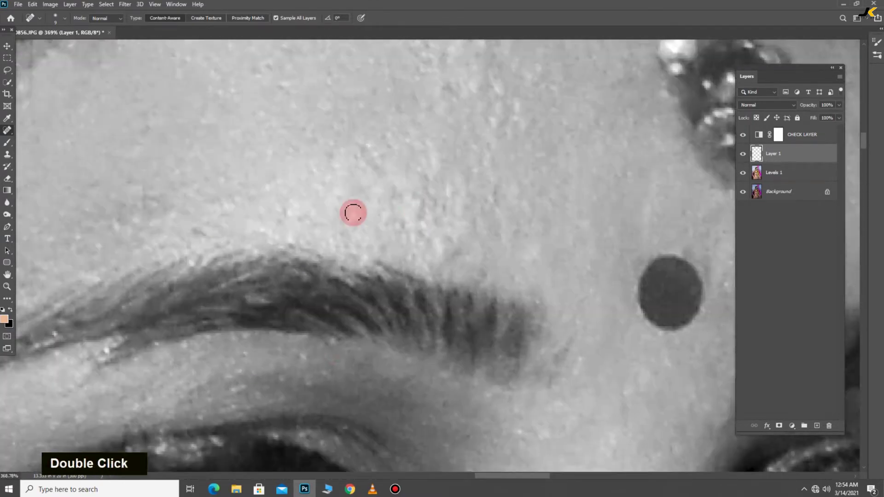
left_click_drag(309, 316, 312, 241)
left_click_drag(229, 296, 311, 161)
left_click(319, 178)
left_click(148, 146)
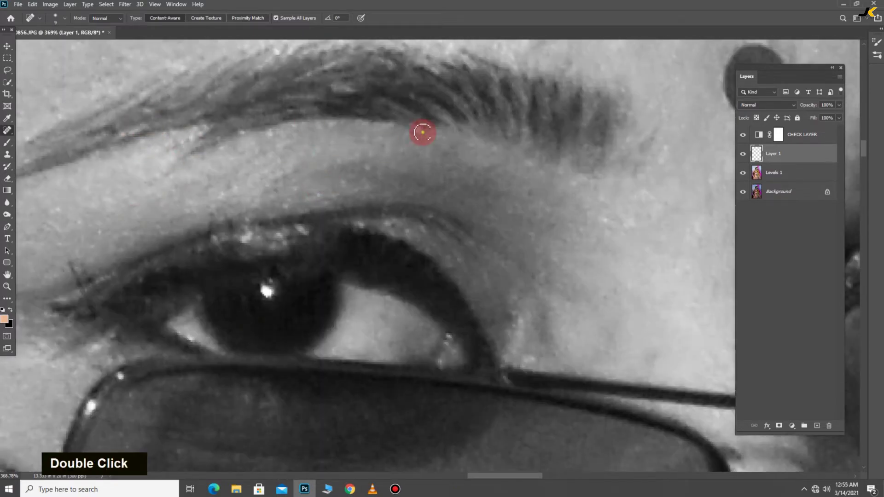
Step: Toggle the visibility of the healing layer in black and white to compare the face before and after retouching
scroll(473, 142, "down", 8)
scroll(517, 138, "down", 4)
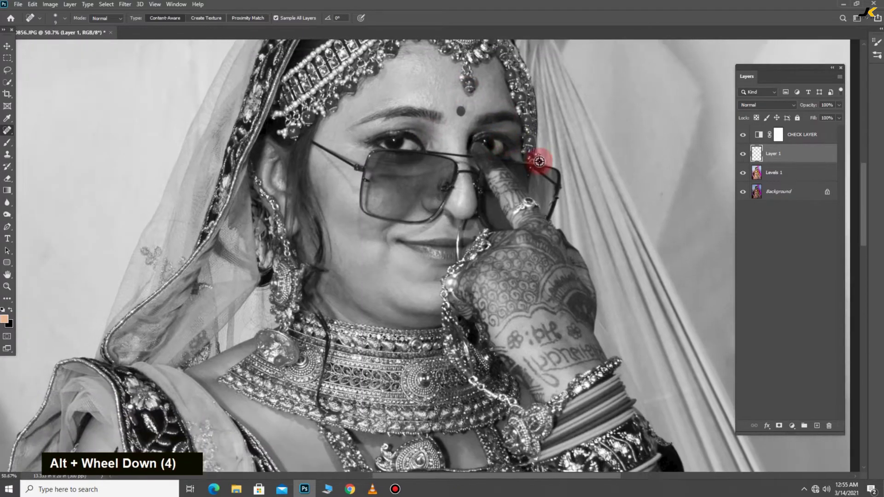
double_click(740, 157)
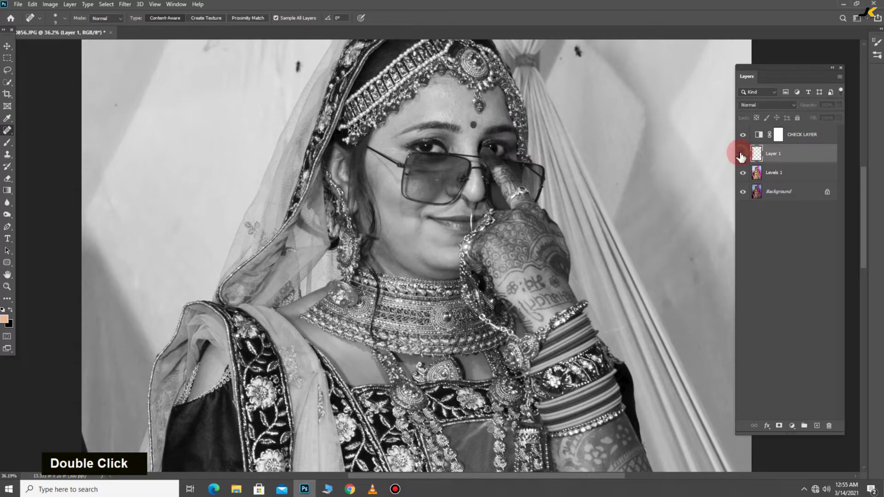
scroll(434, 134, "up", 10)
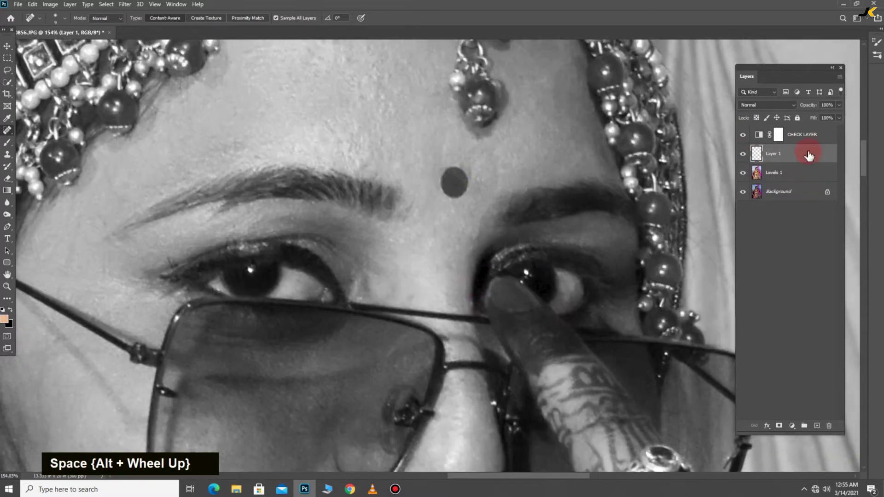
Step: Delete the CHECK LAYER adjustment to bring the portrait back to colour
left_click(798, 143)
right_click(784, 133)
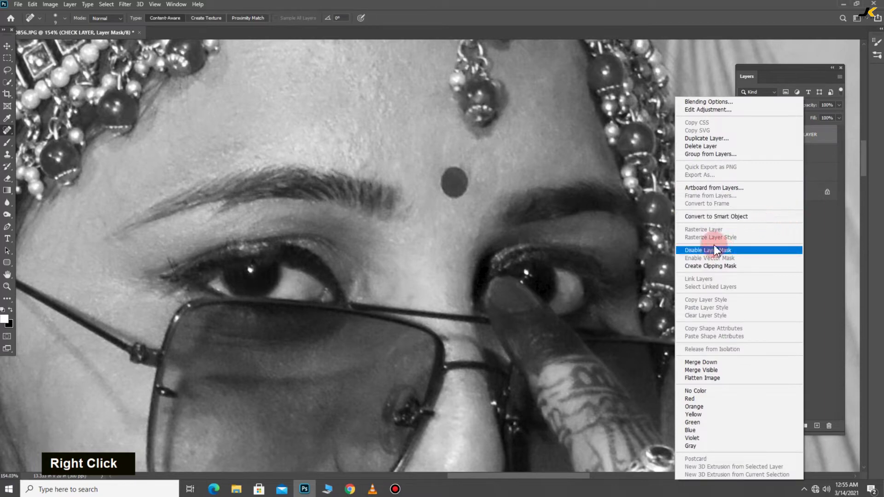
left_click(705, 147)
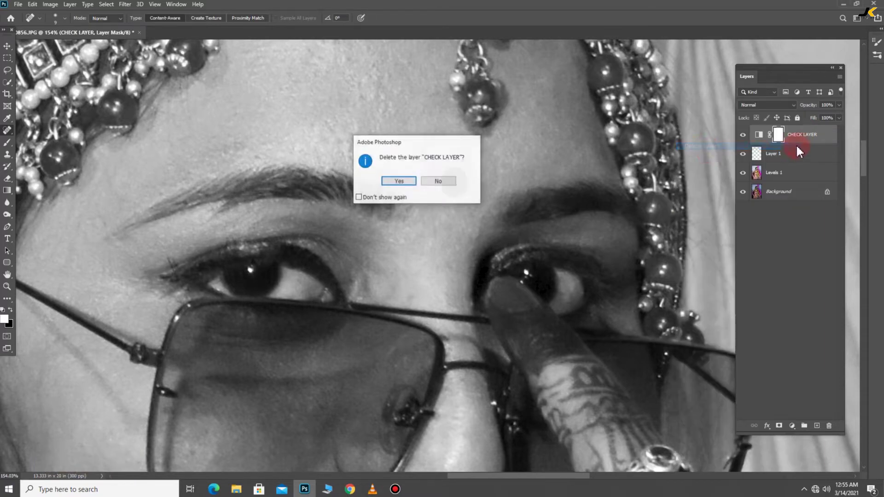
left_click(408, 181)
scroll(421, 134, "down", 3)
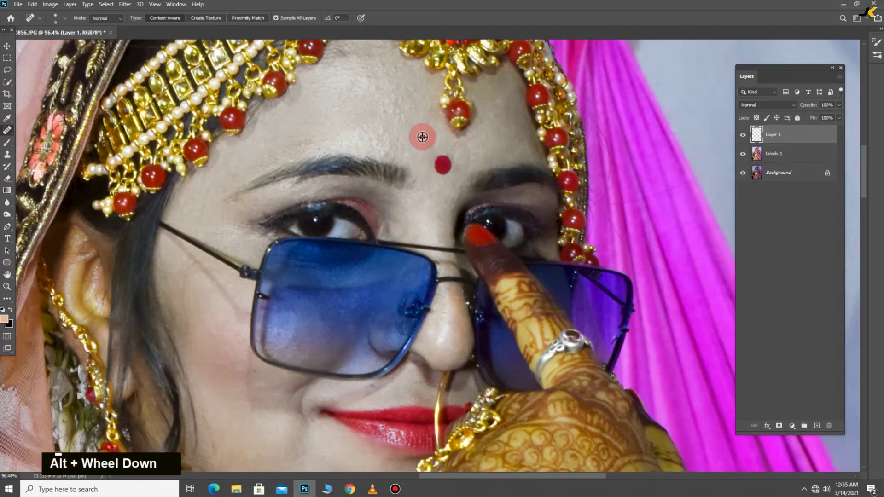
Step: Toggle the visibility of the healing layer in colour to compare the forehead, cheeks and nose before and after retouching
left_click(7, 47)
scroll(380, 78, "up", 3)
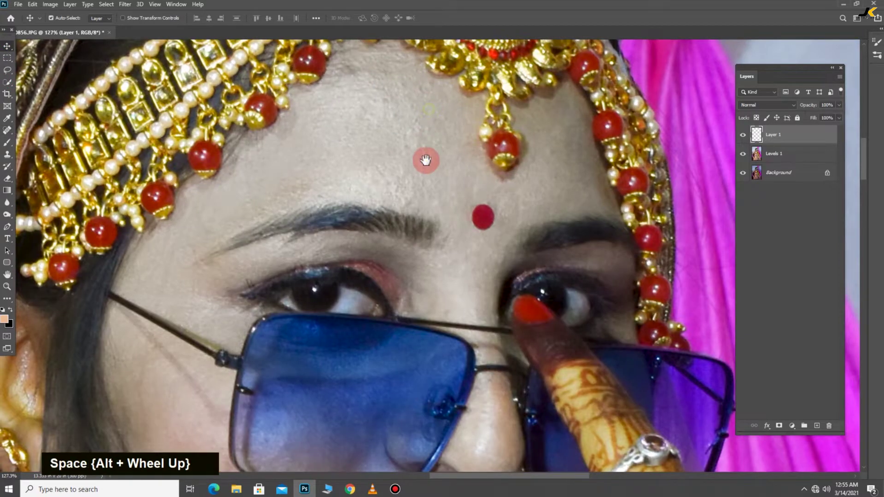
scroll(677, 148, "up", 1)
double_click(744, 138)
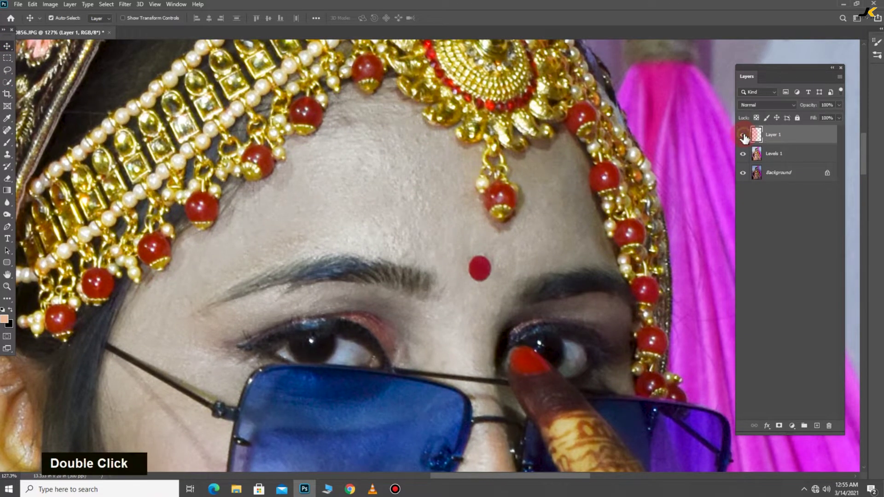
left_click_drag(557, 347, 556, 181)
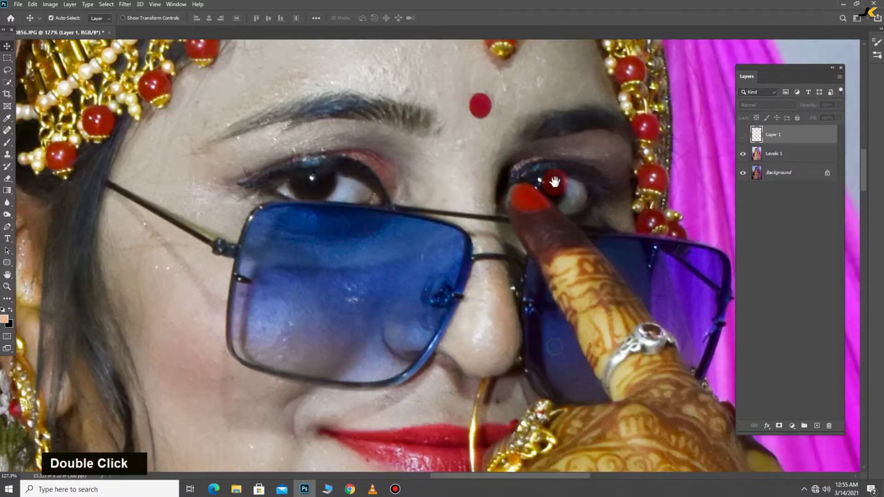
left_click(743, 135)
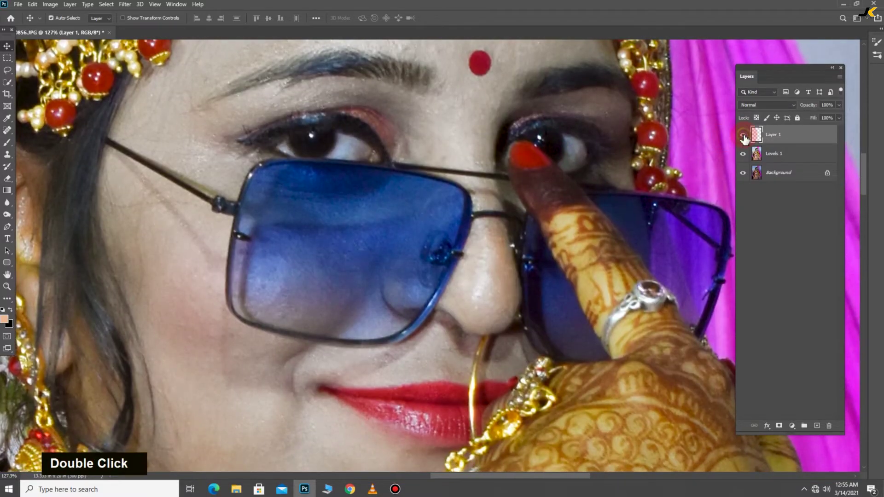
left_click(744, 136)
scroll(485, 162, "down", 3, "alt")
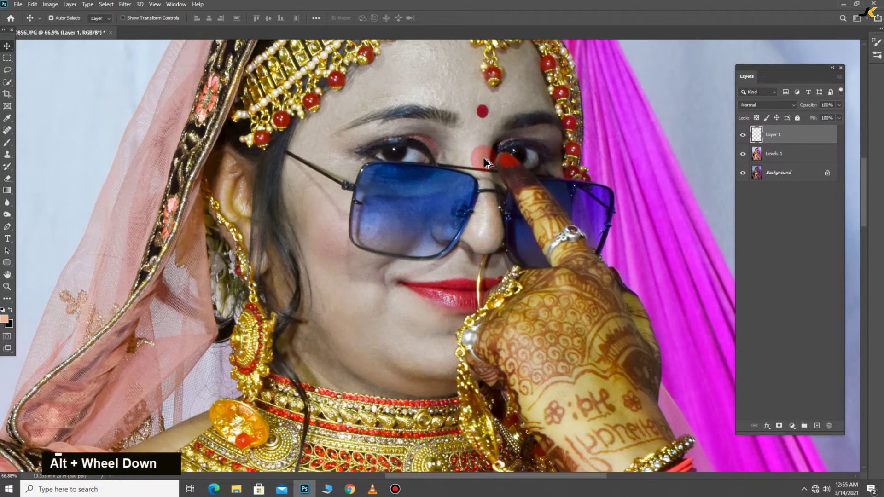
Step: Merge the healing layer with Levels 1 and duplicate the merged layer
left_click(777, 156, "shift")
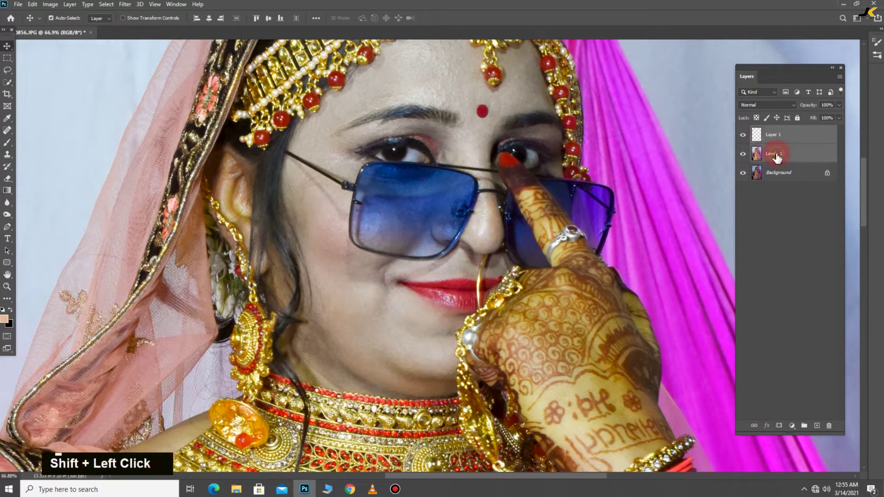
right_click(772, 135)
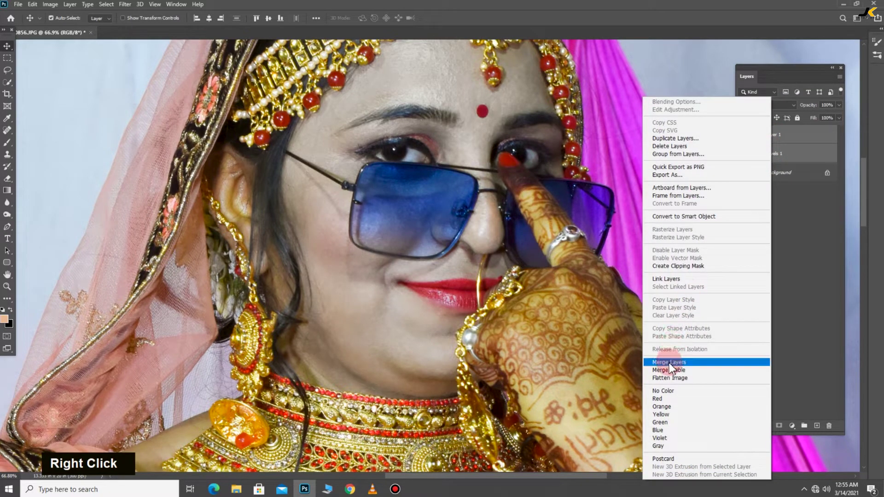
left_click(669, 363)
left_click_drag(778, 140, 817, 426)
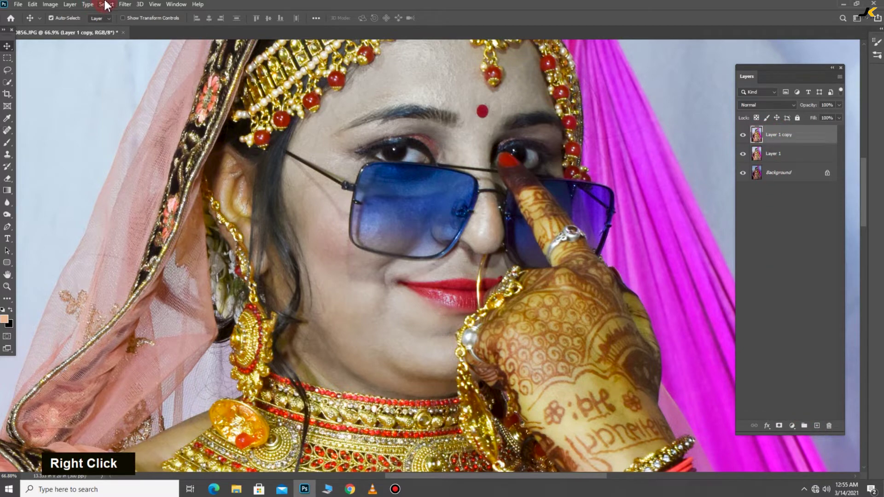
Step: Open the Portraiture 3 filter for the duplicate and set Fine and Medium smoothing to +20 and Threshold to 40, with the skin mask off
left_click(126, 4)
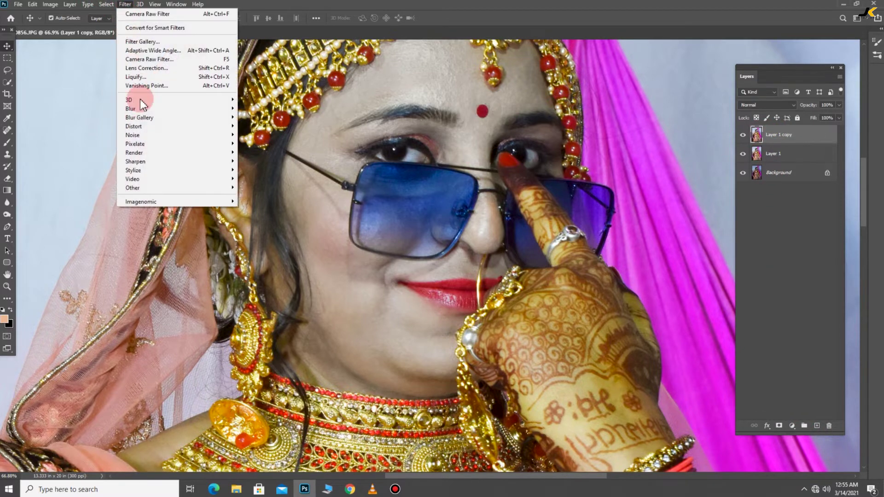
mouse_move(141, 201)
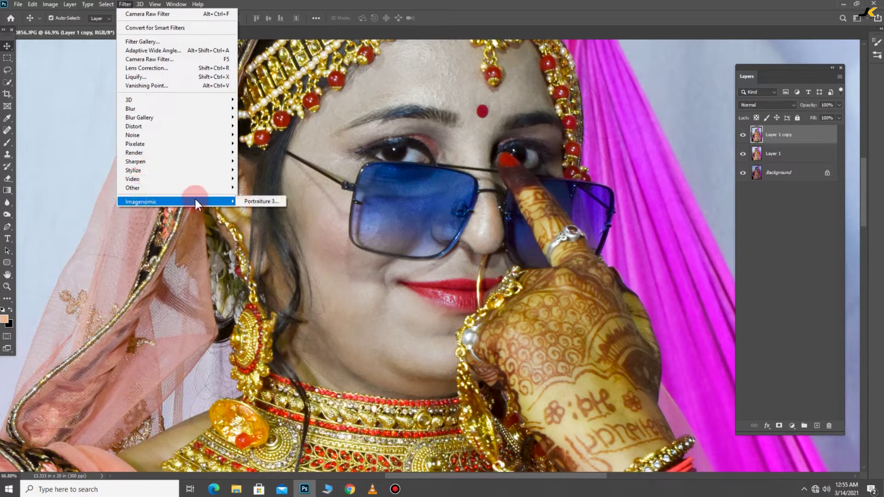
left_click(258, 198)
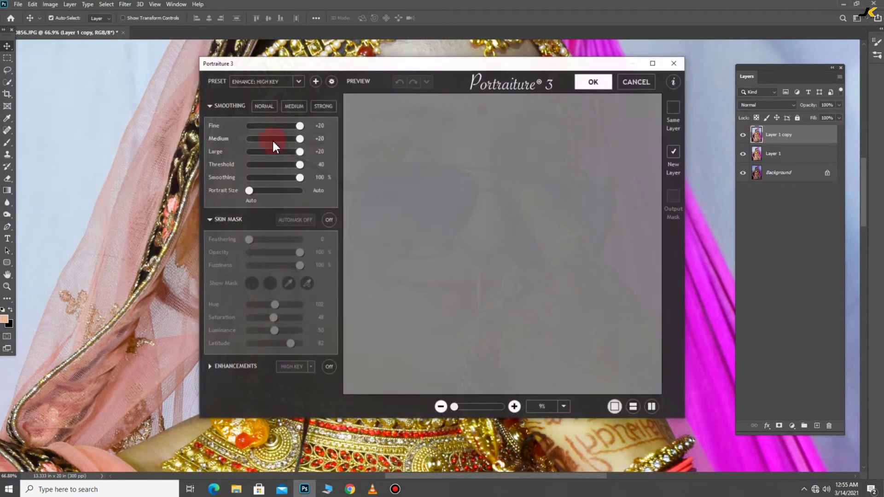
left_click(329, 220)
left_click(328, 221)
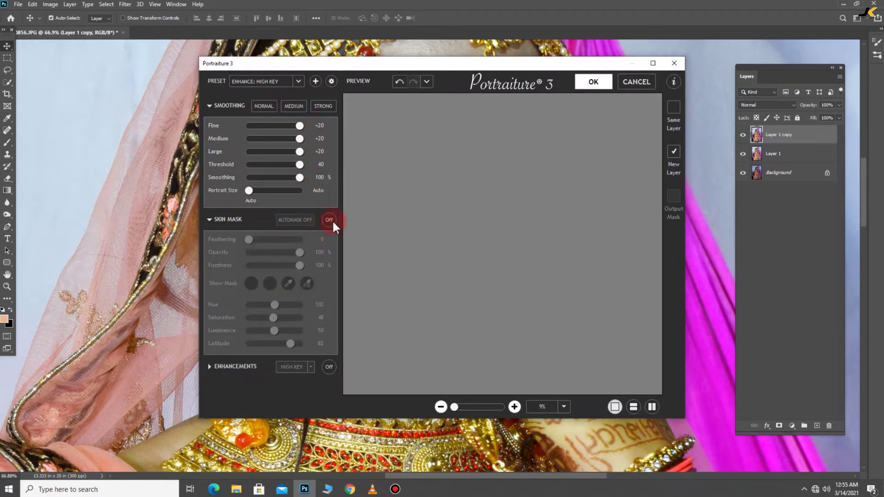
left_click(322, 106)
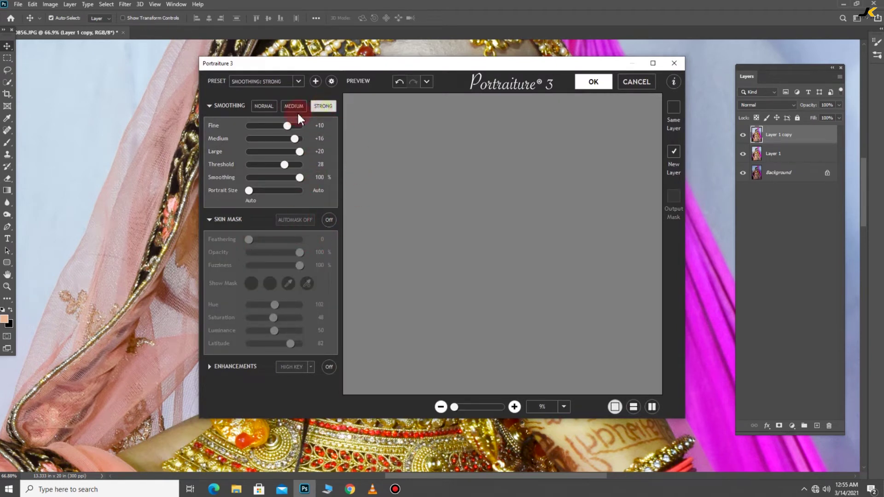
left_click_drag(285, 127, 304, 125)
double_click(315, 139)
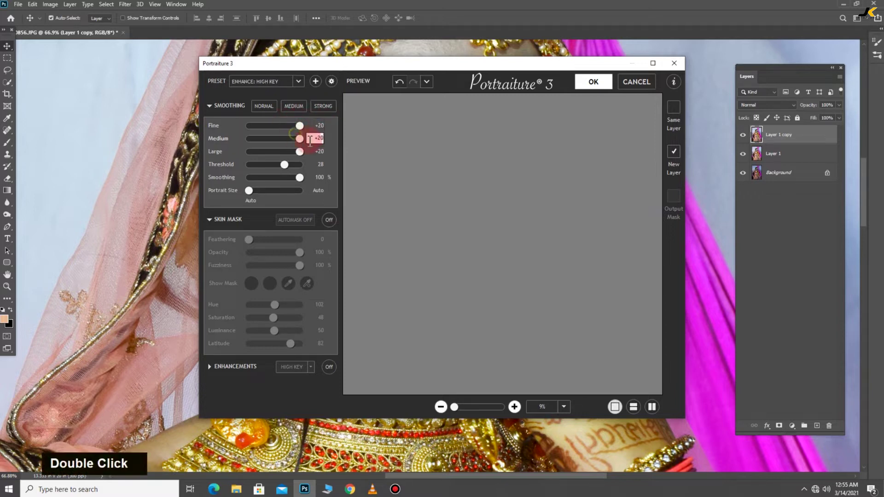
double_click(317, 164)
type("40")
Step: Check the smoothed face in the filter preview and apply the smoothing as a new layer
left_click(674, 109)
left_click(672, 153)
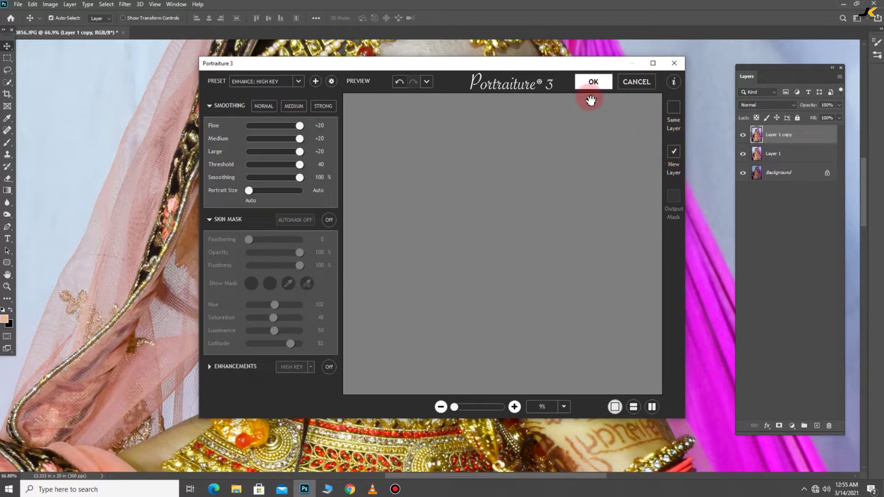
left_click(570, 154)
double_click(515, 407)
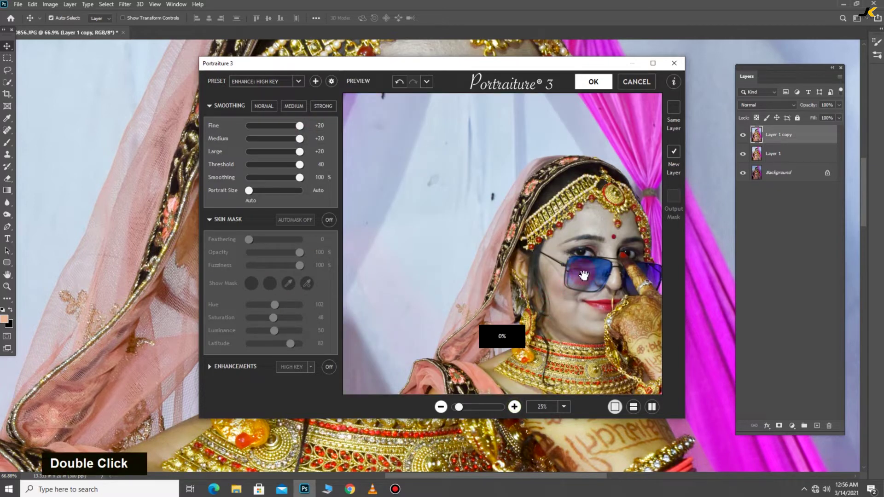
left_click_drag(492, 208, 451, 143)
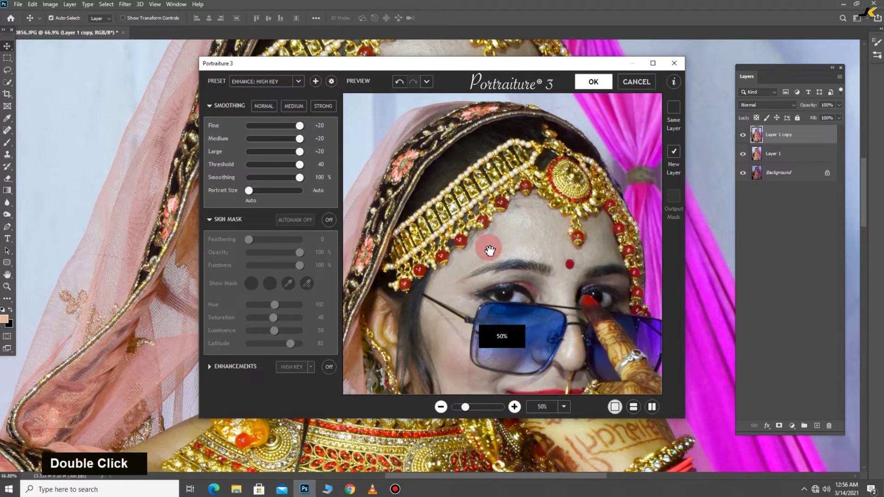
left_click(594, 84)
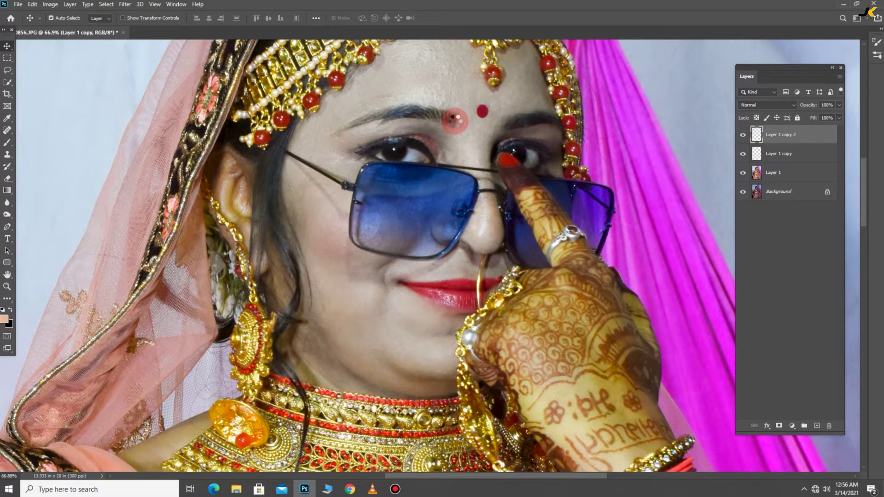
Step: Apply a Gaussian Blur to the smoothed Layer 1 copy 2 and add a layer mask to it
scroll(454, 120, "up", 4)
left_click_drag(457, 108, 466, 269)
left_click(771, 137)
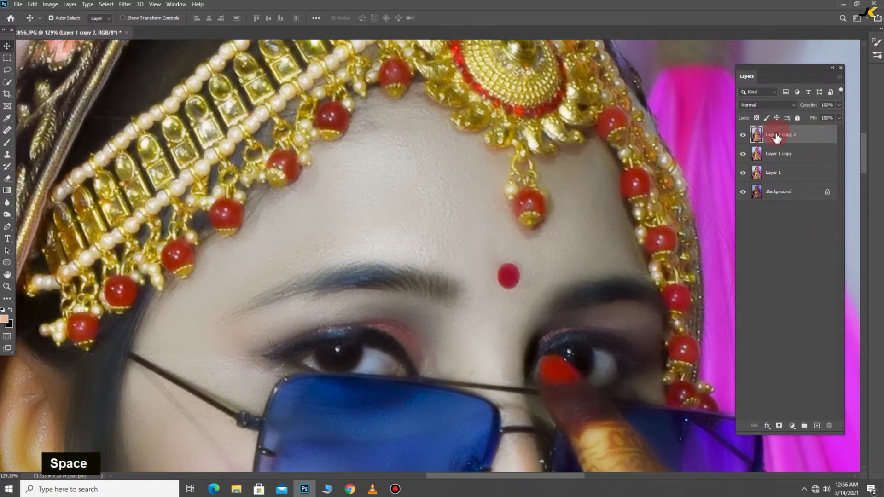
left_click(125, 5)
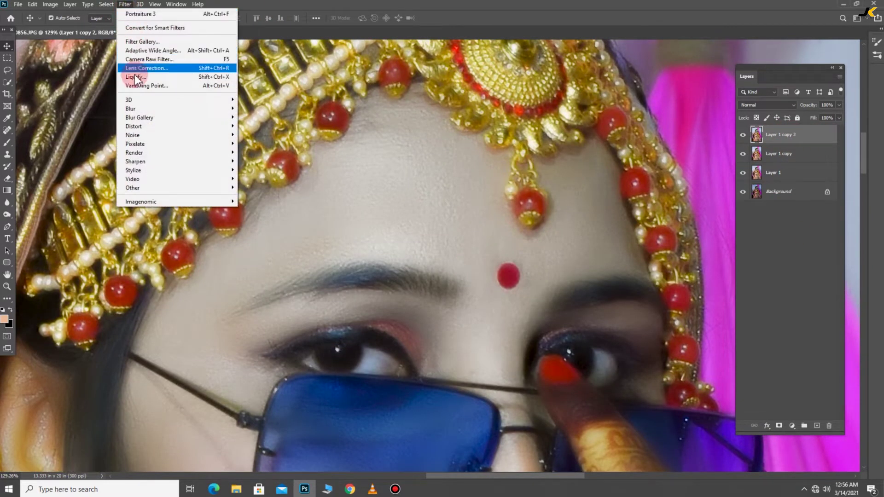
mouse_move(197, 112)
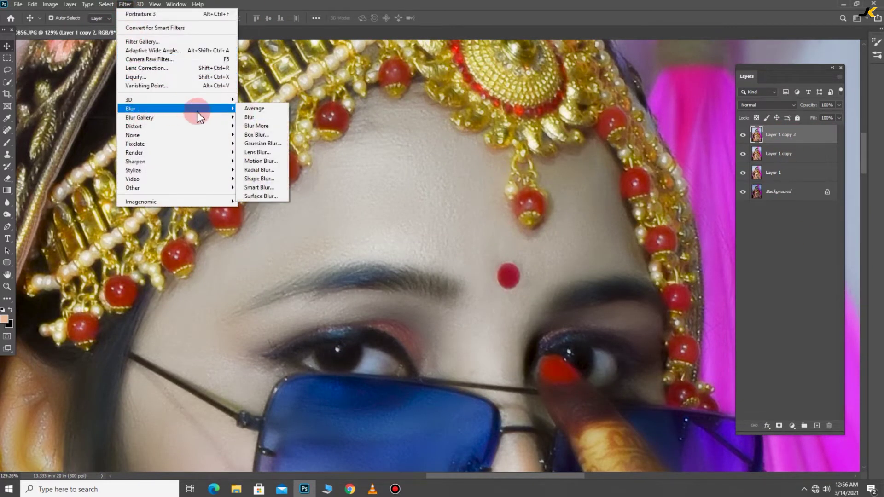
left_click(254, 144)
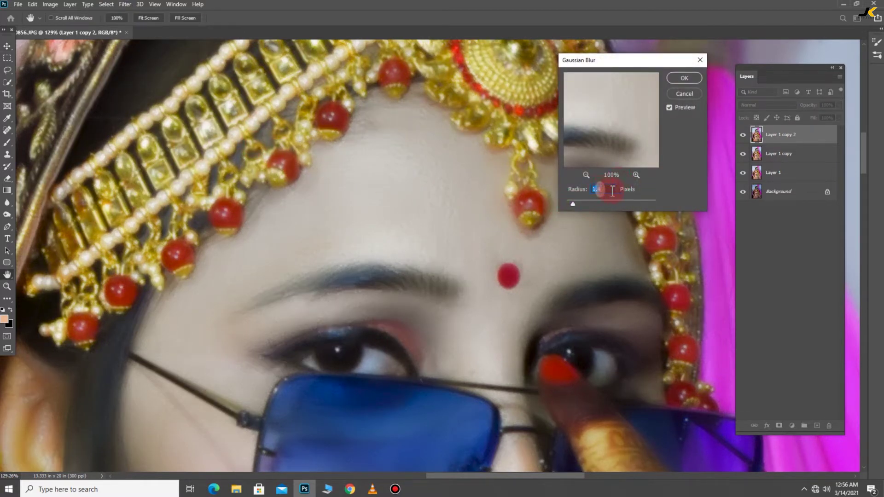
left_click(684, 79)
left_click(753, 135)
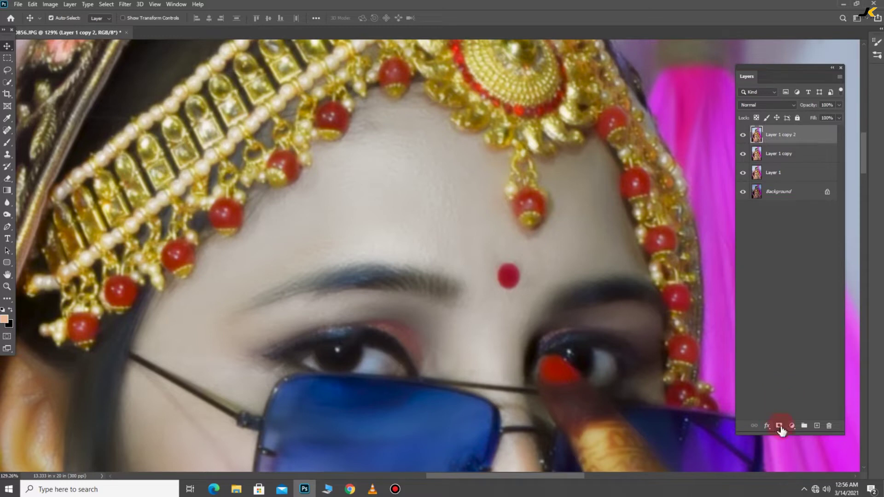
double_click(798, 135)
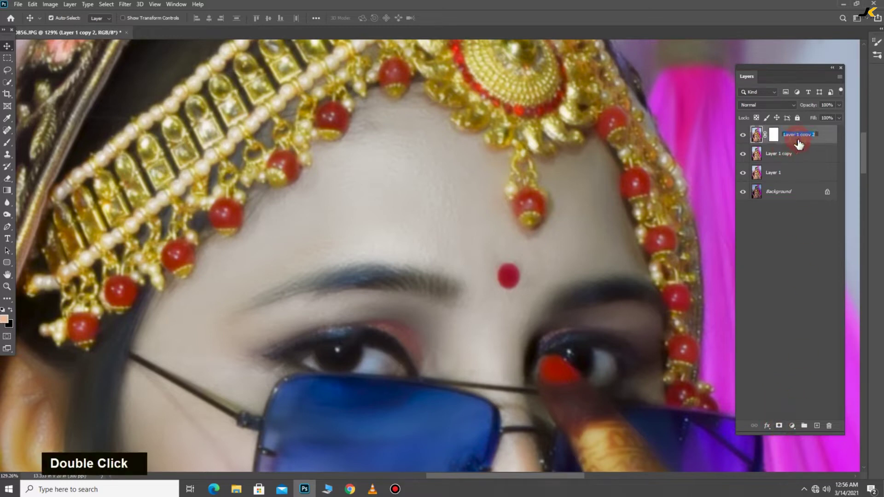
double_click(824, 135)
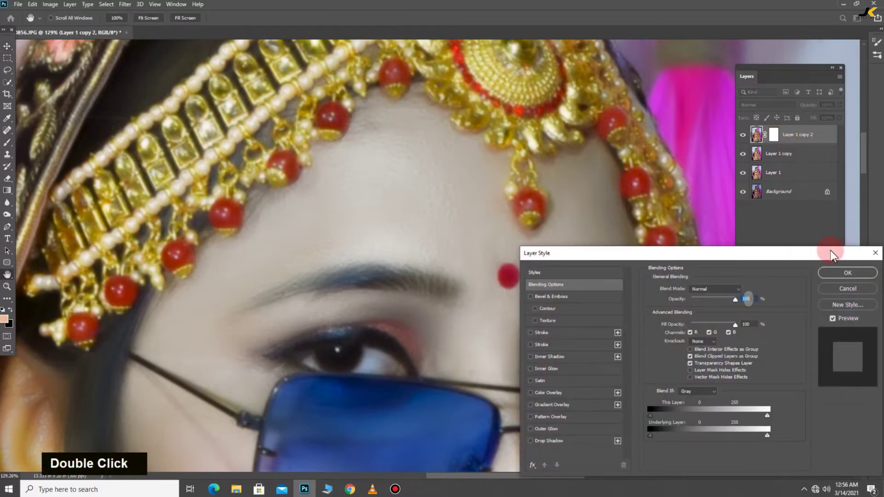
left_click(838, 291)
Step: Invert the layer mask of Layer 1 copy 2 to black so the smoothing is hidden
double_click(778, 134)
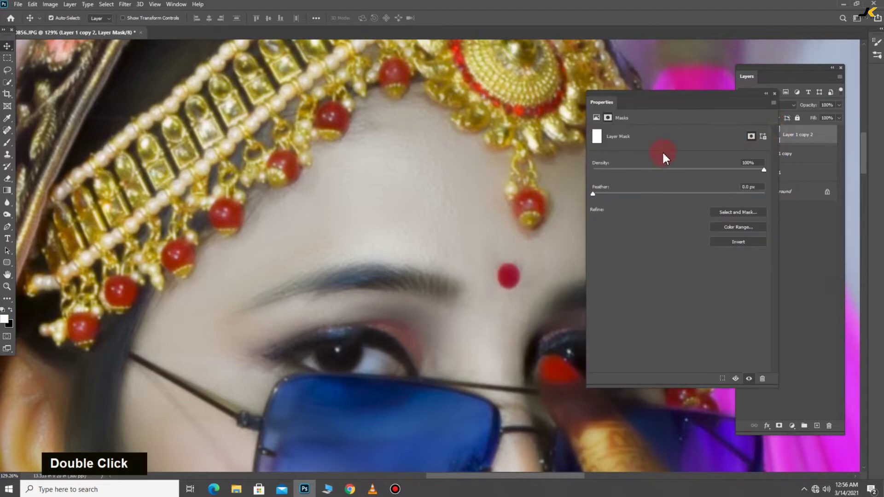
left_click_drag(664, 96, 555, 40)
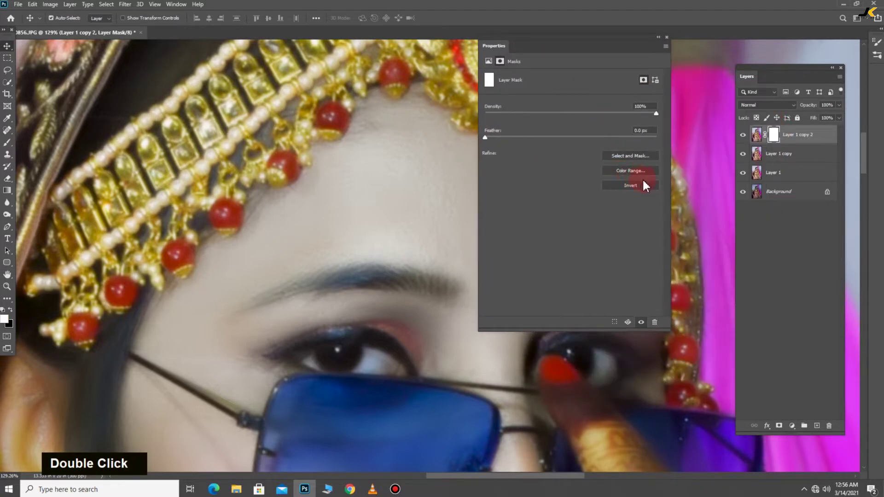
left_click(632, 186)
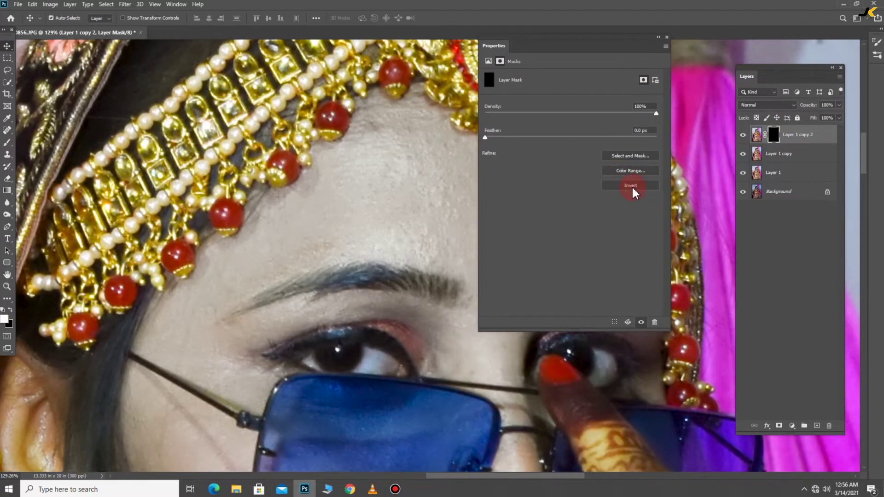
left_click(666, 38)
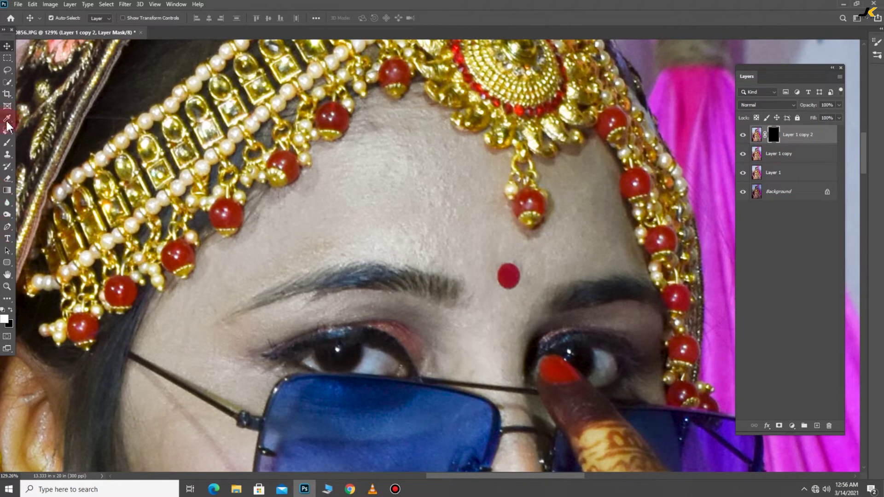
Step: Set up the Brush tool with the Soft Round brush at 0% hardness and white (ffffff) as the foreground colour
right_click(7, 142)
left_click(41, 144)
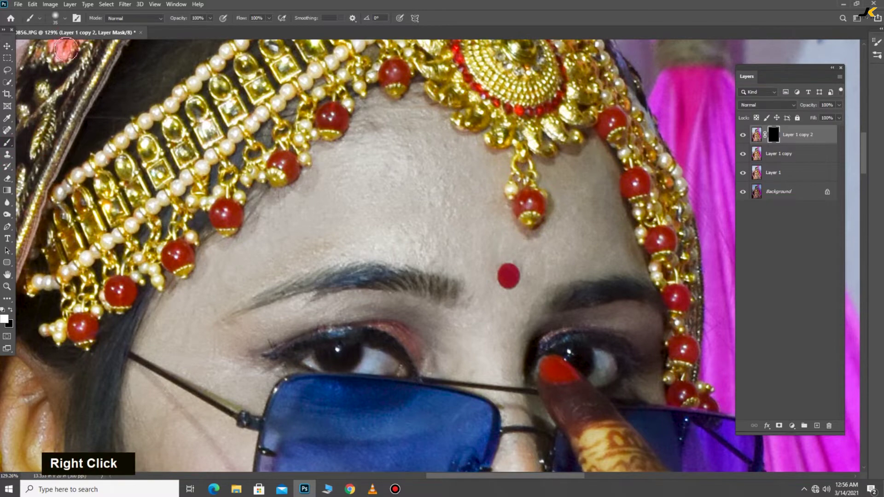
left_click(54, 17)
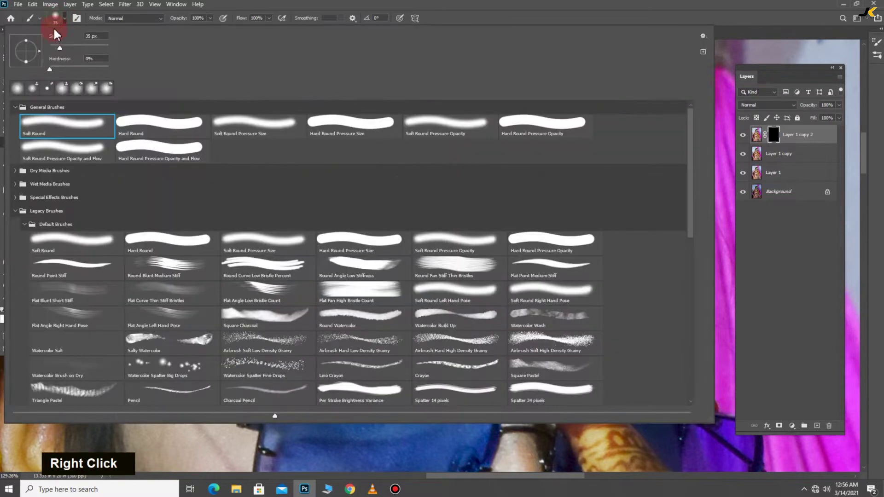
left_click(38, 124)
mouse_move(50, 68)
left_mouse_down()
mouse_move(106, 69)
mouse_move(38, 76)
left_mouse_up()
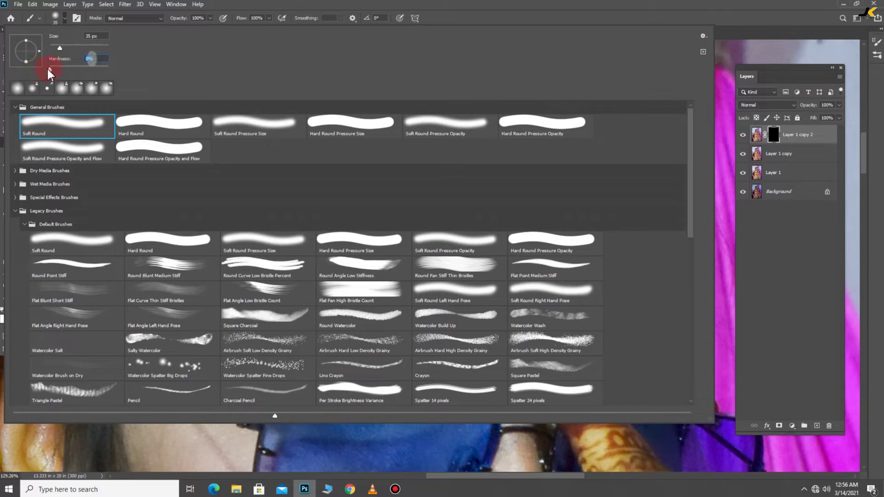
double_click(71, 125)
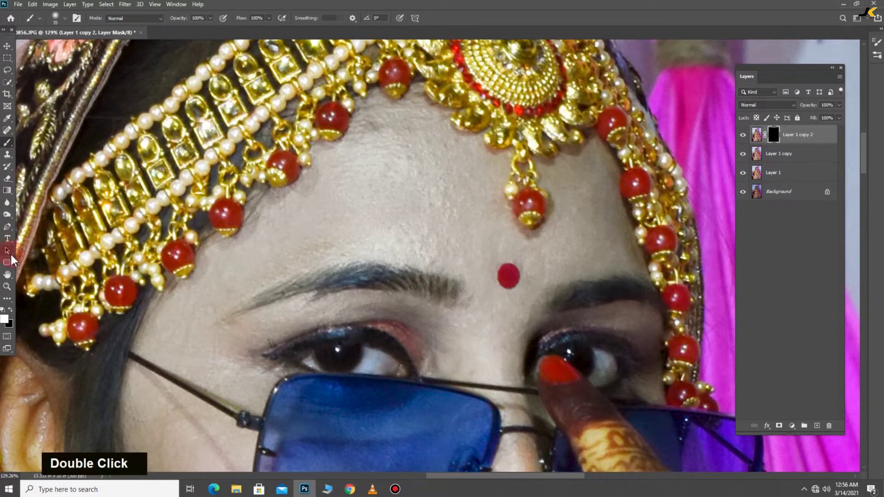
left_click(5, 321)
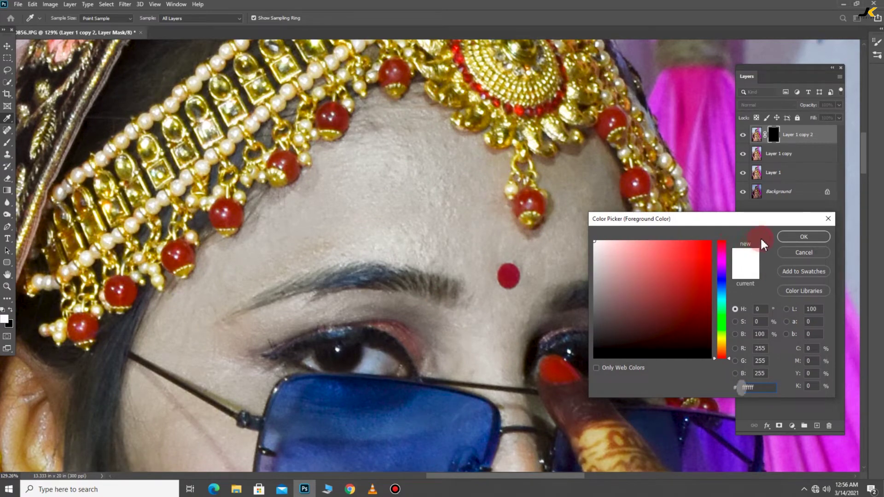
left_click(792, 236)
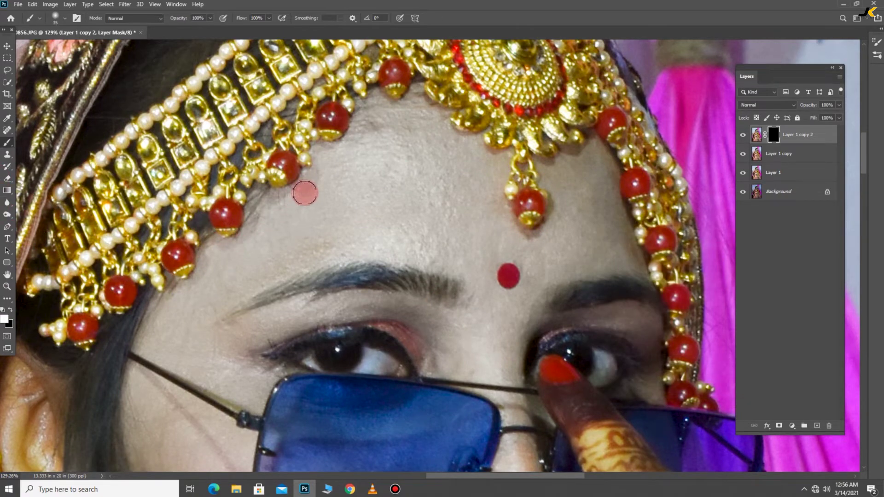
Step: Paint white on the Layer 1 copy 2 mask across the upper and middle forehead to reveal the smoothed skin
scroll(322, 190, "up", 5)
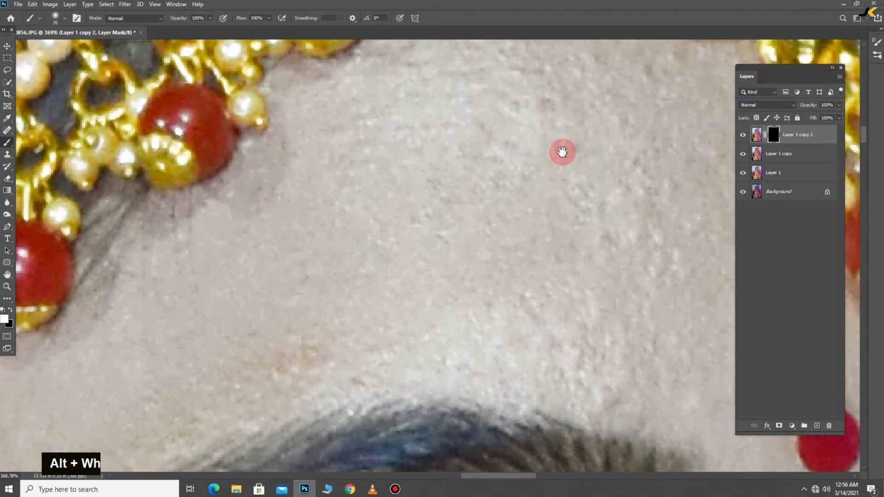
left_click_drag(563, 152, 500, 247)
scroll(470, 177, "down", 2)
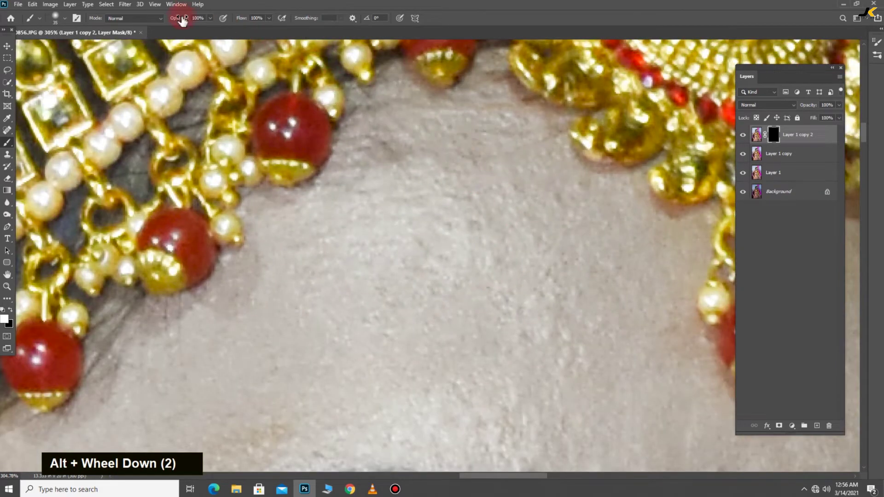
double_click(224, 19)
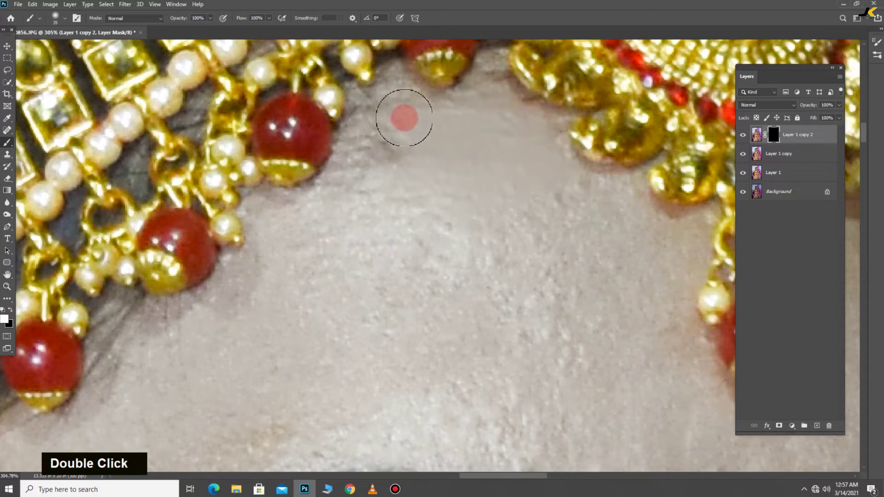
scroll(515, 268, "down", 4)
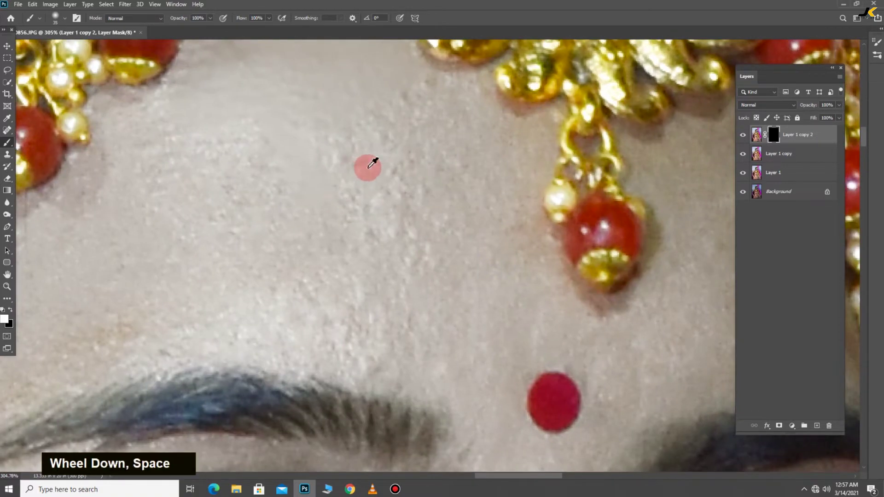
scroll(367, 165, "down", 2)
mouse_move(321, 202)
left_mouse_down()
mouse_move(294, 196)
mouse_move(346, 111)
mouse_move(378, 94)
mouse_move(444, 95)
mouse_move(471, 141)
mouse_move(473, 126)
mouse_move(498, 123)
mouse_move(460, 233)
mouse_move(469, 241)
mouse_move(359, 227)
mouse_move(379, 206)
mouse_move(395, 289)
mouse_move(354, 302)
mouse_move(260, 292)
mouse_move(369, 293)
mouse_move(442, 230)
mouse_move(274, 235)
mouse_move(283, 193)
mouse_move(241, 212)
mouse_move(190, 190)
mouse_move(174, 196)
mouse_move(326, 226)
mouse_move(502, 235)
mouse_move(484, 305)
mouse_move(267, 310)
left_mouse_up()
key("space")
Step: Set the brush flow to 65% and reveal the smoothing on the temple and around the outer end of the eyebrow
mouse_move(139, 206)
left_mouse_down()
mouse_move(479, 196)
mouse_move(359, 253)
mouse_move(374, 192)
left_mouse_up()
left_click_drag(247, 19, 234, 21)
mouse_move(324, 165)
left_mouse_down()
mouse_move(368, 209)
mouse_move(545, 89)
mouse_move(382, 336)
mouse_move(336, 253)
left_mouse_up()
left_click_drag(497, 433, 430, 372)
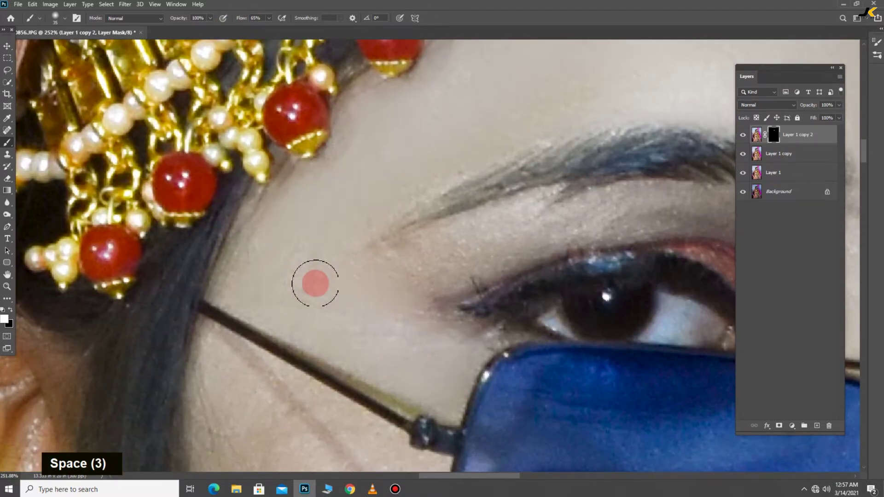
Step: Paint the mask over the eyelid skin and between the two eyes to reveal the smoothing there
left_click_drag(714, 210, 367, 241)
left_click_drag(482, 345, 367, 244)
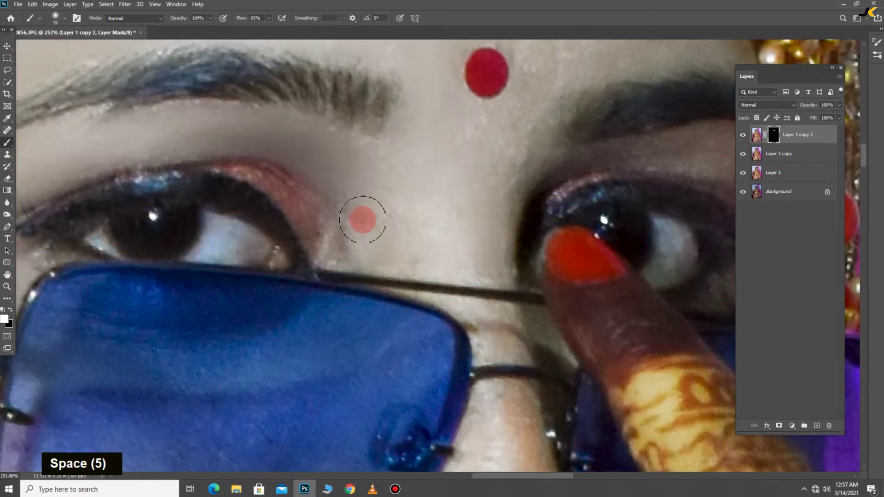
left_click_drag(518, 149, 414, 245)
Step: Set the brush opacity to 85% and reveal the smoothing on the forehead between the hanging pendant and the beaded headpiece edge
left_click_drag(455, 124, 258, 324)
left_click_drag(171, 18, 164, 17)
mouse_move(347, 167)
left_mouse_down()
mouse_move(310, 168)
mouse_move(404, 190)
left_mouse_up()
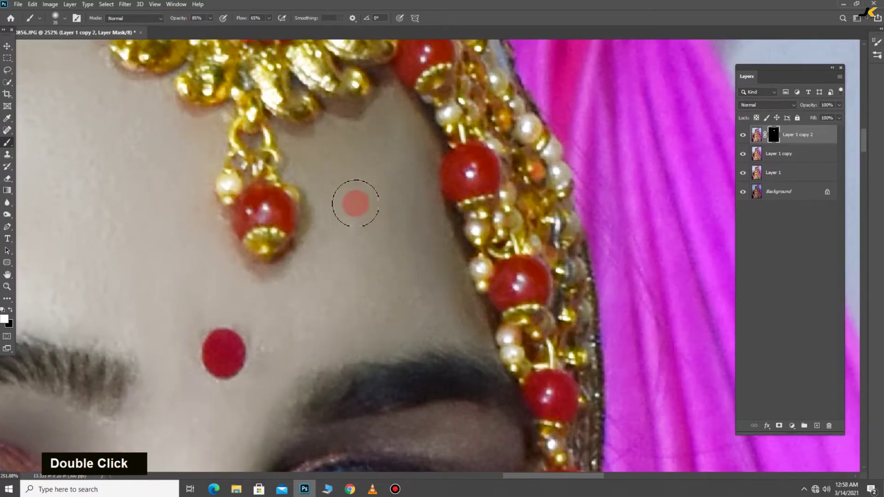
scroll(369, 188, "down", 2)
Step: Reduce the brush size and reveal the smoothing on the nose and the narrow skin areas around the glasses bridge
scroll(383, 235, "up", 3)
key("bracketleft")
mouse_move(352, 187)
left_mouse_down()
mouse_move(416, 304)
mouse_move(388, 183)
mouse_move(344, 331)
left_mouse_up()
left_click_drag(350, 118, 320, 243)
key("bracketleft")
Step: Set the brush opacity to 56%, enlarge the brush to 45 px and reveal the smoothing on the cheek and around the mouth
key("5")
key("6")
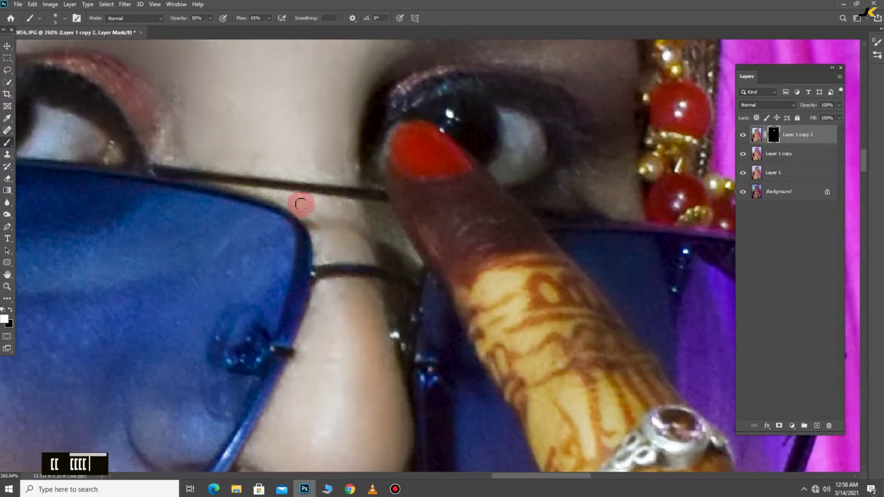
scroll(323, 248, "down", 5)
scroll(290, 270, "up", 4)
key("bracketright")
key("bracketright")
key("bracketright")
key("bracketright")
key("bracketright")
key("bracketright")
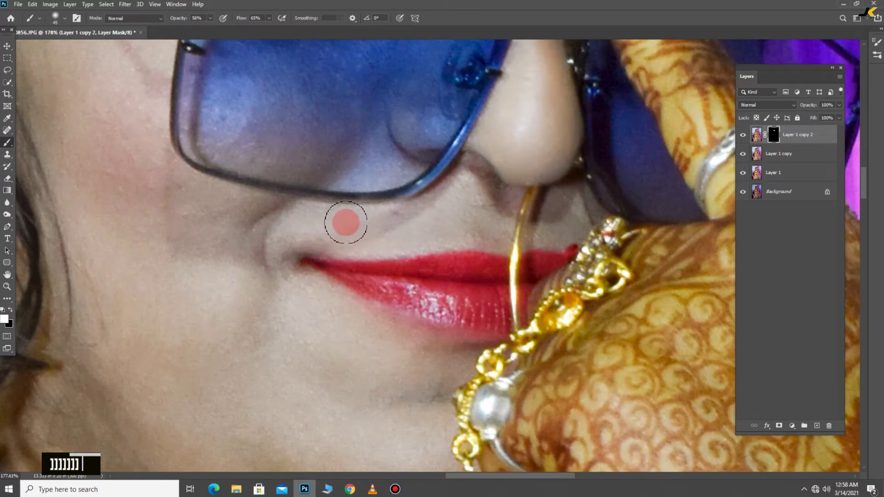
left_click_drag(308, 372, 300, 281)
mouse_move(91, 207)
left_mouse_down()
mouse_move(281, 436)
mouse_move(458, 272)
left_mouse_up()
left_click_drag(155, 188, 200, 259)
Step: Enlarge the brush further and paint the mask over the lower cheek, jaw and chin
scroll(201, 258, "down", 2)
key("bracketright")
key("bracketright")
key("bracketright")
key("bracketright")
key("bracketright")
left_click_drag(326, 382, 283, 261)
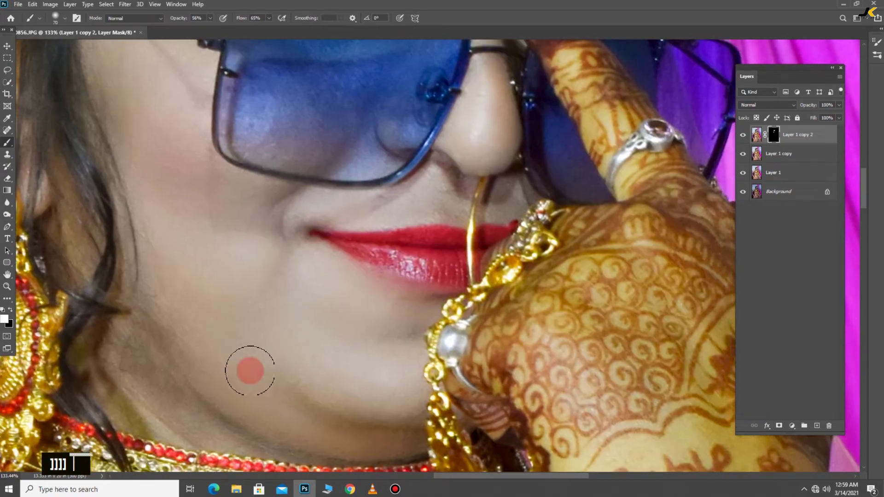
Step: Paint the mask with a smaller brush over the skin seen through the blue sunglass lens
scroll(304, 236, "up", 8)
key("bracketleft")
key("bracketleft")
key("bracketleft")
key("bracketleft")
key("bracketleft")
left_click_drag(402, 161, 373, 339)
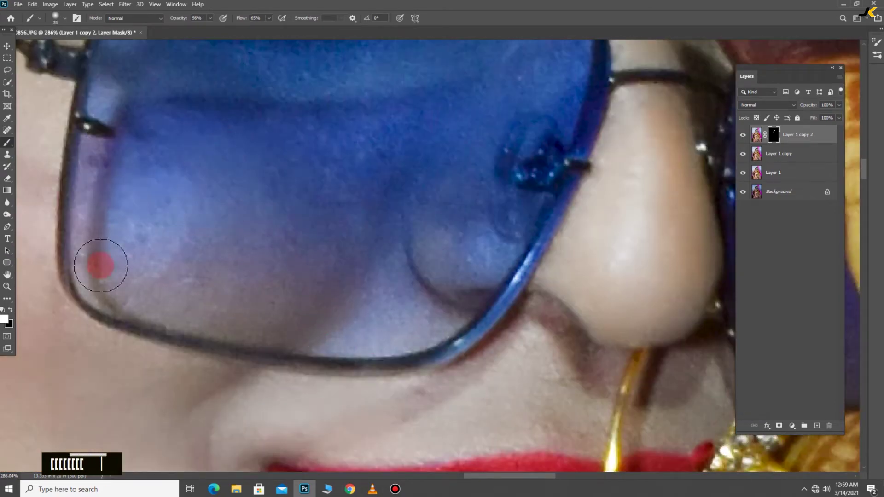
scroll(257, 215, "down", 2)
double_click(385, 336)
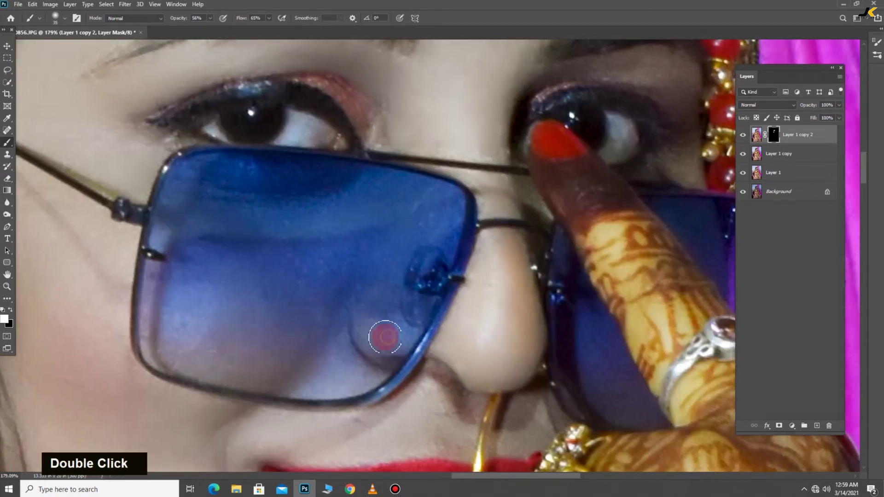
Step: Reduce the brush to 25 px and reveal the smoothing under the nose, above the lips and on the eyelid beside the finger
scroll(345, 283, "up", 2)
key("bracketleft")
key("bracketleft")
key("bracketleft")
key("bracketleft")
key("bracketleft")
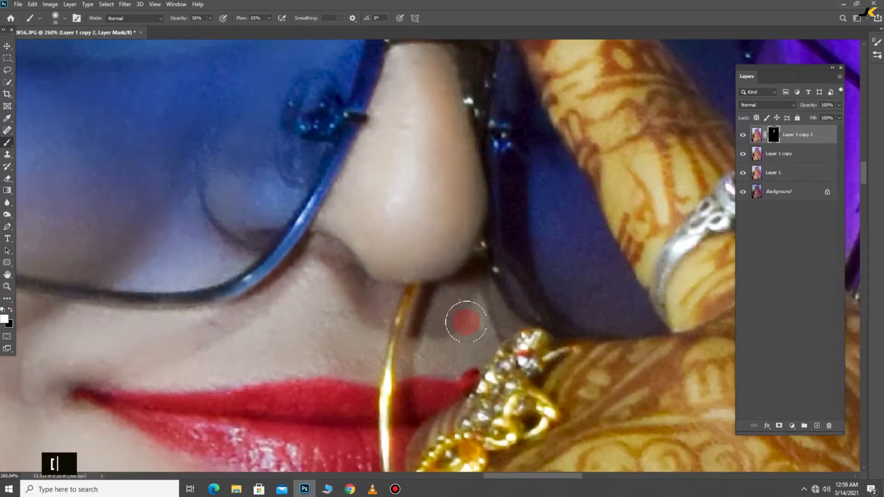
scroll(472, 333, "up", 6)
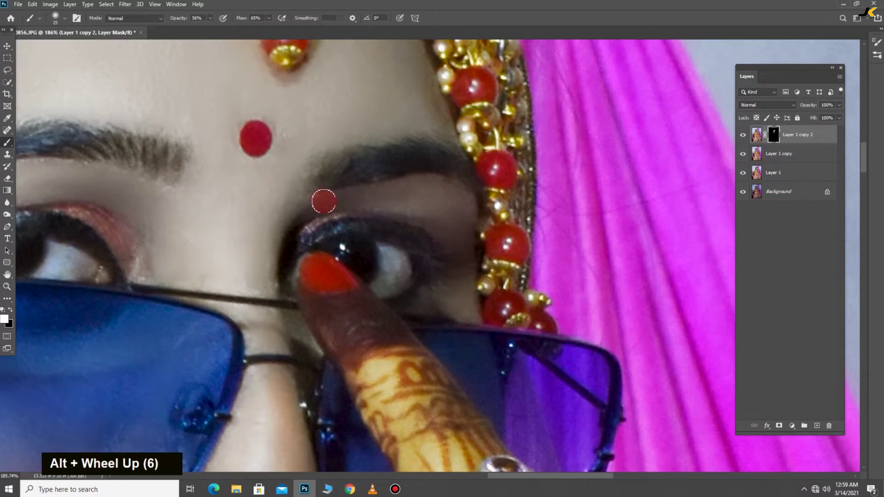
Step: Paint the mask over the chest skin along the lower edge of the gold necklace with the 25 px brush
scroll(384, 170, "down", 6)
left_click_drag(365, 299, 415, 197)
left_click_drag(355, 236, 437, 94)
scroll(227, 244, "up", 5)
right_click(375, 118)
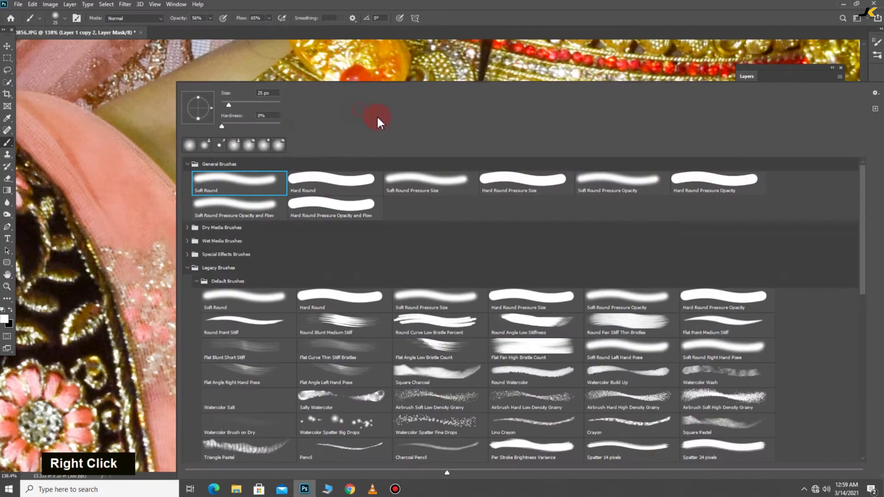
key("Return")
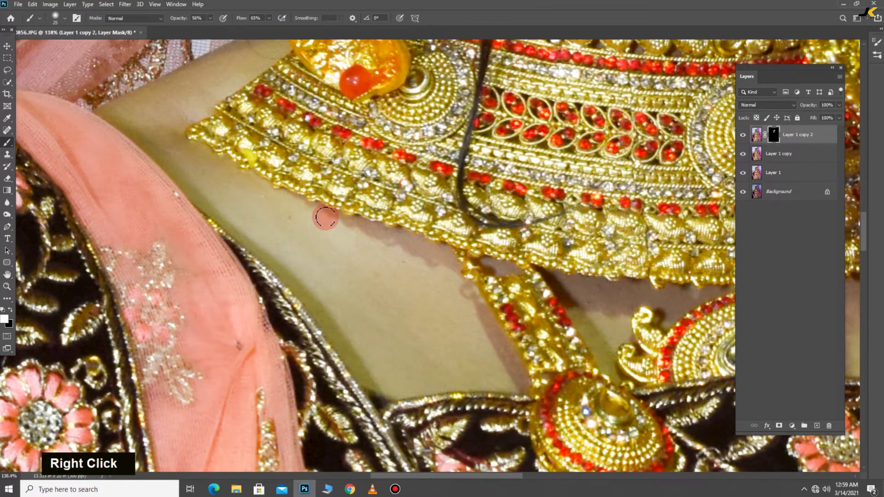
scroll(325, 226, "up", 3)
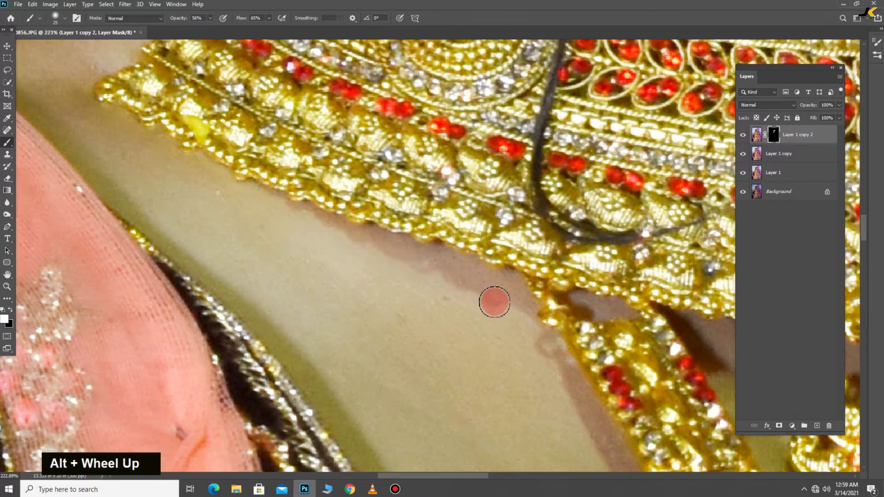
scroll(438, 288, "down", 3)
Step: Enlarge the brush to 40 px and reveal the smoothing on the shoulder and the wider chest area above the blouse
key("space")
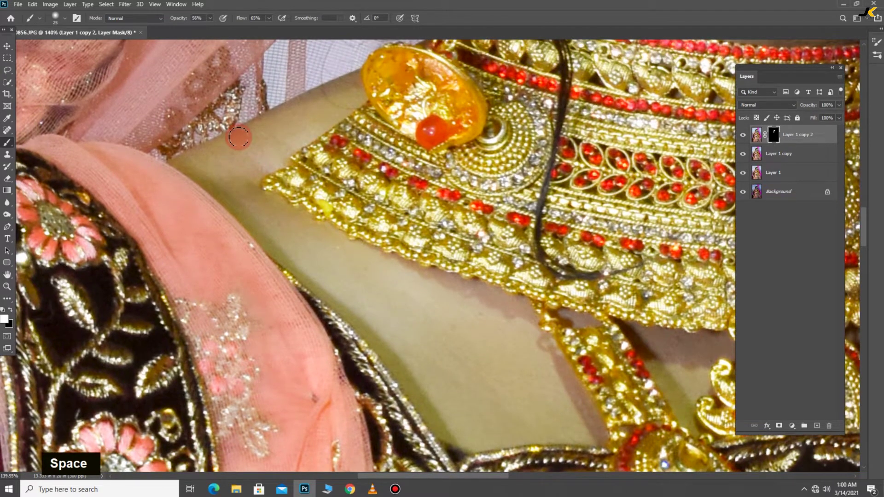
key("bracketright")
key("bracketright")
key("bracketright")
key("space")
left_click_drag(292, 253, 185, 115)
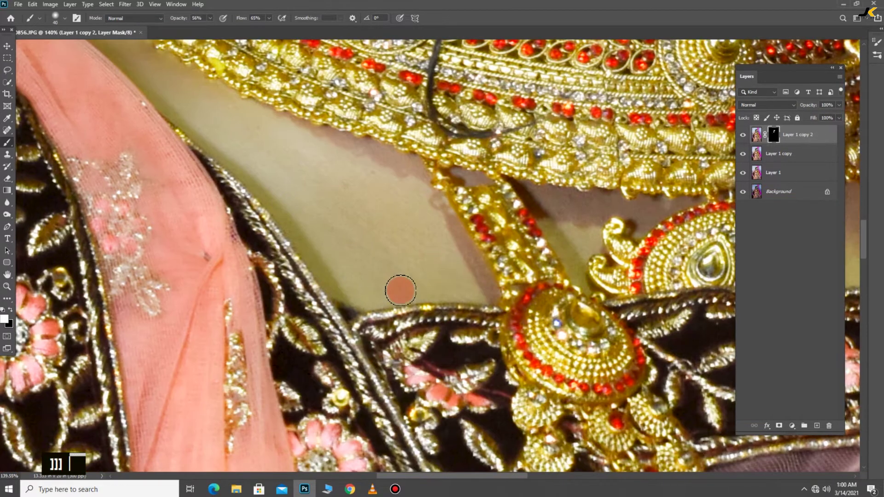
Step: Paint the mask over the small skin gap between the hanging necklace strand and the teardrop pendant, using a smaller brush
key("space")
left_click_drag(568, 212, 230, 166)
scroll(230, 167, "up", 4)
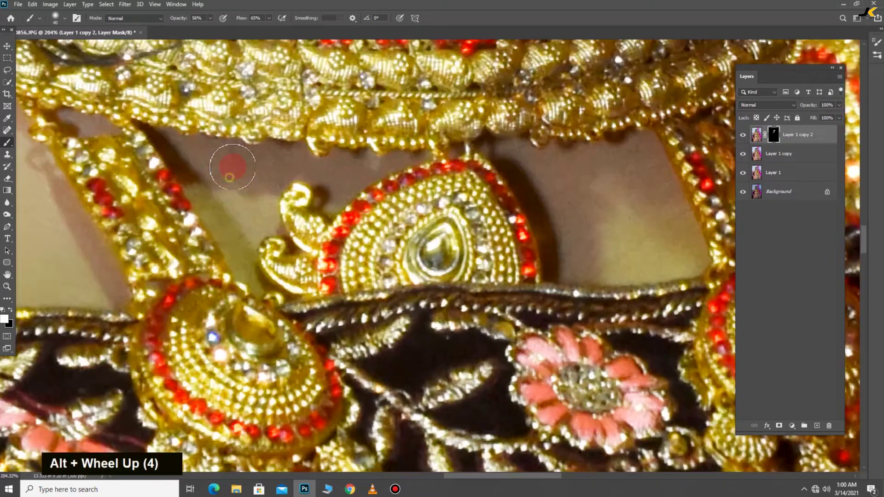
key("bracketleft")
key("bracketleft")
key("bracketleft")
key("bracketleft")
Step: Reveal the smoothing on the skin patch between the teardrop pendant and the far necklace strand, adjusting the brush size to fit
key("space")
left_click_drag(597, 182, 321, 207)
key("bracketright")
key("bracketright")
key("bracketright")
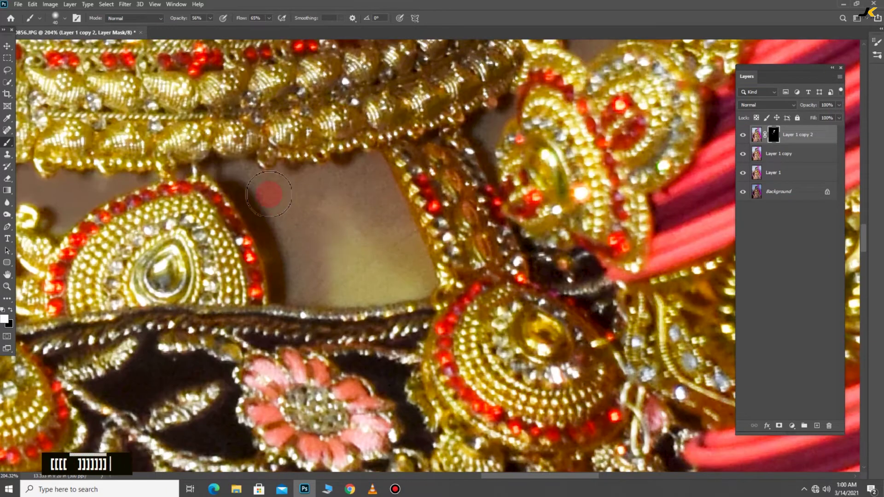
scroll(363, 221, "down", 6)
scroll(493, 115, "up", 6)
key("bracketleft")
key("bracketleft")
key("bracketleft")
scroll(534, 142, "down", 12)
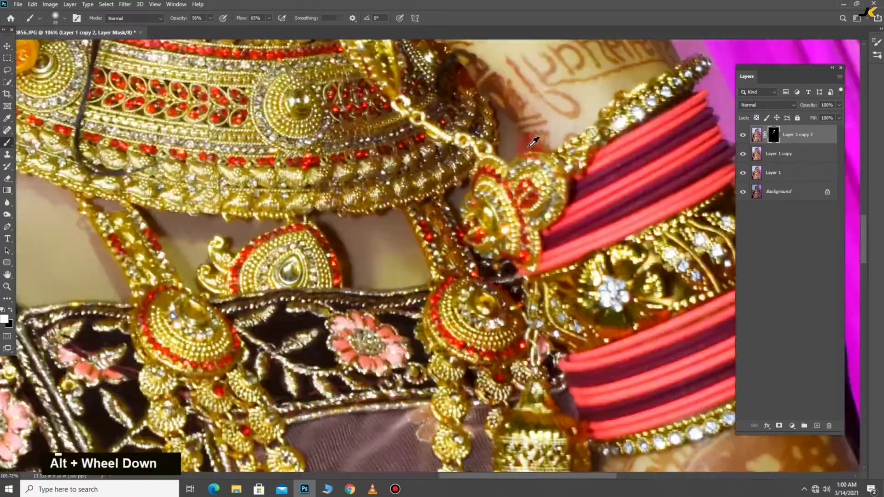
Step: Enlarge the brush and paint the mask over the bare shoulder skin visible between the dupatta and the maroon sleeve
scroll(221, 154, "up", 8)
key("bracketright")
key("bracketright")
key("bracketright")
key("bracketright")
key("bracketright")
key("bracketright")
key("bracketright")
key("bracketright")
key("bracketright")
key("bracketright")
key("bracketright")
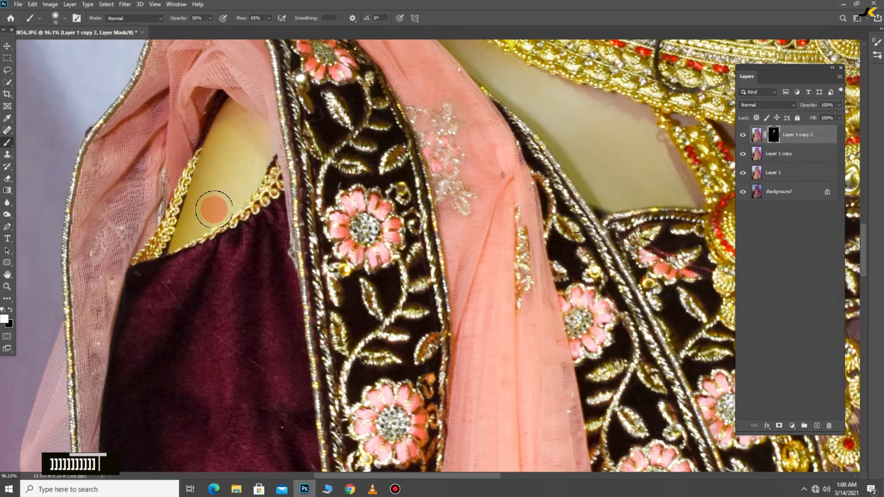
Step: Examine the retouched portrait and compare it with Layer 1 copy 2 hidden and shown
scroll(198, 215, "down", 5, "alt")
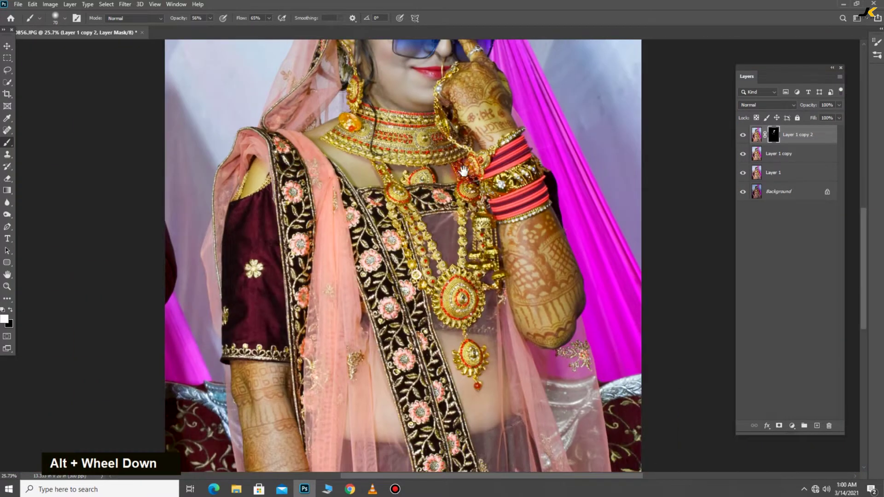
key("space")
scroll(458, 302, "up", 12, "alt")
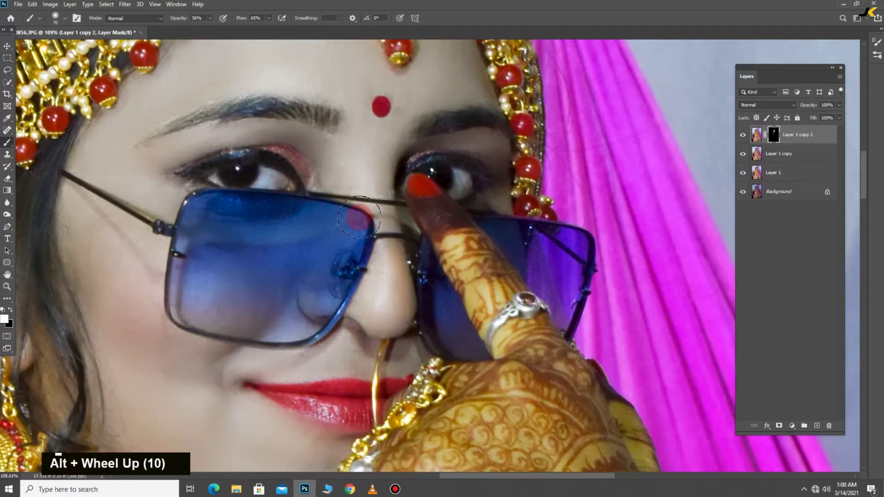
scroll(458, 184, "down", 5, "alt")
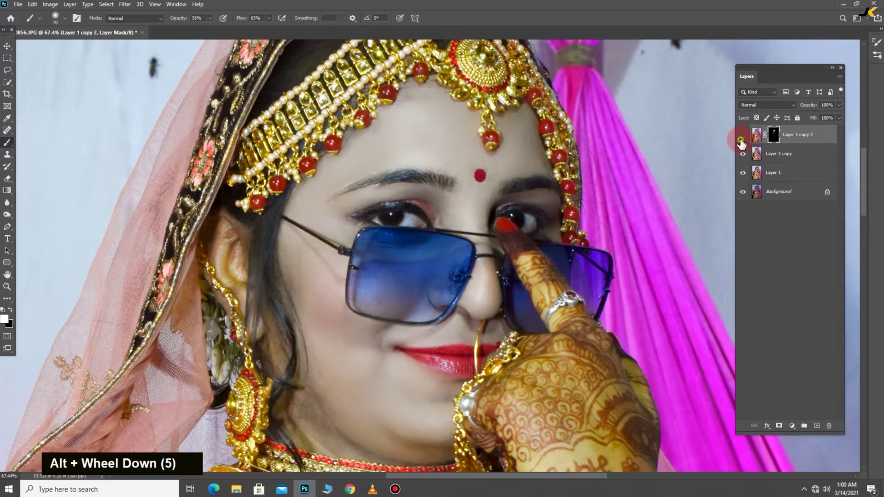
double_click(741, 143)
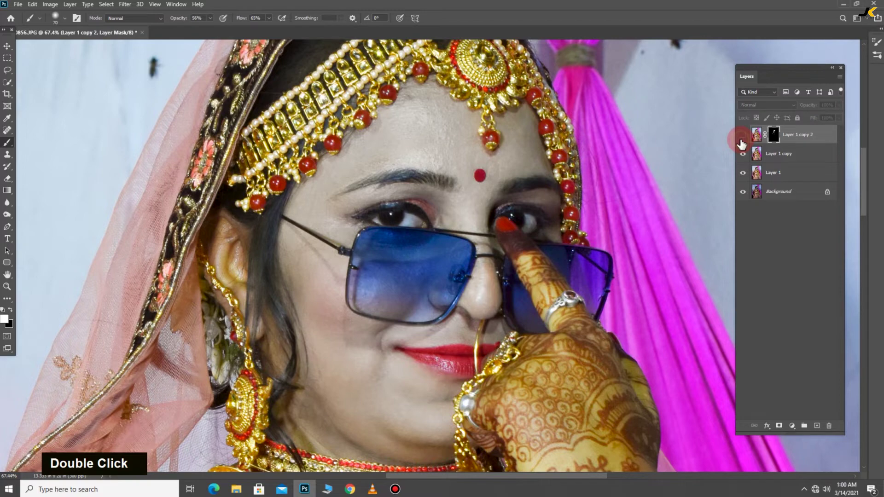
scroll(497, 237, "down", 4)
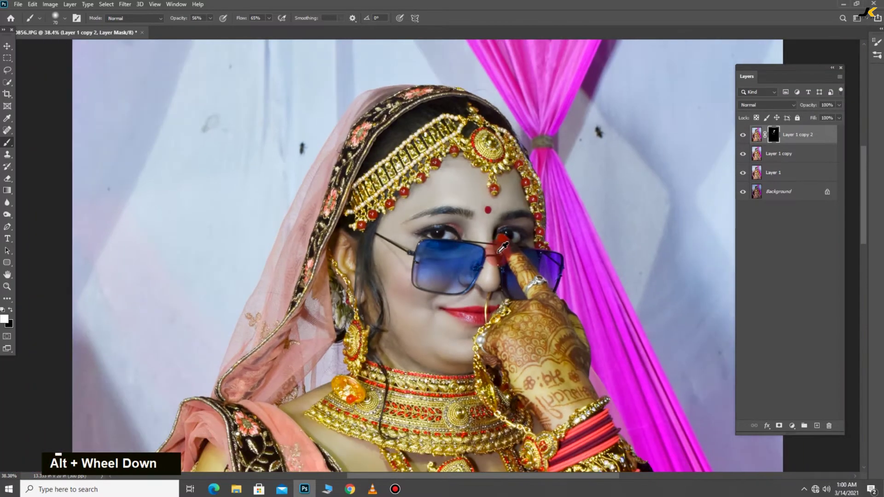
scroll(483, 243, "up", 3)
left_click_drag(483, 243, 479, 197)
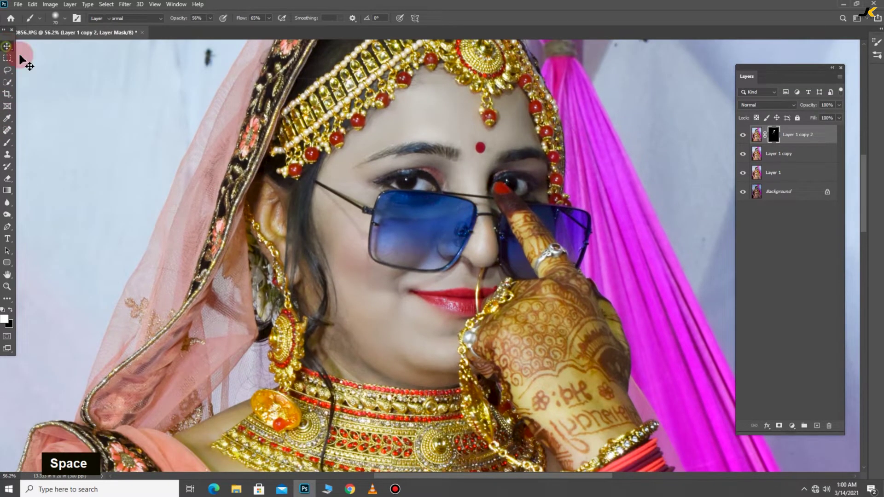
Step: Merge Layer 1 copy 2 with Layer 1 copy and duplicate the merged layer
left_click(7, 46)
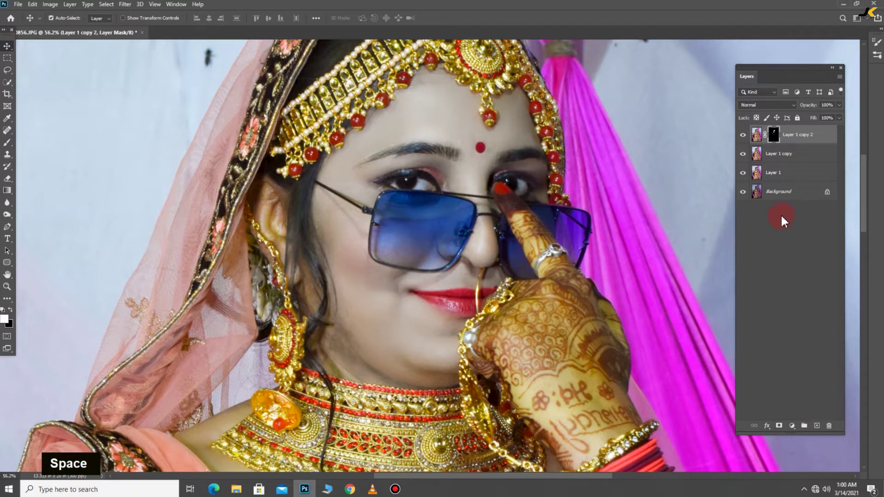
left_click(769, 155, "shift")
right_click(784, 154)
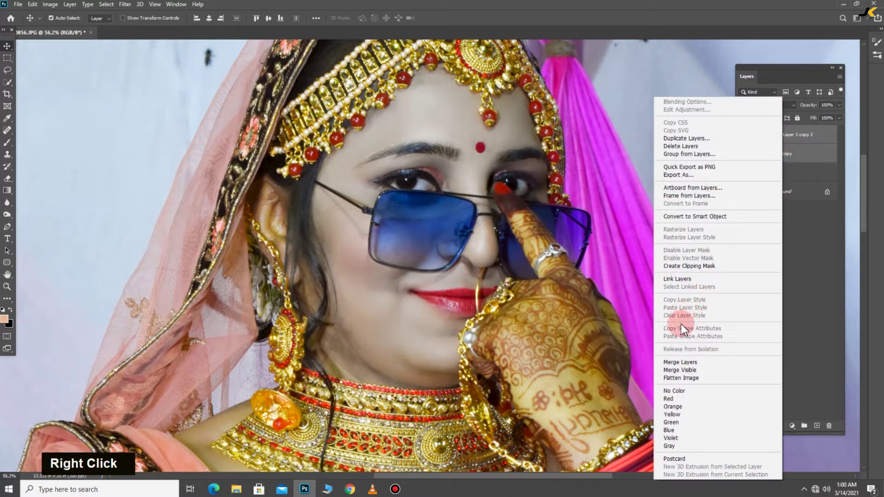
left_click(680, 362)
left_click_drag(777, 134, 817, 425)
Step: Draw a freehand Lasso selection around the shoulder and chest skin beside and below the gold necklace
scroll(430, 245, "up", 3)
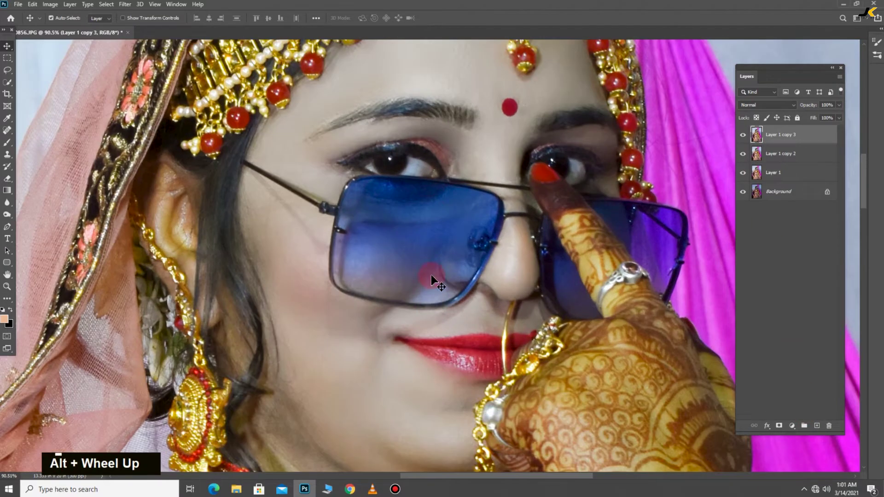
key("space")
scroll(430, 245, "down", 8)
right_click(7, 70)
left_click(40, 71)
scroll(90, 178, "down", 2)
mouse_move(90, 179)
left_mouse_down()
mouse_move(184, 133)
mouse_move(171, 162)
left_mouse_up()
left_click_drag(138, 195, 215, 238)
mouse_move(295, 271)
left_mouse_down()
mouse_move(316, 336)
mouse_move(249, 344)
left_mouse_up()
mouse_move(212, 317)
left_mouse_down()
mouse_move(181, 266)
mouse_move(144, 243)
left_mouse_up()
left_click_drag(119, 208, 91, 185)
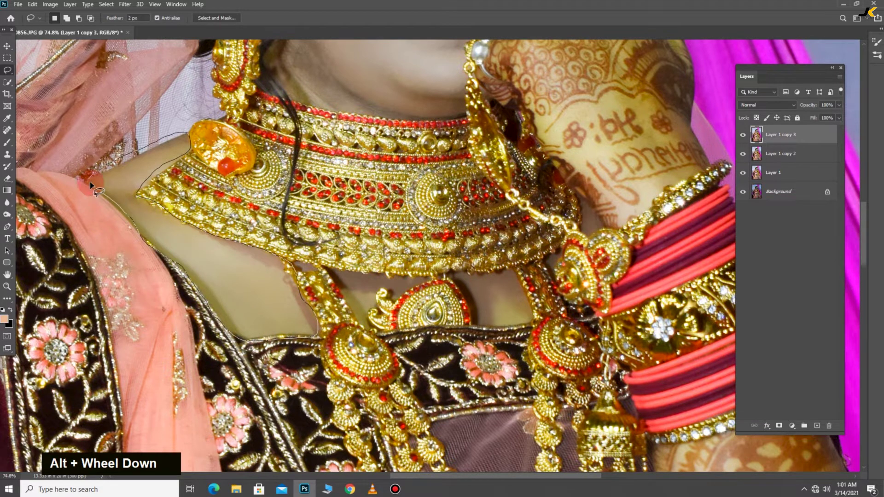
Step: Add the two small chest skin patches on either side of the pendant below the necklace to the Lasso selection
mouse_move(322, 258)
left_mouse_down()
mouse_move(406, 316)
mouse_move(336, 281)
mouse_move(337, 290)
mouse_move(380, 302)
mouse_move(363, 329)
left_mouse_up()
left_click_drag(335, 285, 336, 287)
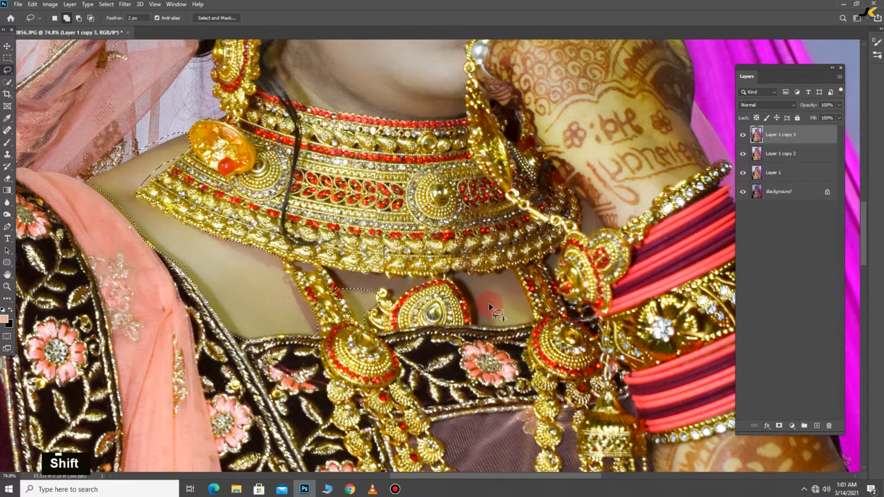
left_click(501, 292, "shift")
mouse_move(535, 298)
left_mouse_down()
mouse_move(520, 318)
mouse_move(488, 327)
left_mouse_up()
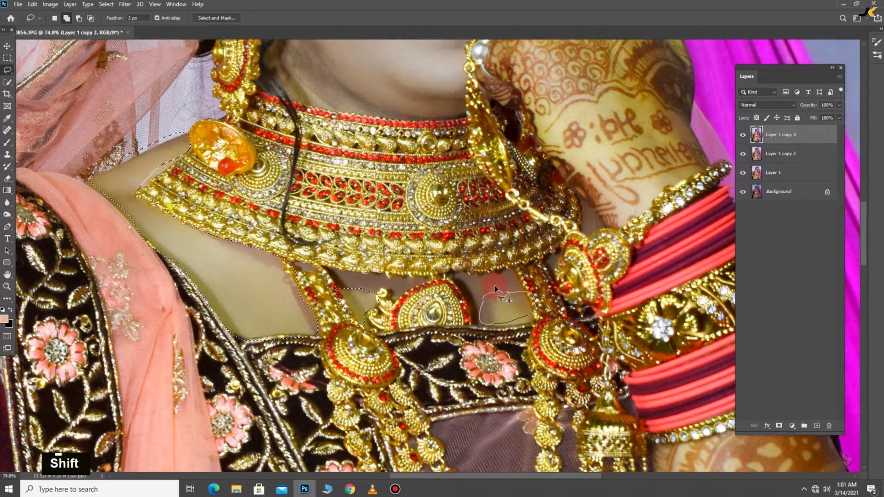
left_click_drag(495, 286, 498, 289)
Step: Add the bare shoulder skin between the dupatta and the maroon sleeve to the Lasso selection
scroll(502, 283, "down", 5)
mouse_move(145, 269)
left_mouse_down()
mouse_move(206, 224)
mouse_move(214, 229)
mouse_move(197, 279)
mouse_move(234, 201)
left_mouse_up()
scroll(208, 220, "up", 5)
left_click(199, 260, "shift")
mouse_move(255, 231)
left_mouse_down()
mouse_move(237, 282)
mouse_move(198, 320)
mouse_move(190, 272)
mouse_move(205, 243)
mouse_move(217, 178)
left_mouse_up()
Step: Feather the combined skin selection with a radius of 10 pixels
scroll(350, 130, "down", 2)
right_click(409, 166)
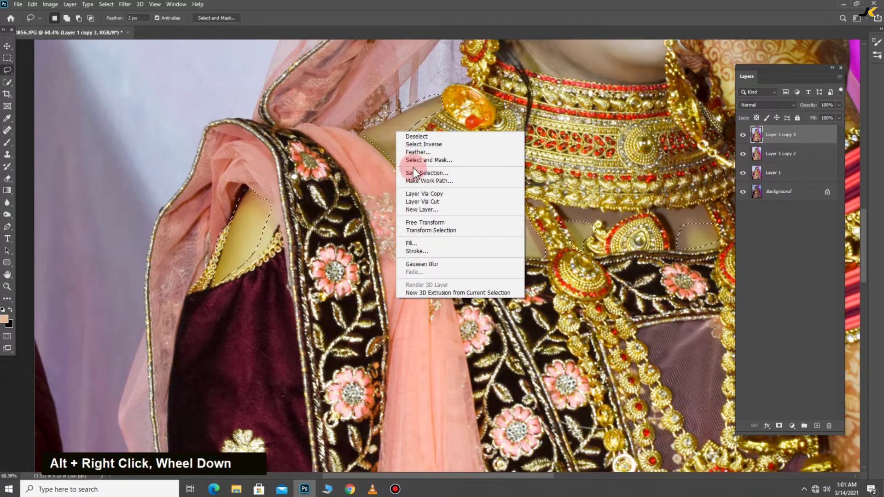
left_click(432, 152)
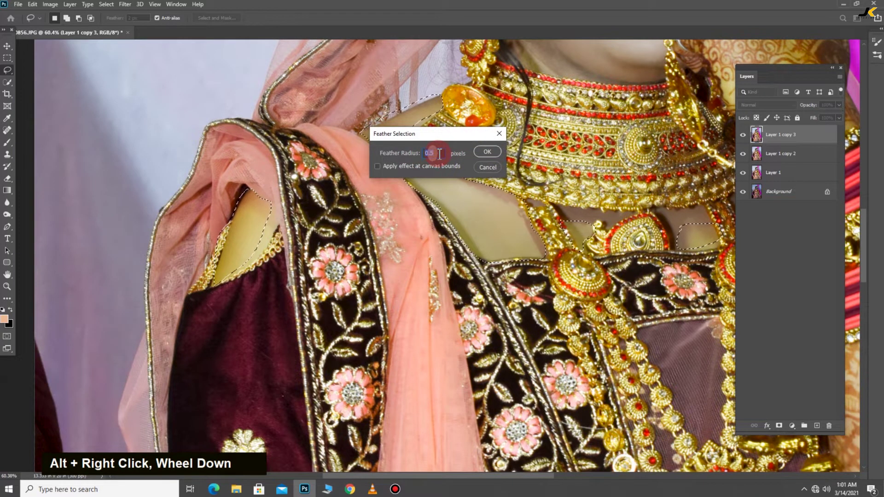
type("10")
left_click(479, 150)
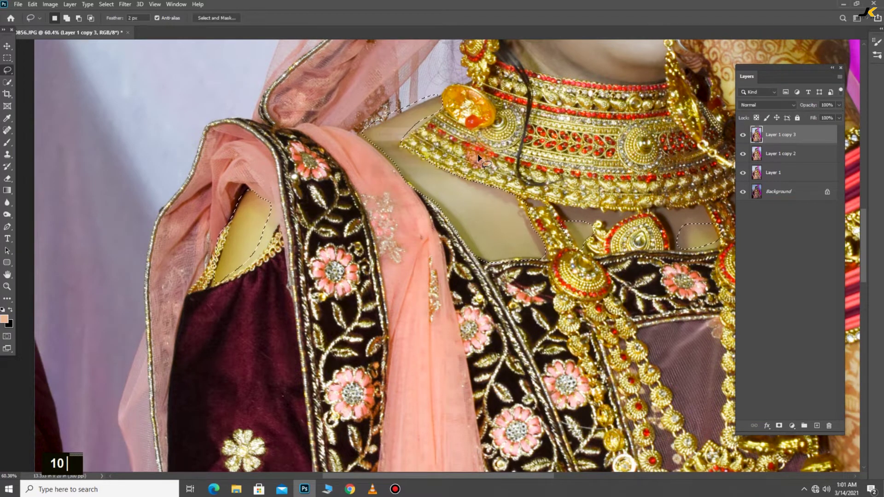
left_click_drag(504, 155, 369, 196)
scroll(368, 196, "down", 1, "alt")
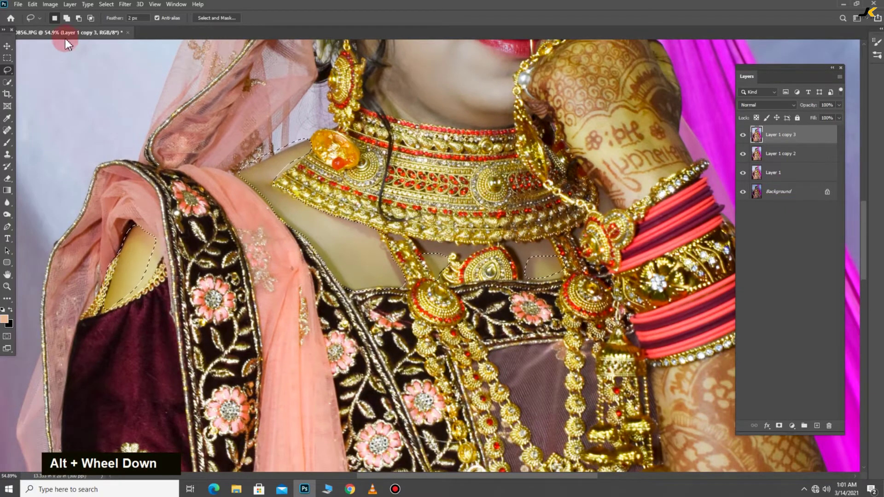
Step: Reduce the saturation of the selected skin to -8 with a Hue/Saturation adjustment
left_click(50, 4)
mouse_move(94, 27)
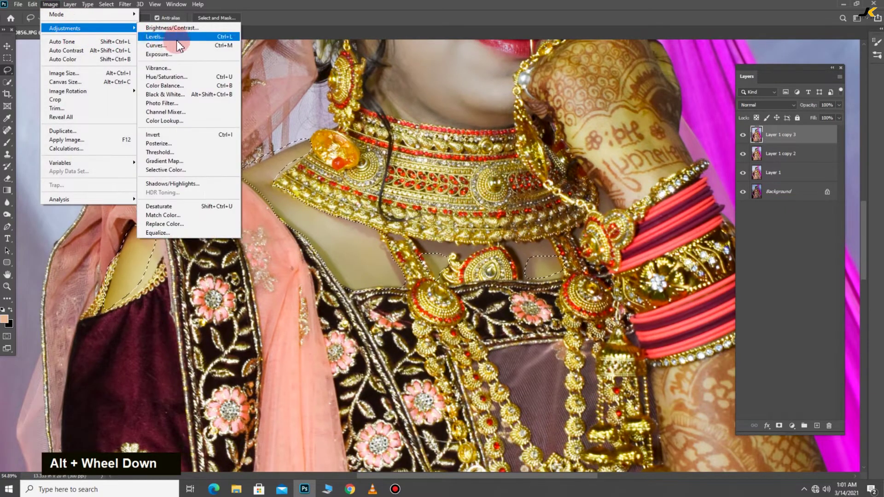
left_click(174, 77)
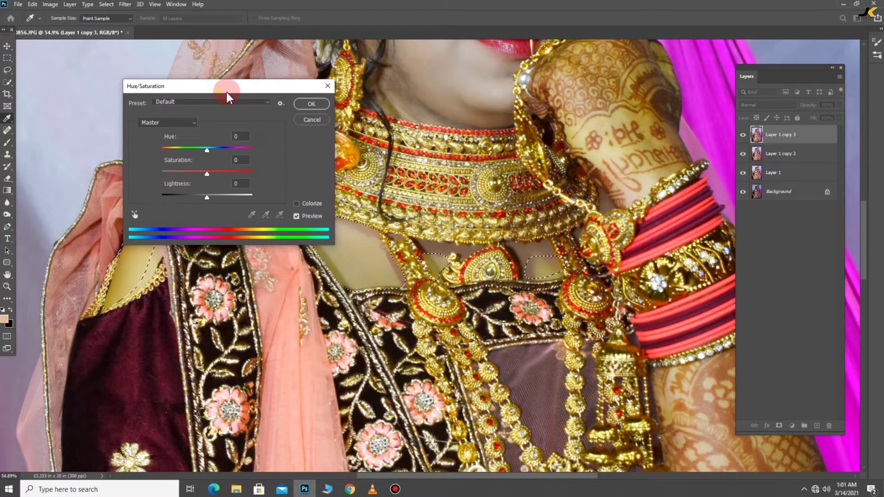
left_click_drag(218, 91, 671, 121)
mouse_move(658, 203)
left_mouse_down()
mouse_move(649, 207)
mouse_move(663, 203)
left_mouse_up()
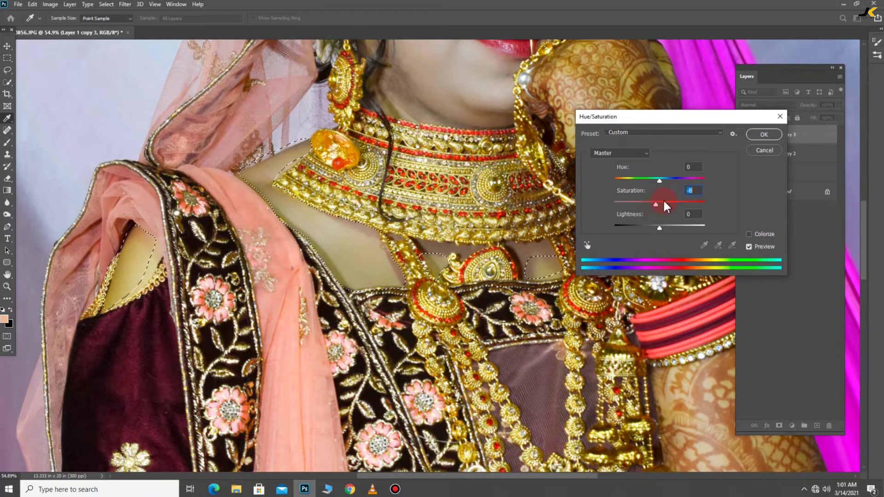
left_click(750, 134)
Step: Brighten the selected skin with Curves by raising the RGB midpoint from input 127 to output 133
left_click(51, 4)
double_click(68, 28)
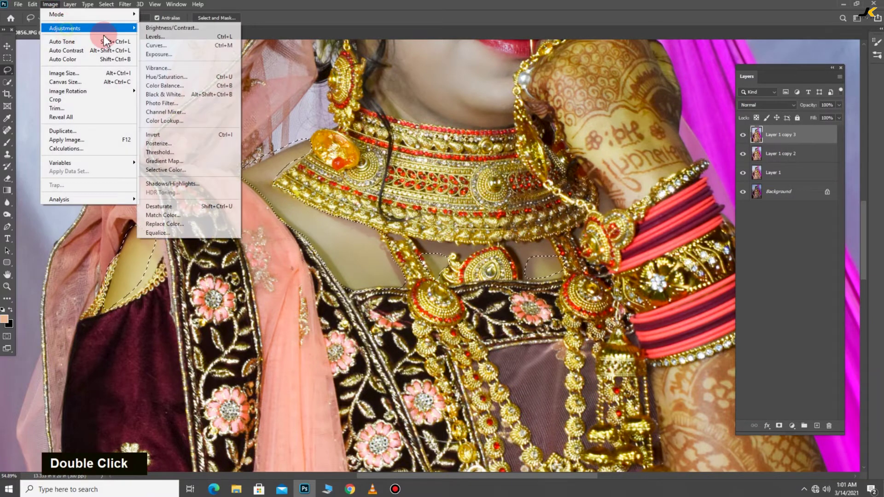
left_click(173, 45)
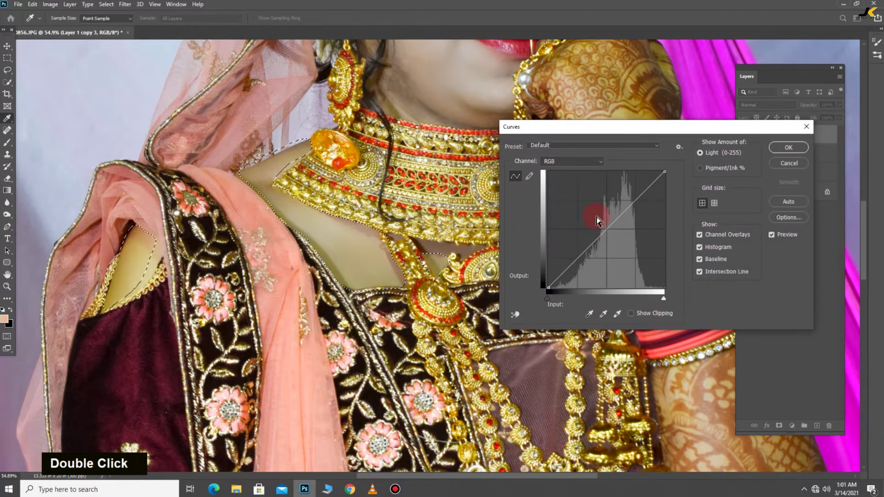
left_click_drag(607, 230, 606, 229)
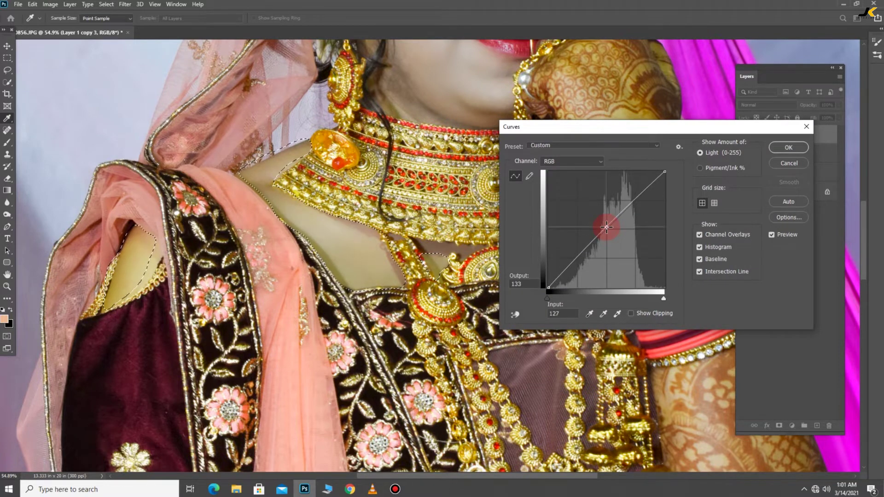
left_click(777, 147)
Step: Shift the selected skin's midtones to +12 blue with Color Balance and clear the selection
left_click(50, 4)
mouse_move(64, 28)
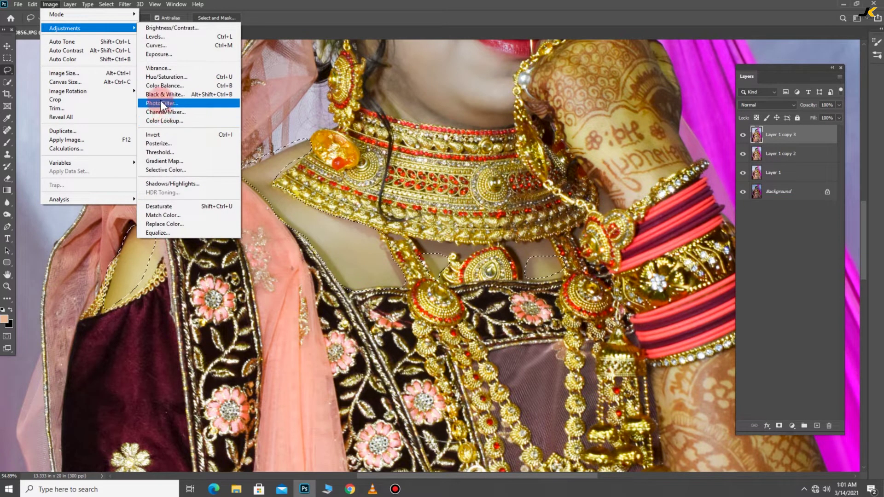
left_click(166, 85)
mouse_move(610, 221)
left_mouse_down()
mouse_move(631, 224)
mouse_move(618, 223)
left_mouse_up()
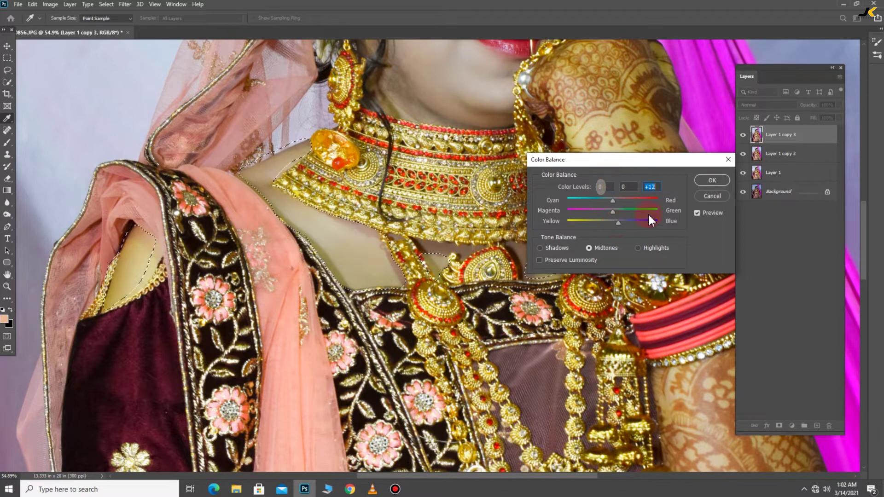
left_click(711, 180)
scroll(414, 184, "down", 3)
key("space")
left_click_drag(430, 194, 422, 201)
right_click(355, 227)
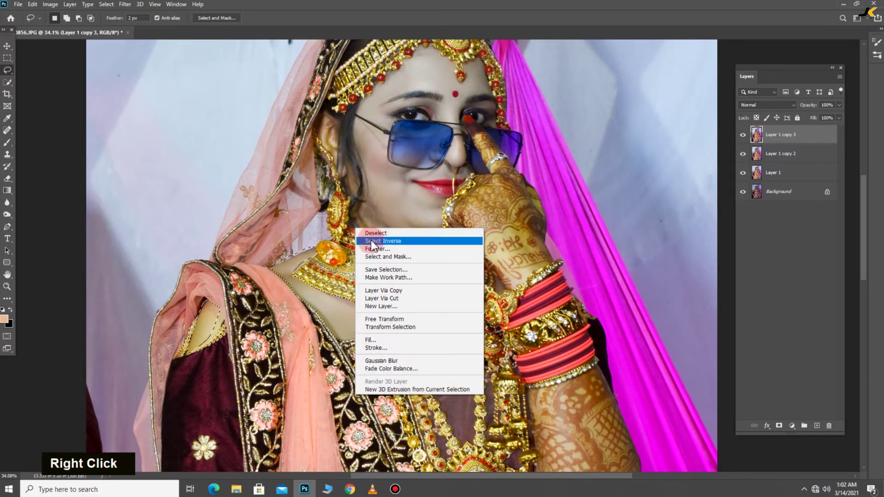
left_click(376, 233)
Step: Lasso the bare shoulder skin above the sleeve, shift its midtones to +4 blue with Color Balance, and deselect
scroll(189, 318, "up", 5)
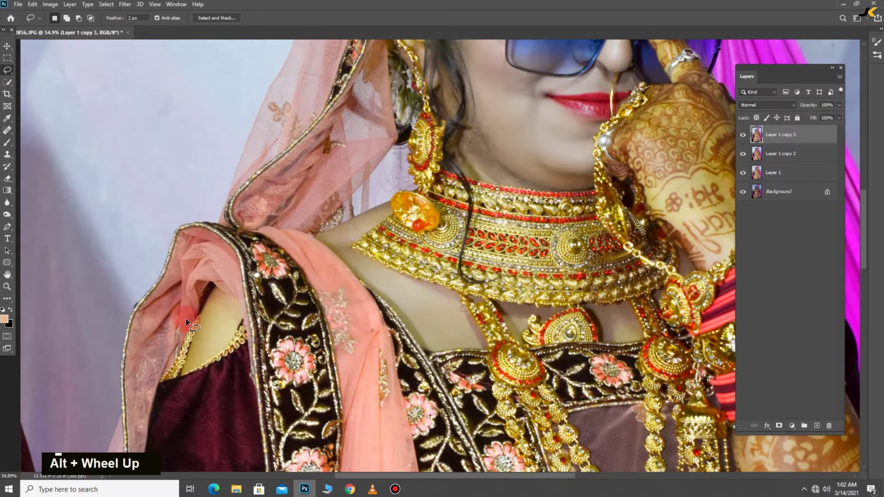
mouse_move(194, 352)
left_mouse_down()
mouse_move(218, 280)
mouse_move(229, 271)
mouse_move(252, 285)
mouse_move(256, 304)
mouse_move(227, 354)
mouse_move(180, 398)
left_mouse_up()
right_click(51, 5)
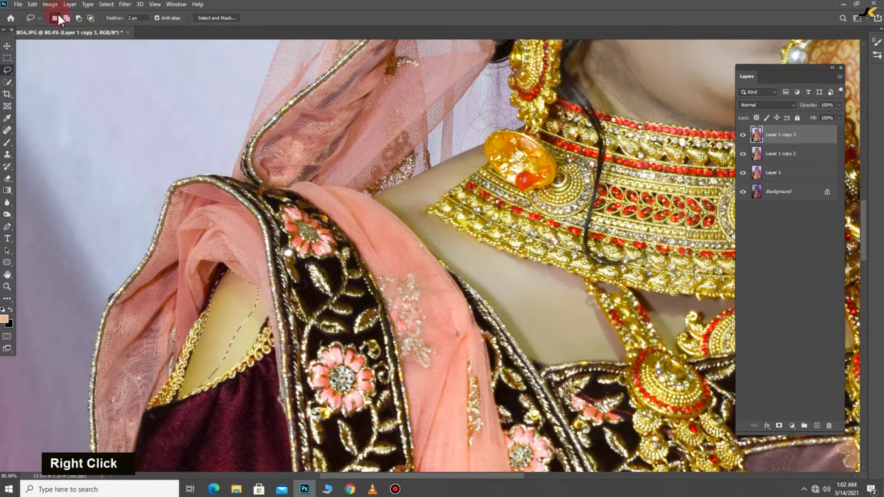
mouse_move(65, 28)
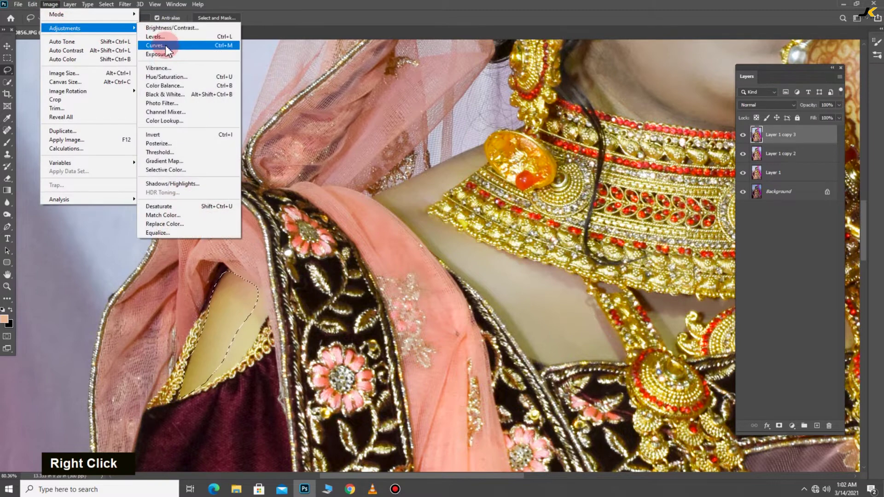
left_click(164, 86)
left_click_drag(612, 222, 617, 223)
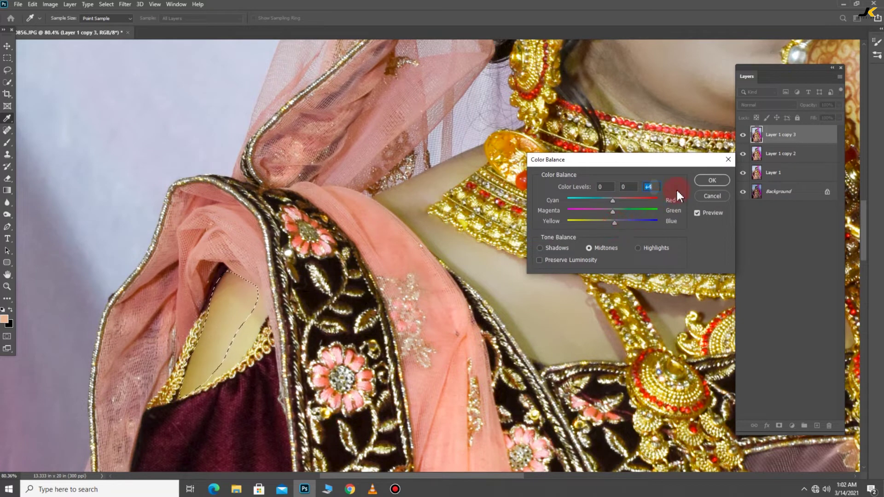
left_click(703, 181)
right_click(261, 256)
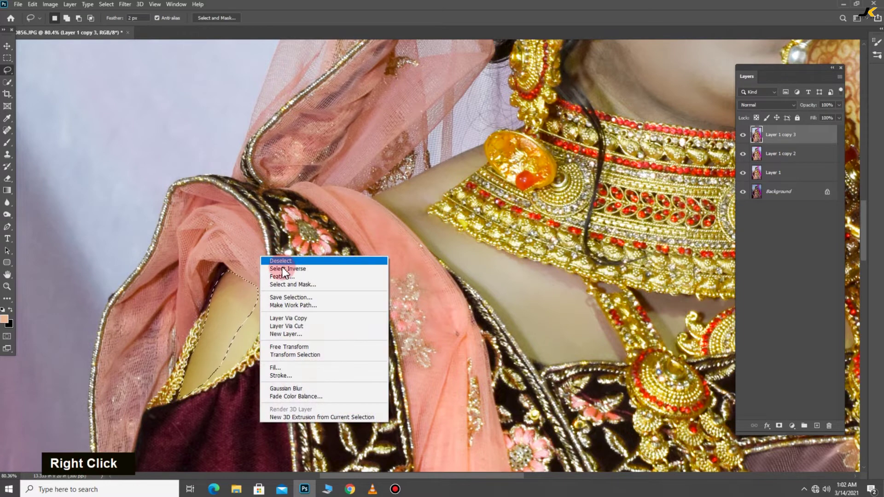
left_click(283, 262)
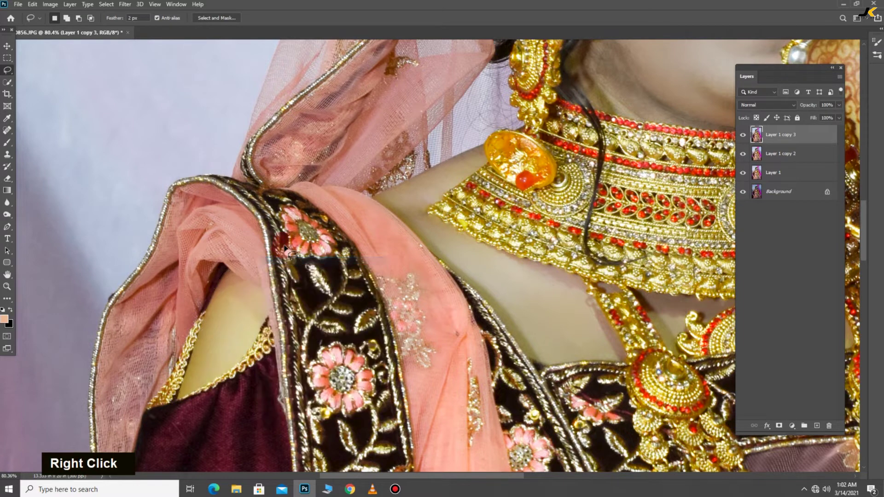
Step: Lasso the bare shoulder skin beside the dupatta again and feather the selection by 10 pixels
scroll(279, 253, "down", 5)
left_click_drag(534, 172, 399, 228)
scroll(399, 231, "down", 5)
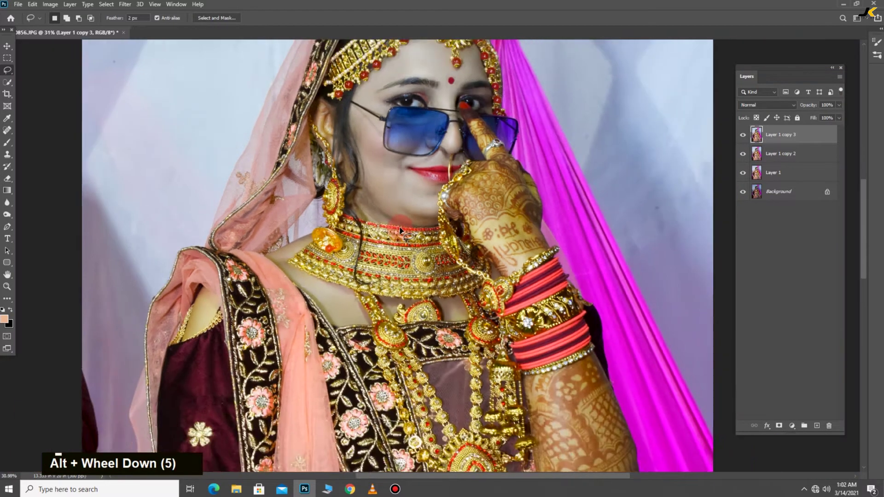
scroll(201, 351, "up", 3)
left_click_drag(197, 360, 260, 184)
mouse_move(308, 225)
left_mouse_down()
mouse_move(285, 284)
mouse_move(199, 362)
left_mouse_up()
right_click(307, 261)
left_click(328, 282)
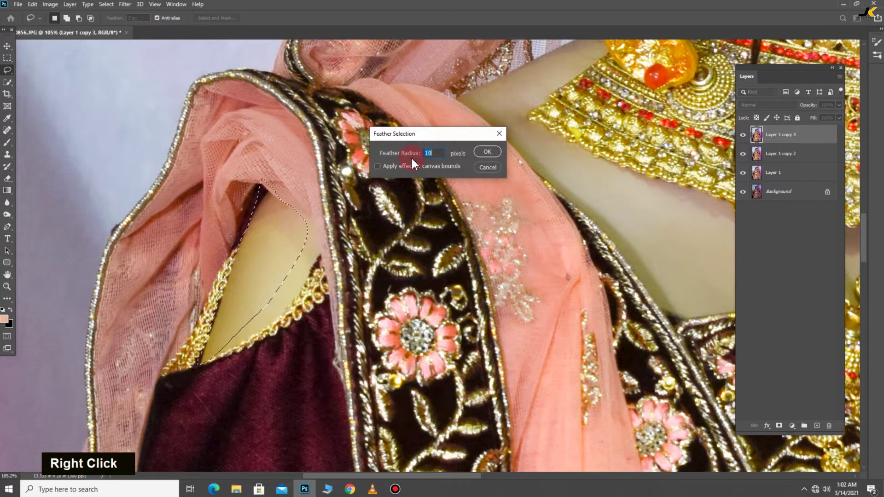
left_click(487, 150)
Step: Shift the feathered shoulder selection's midtones further towards blue with Color Balance and deselect it
left_click(46, 5)
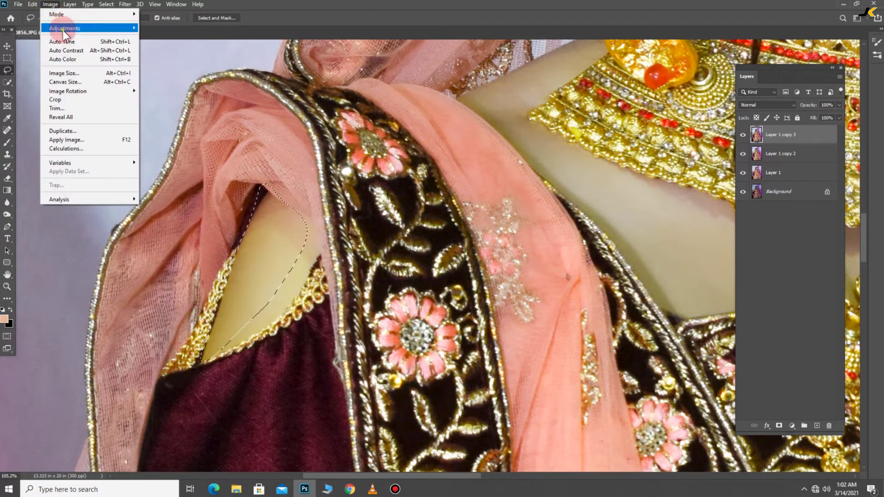
double_click(71, 29)
left_click(166, 86)
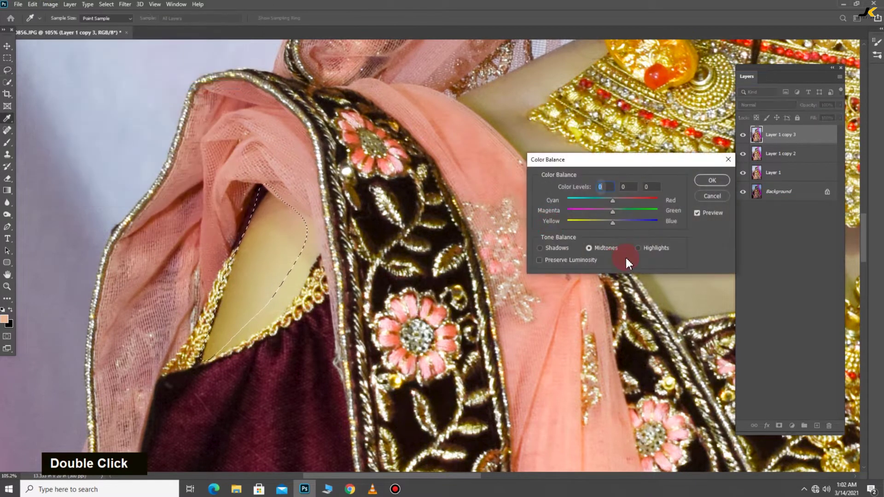
left_click_drag(615, 223, 620, 228)
left_click(712, 180)
right_click(490, 212)
left_click(507, 216)
Step: Examine the corrected portrait, comparing it with Layer 1 copy 3 hidden and shown, and inspect the face up close
scroll(428, 180, "down", 3)
left_click_drag(586, 151, 408, 289)
scroll(474, 256, "down", 6)
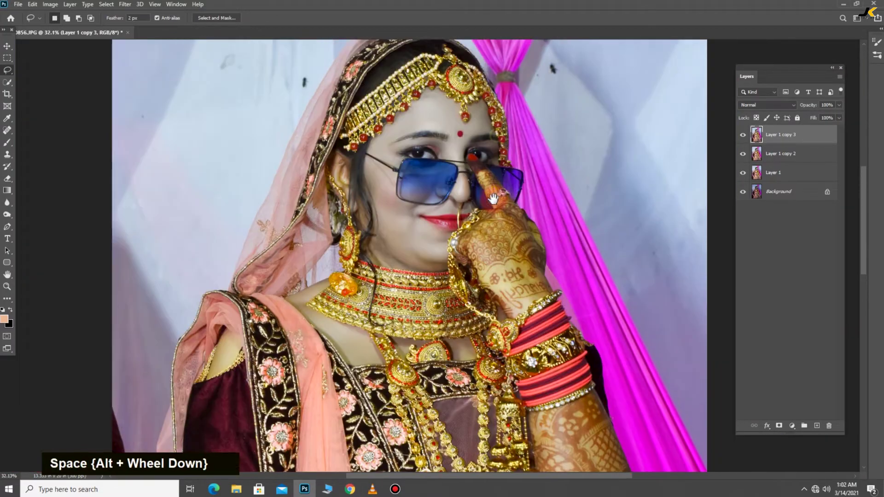
left_click_drag(493, 199, 492, 209)
double_click(746, 138)
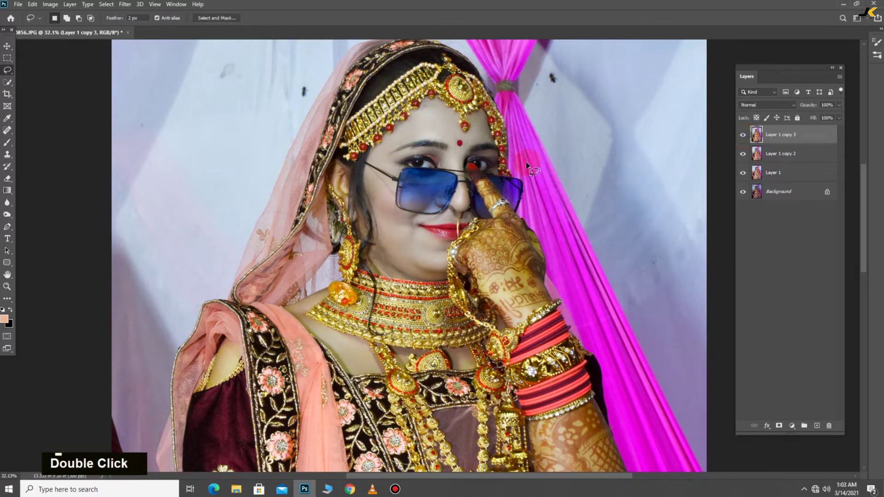
scroll(526, 161, "down", 2)
key("v")
scroll(537, 140, "down", 1)
scroll(535, 139, "up", 3)
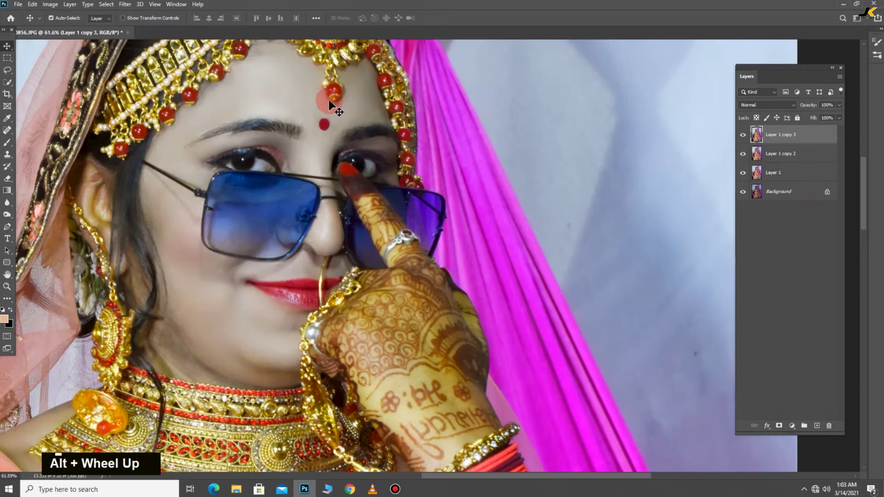
scroll(406, 207, "up", 1)
scroll(406, 207, "down", 2)
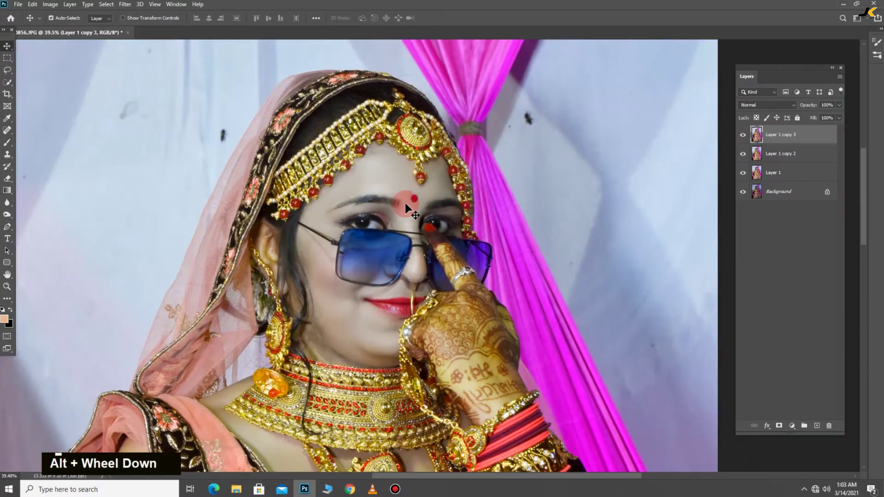
Step: Add a Curves adjustment layer above Layer 1 copy 3 and raise its RGB midpoint from input 127 to output 132
left_click(792, 427)
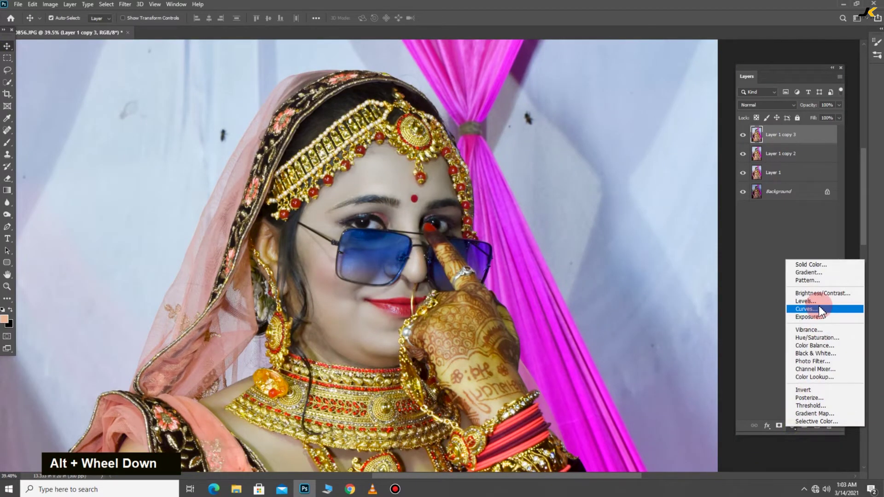
left_click(819, 306)
left_click_drag(566, 51, 679, 61)
left_click(688, 171)
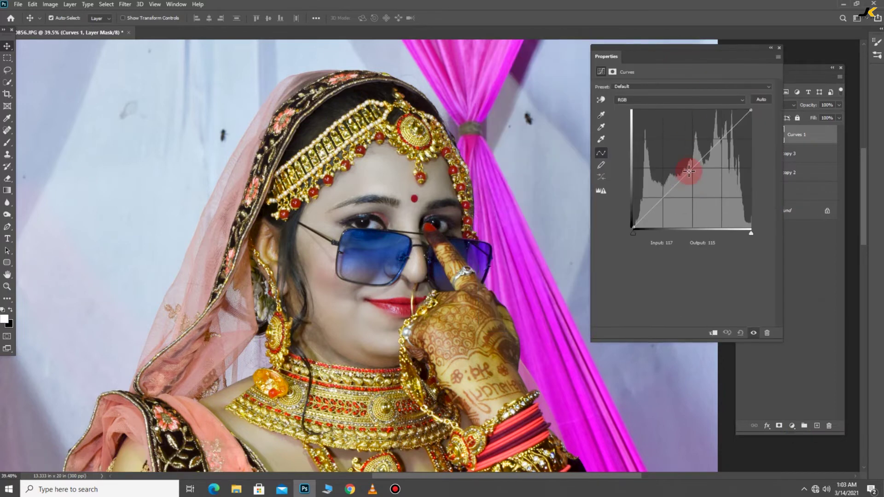
left_click_drag(692, 168, 692, 163)
Step: Set the curve's black point to input 9, output 0, and close the curve's properties
left_click(646, 207)
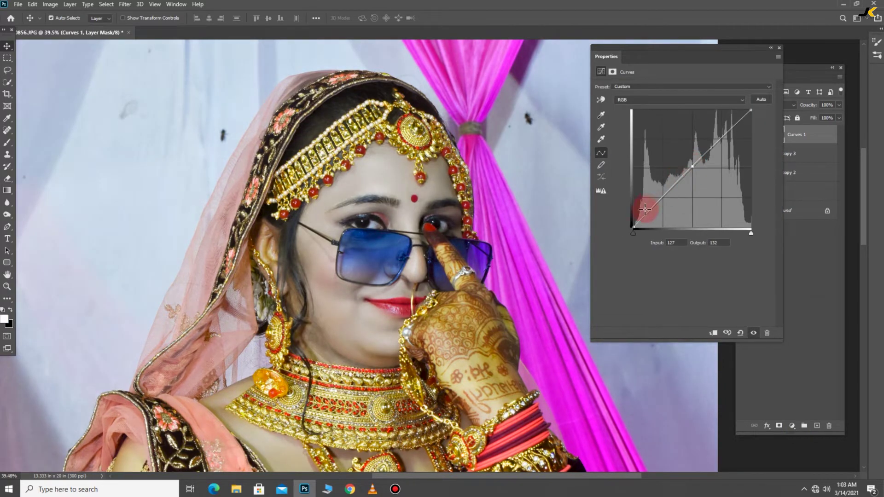
left_click_drag(635, 227, 643, 228)
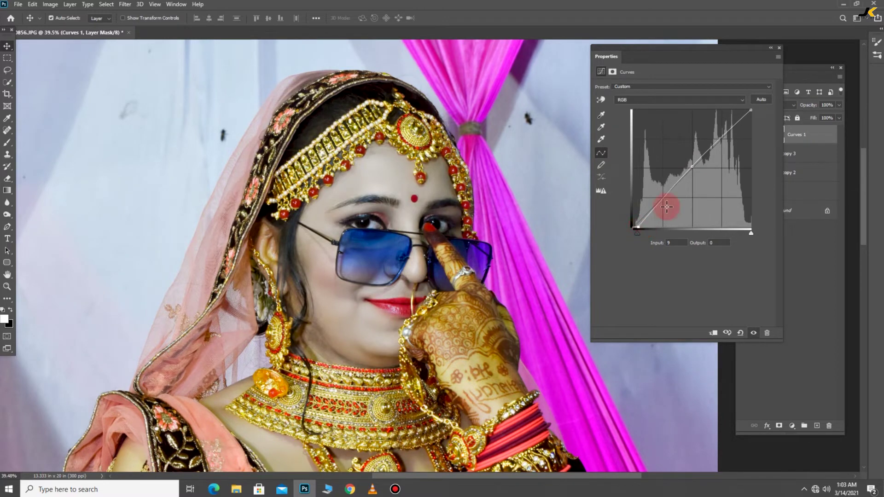
left_click(771, 48)
scroll(389, 194, "down", 4)
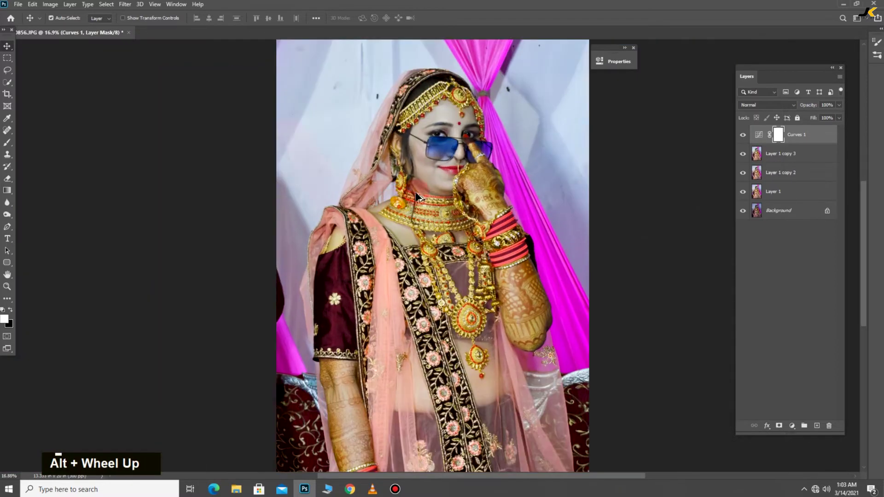
left_click(634, 48)
scroll(477, 230, "up", 5)
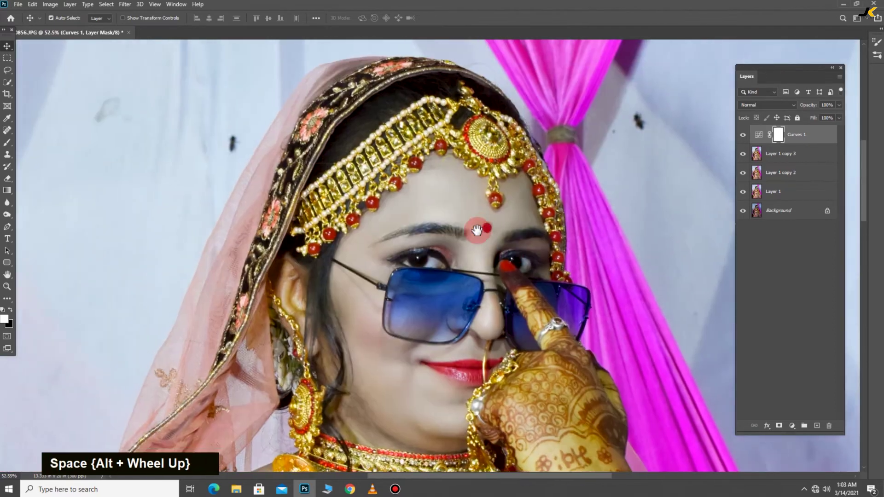
Step: Compare the retouched portrait with the original Background layer alone and inspect the forehead up close
left_click(740, 213, "alt")
left_click(740, 213, "alt")
left_click(740, 212, "alt")
left_click(740, 213, "alt")
scroll(461, 228, "up", 6)
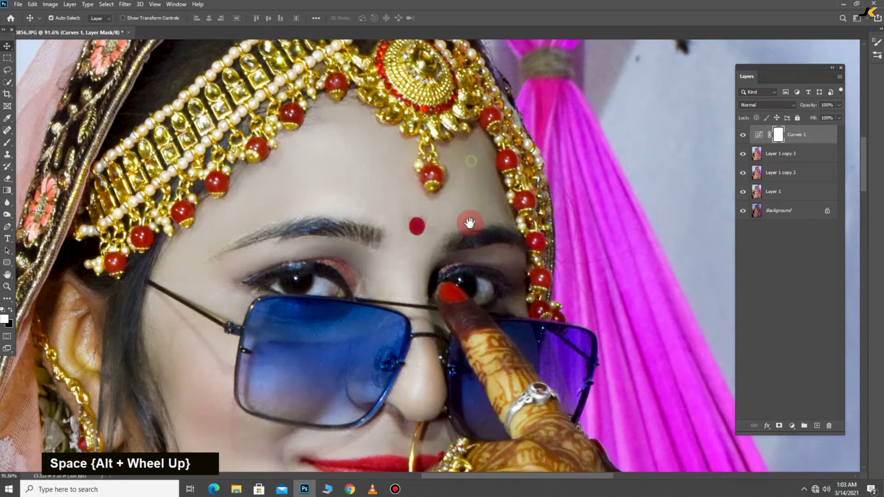
left_click_drag(469, 223, 458, 222)
scroll(458, 223, "up", 5)
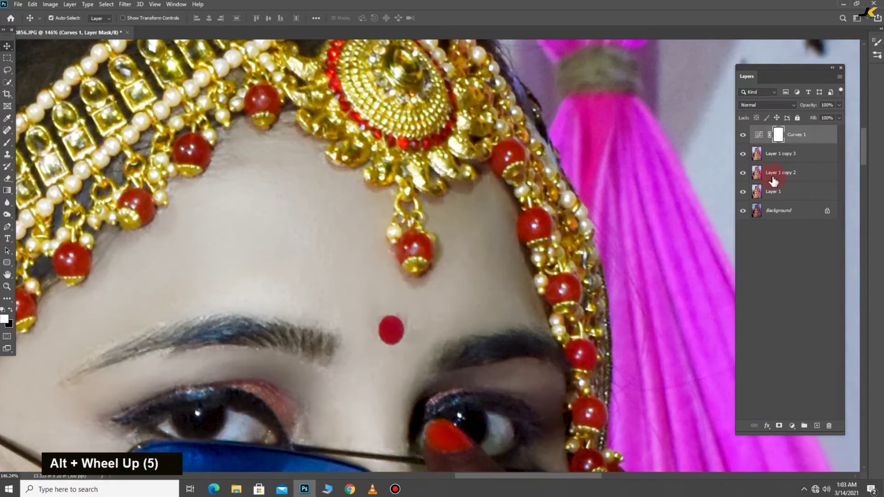
Step: Add a new layer above Curves 1 and sample the light skin tone of the forehead as the foreground colour
left_click(816, 426)
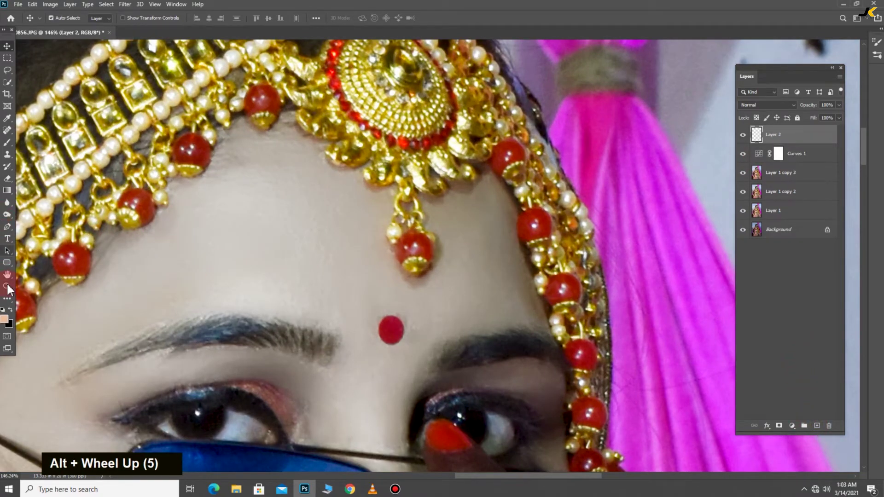
double_click(7, 321)
left_click_drag(357, 263, 321, 221)
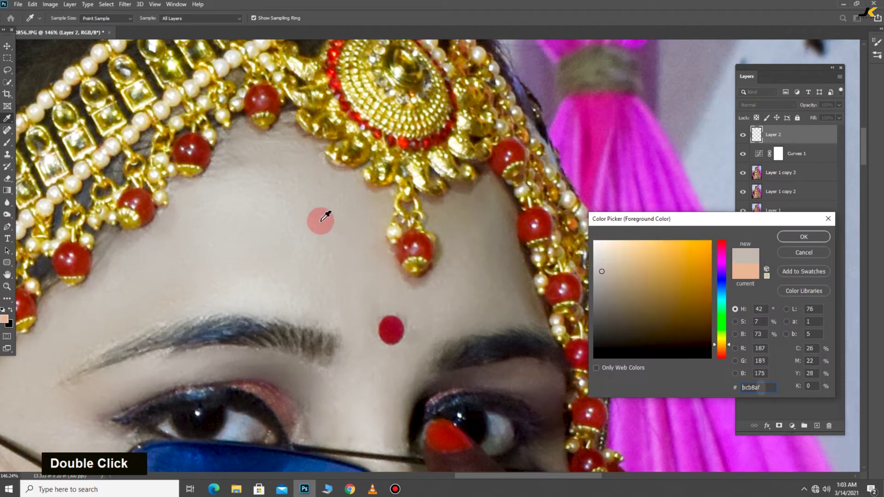
left_click(805, 237)
Step: Paint the sampled skin tone over the shaded forehead beside the hanging jewel with the Brush at 22% opacity and 22% flow
right_click(7, 143)
left_click(37, 144)
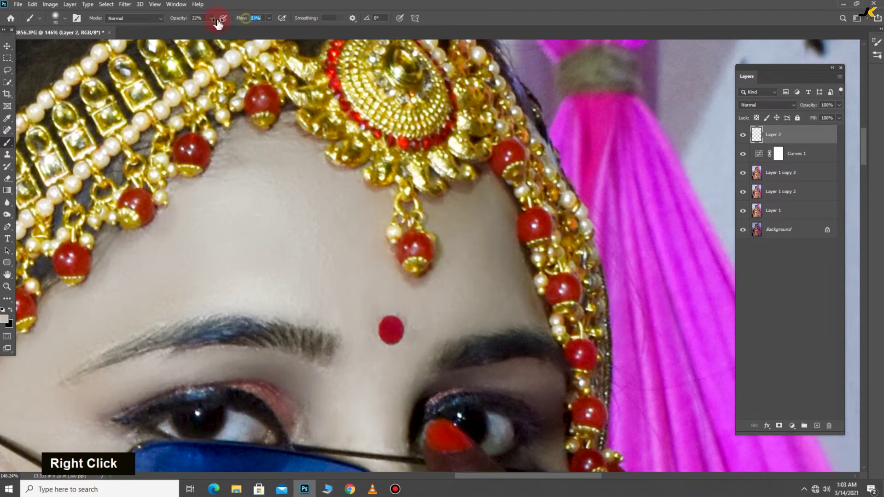
scroll(474, 262, "up", 2)
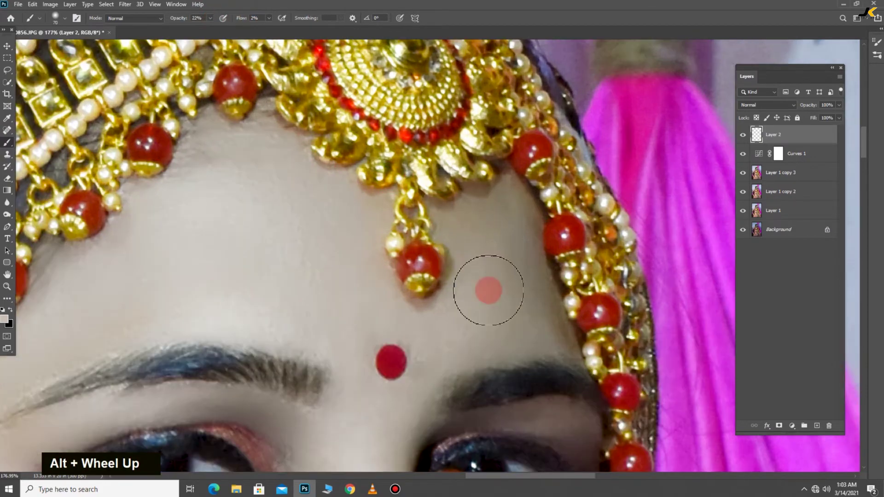
left_click_drag(514, 314, 401, 286)
key("bracketleft")
key("bracketleft")
key("bracketleft")
key("bracketleft")
key("bracketleft")
key("bracketleft")
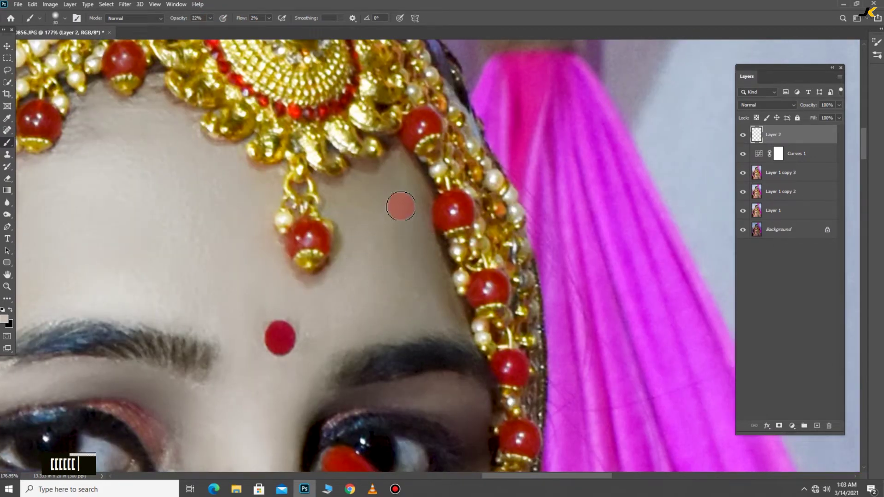
left_click_drag(253, 21, 255, 21)
mouse_move(400, 205)
left_mouse_down()
mouse_move(421, 263)
mouse_move(409, 220)
left_mouse_up()
key("bracketright")
key("bracketright")
key("bracketright")
key("bracketright")
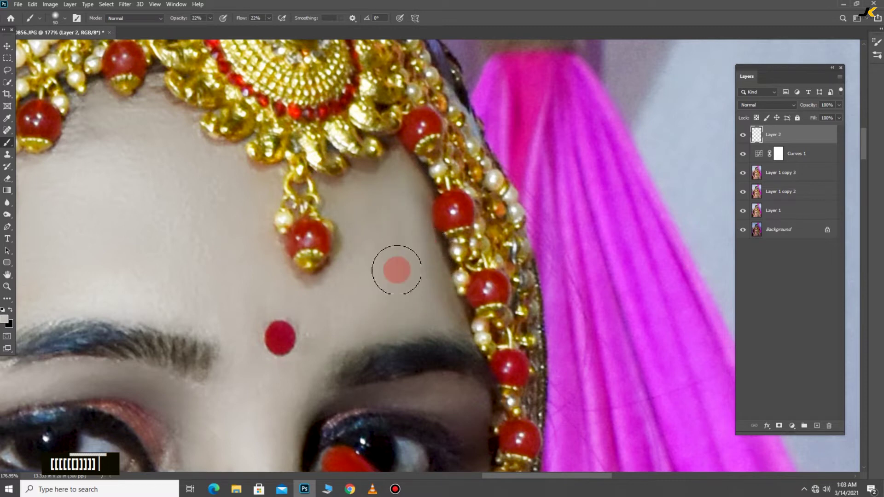
Step: Reduce Layer 2's opacity to 38% to blend the painted forehead tone with the skin
left_click(841, 93)
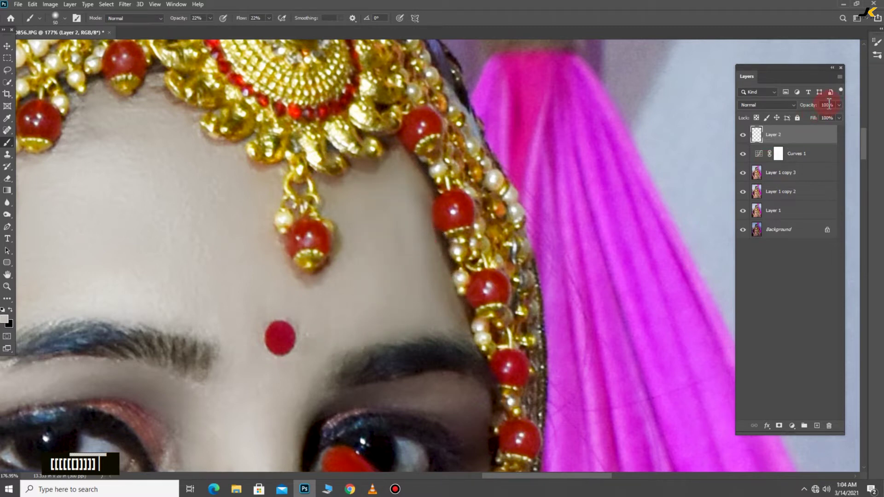
left_click(838, 104)
left_click_drag(836, 116, 815, 122)
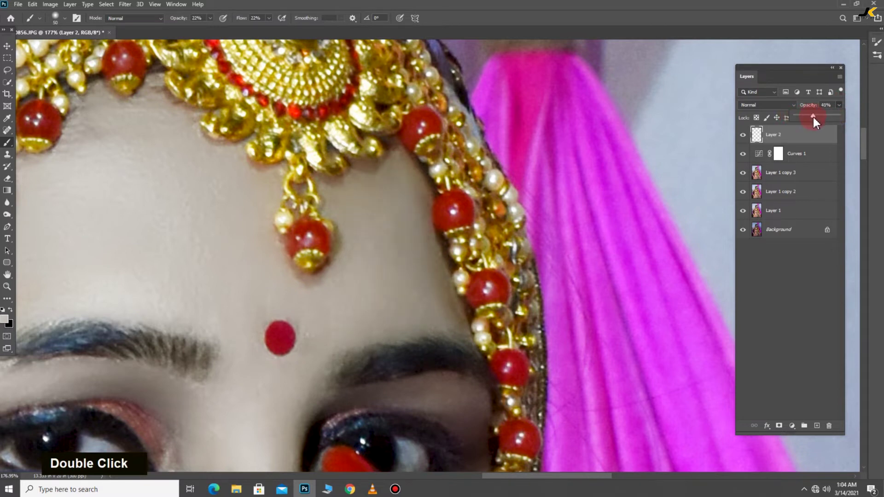
left_click_drag(817, 118, 815, 118)
key("v")
scroll(469, 197, "down", 2, "alt")
scroll(469, 193, "down", 4, "alt")
left_click_drag(494, 300, 489, 234)
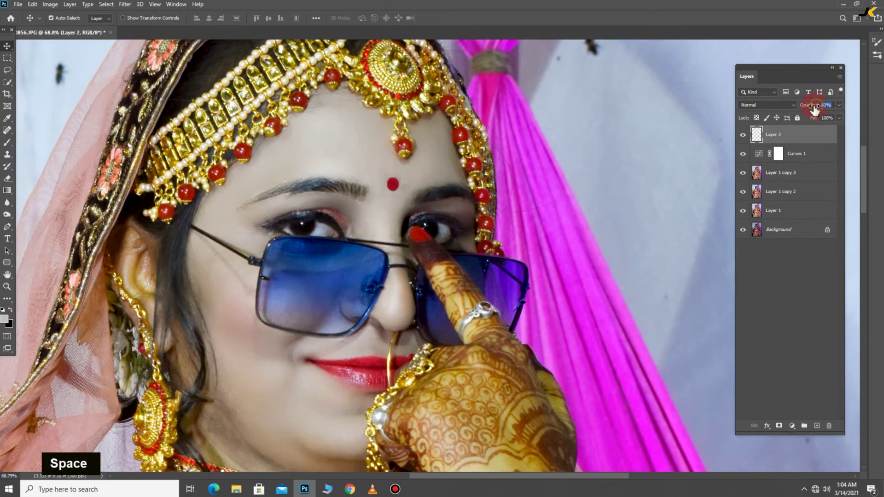
Step: Compare the forehead with Layer 2 hidden and shown, and examine the face from a distance and up close
left_click(744, 134)
left_click(744, 134)
left_click(744, 134)
left_click(744, 134)
left_click(743, 134)
left_click(743, 134)
scroll(368, 166, "down", 2)
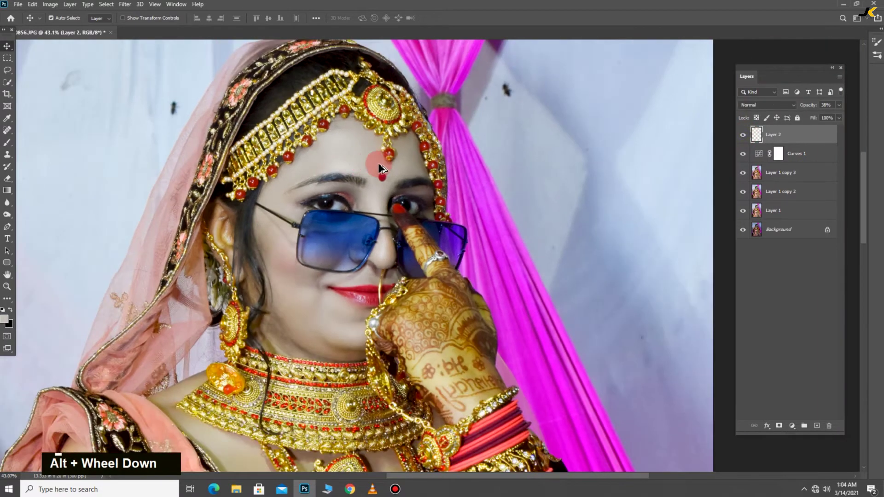
scroll(421, 196, "down", 2)
scroll(415, 194, "up", 5)
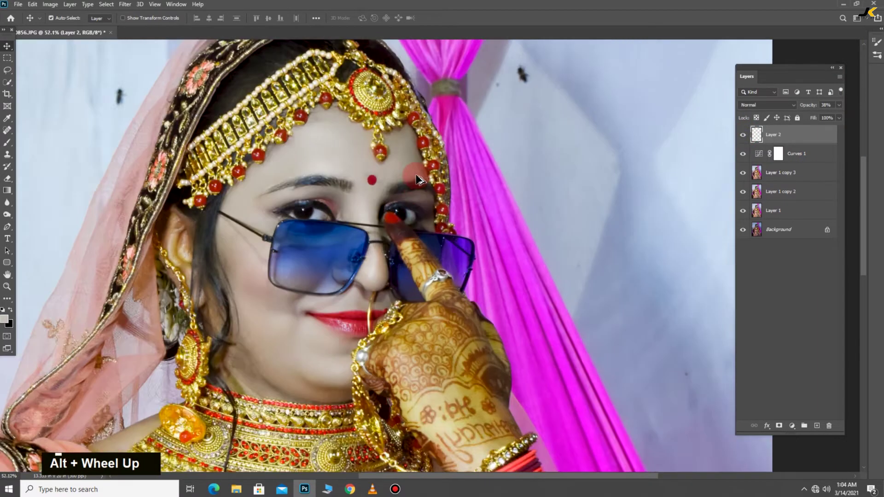
scroll(253, 144, "up", 2)
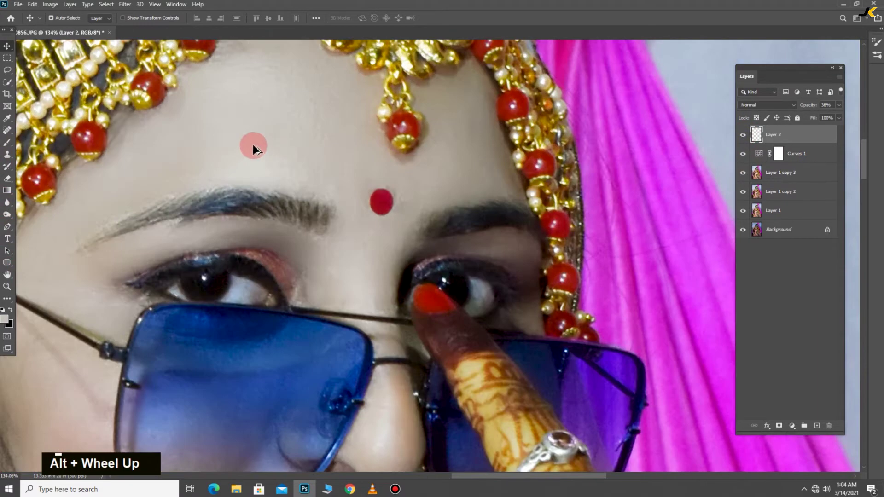
Step: Lighten the dark eyelid below the eyebrow above the raised finger using a smaller Brush at 8% opacity and 22% flow
left_click_drag(531, 193, 537, 158)
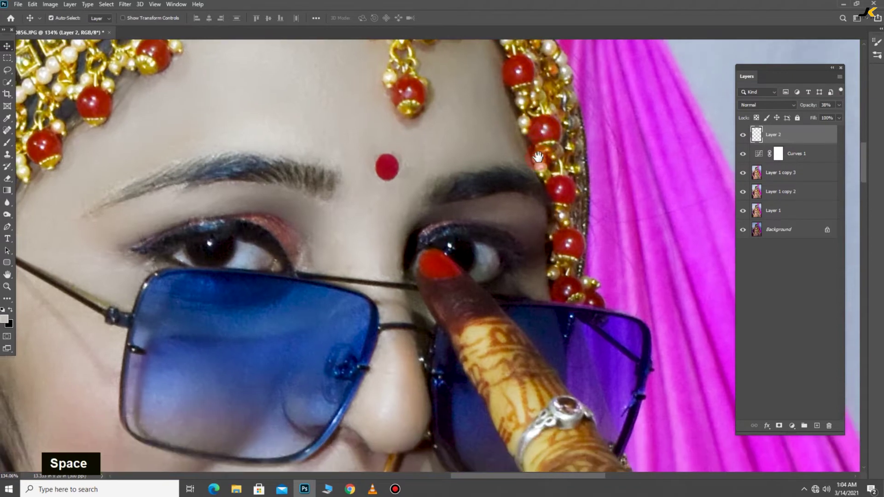
right_click(7, 142)
left_click(33, 143)
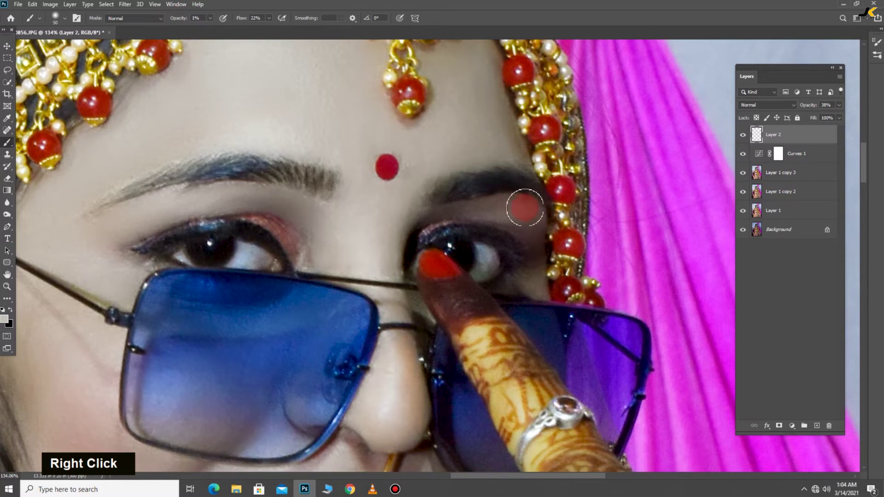
key("bracketleft")
key("bracketleft")
key("bracketleft")
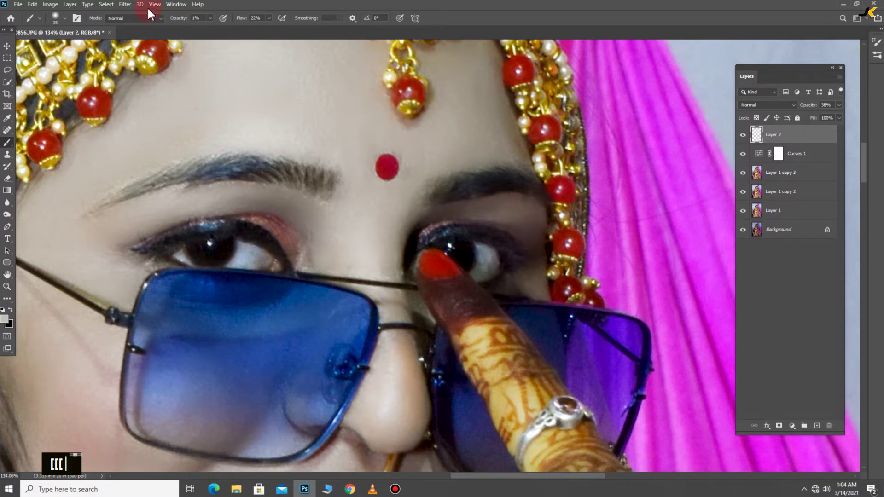
left_click_drag(182, 22, 188, 21)
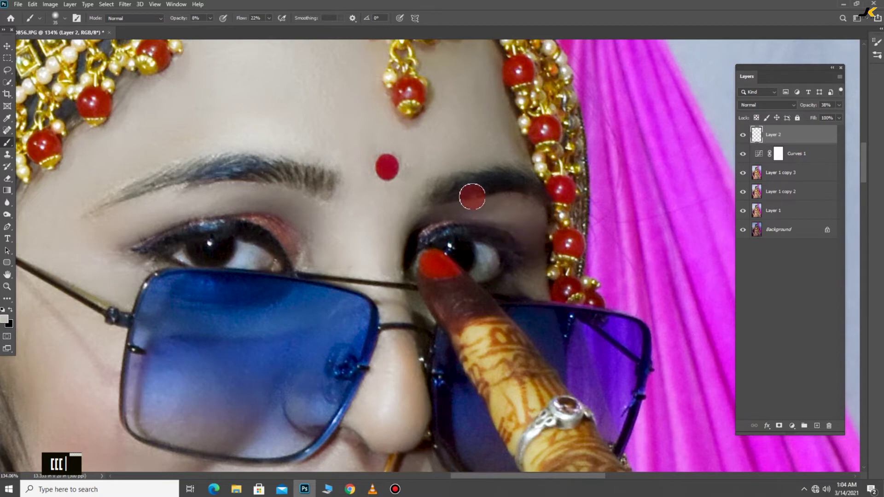
left_click(737, 135)
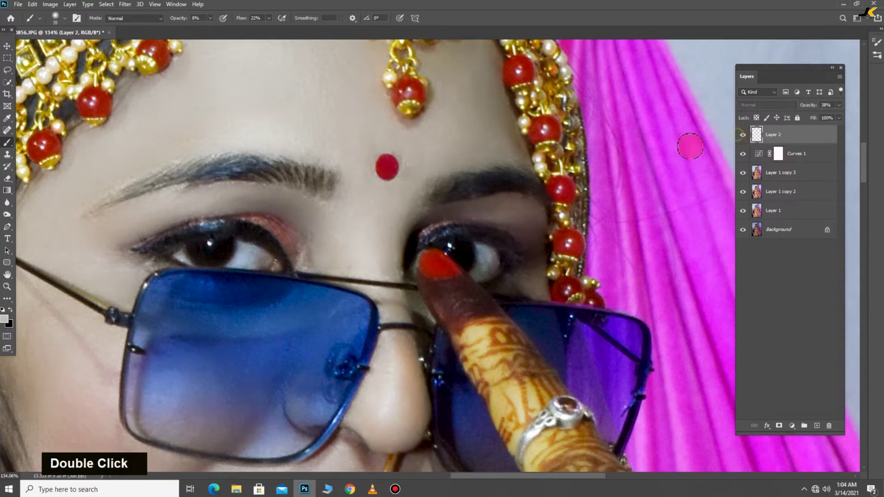
left_click(5, 46)
Step: Add a Hue/Saturation adjustment layer above Layer 2, raise its master Saturation slightly, and collapse its properties
scroll(394, 166, "down", 4)
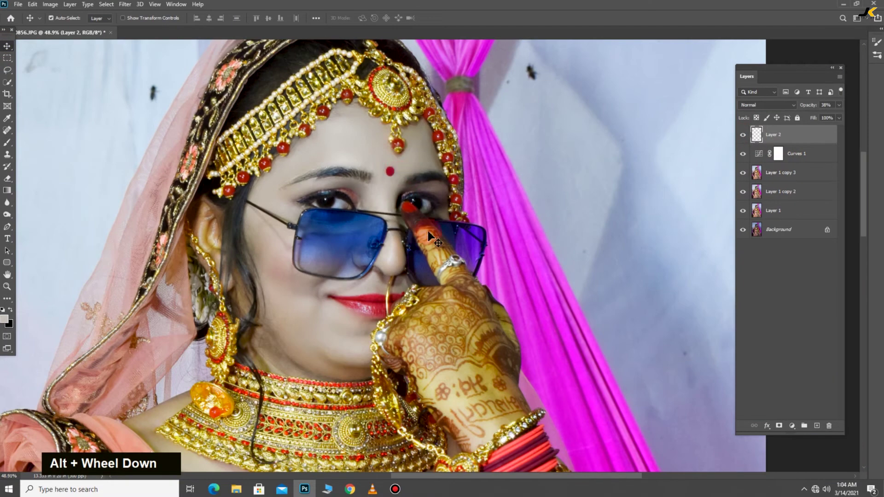
scroll(438, 169, "down", 5)
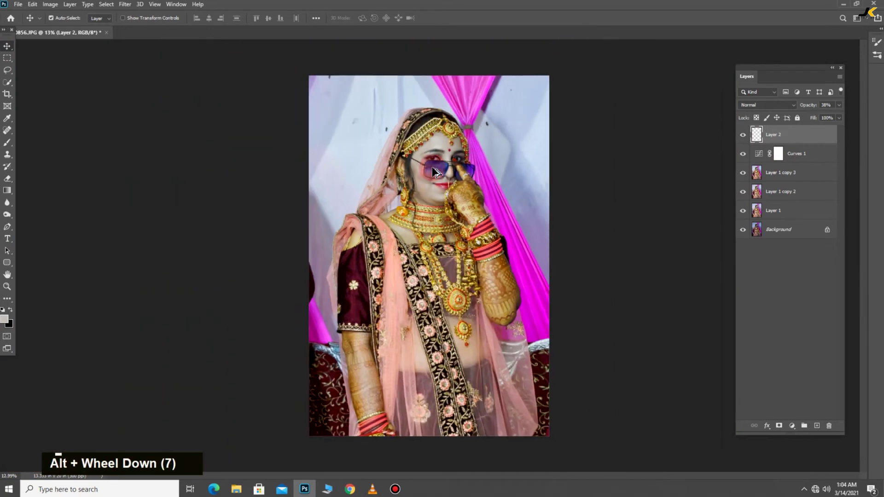
scroll(435, 173, "up", 1)
left_click_drag(433, 169, 476, 195)
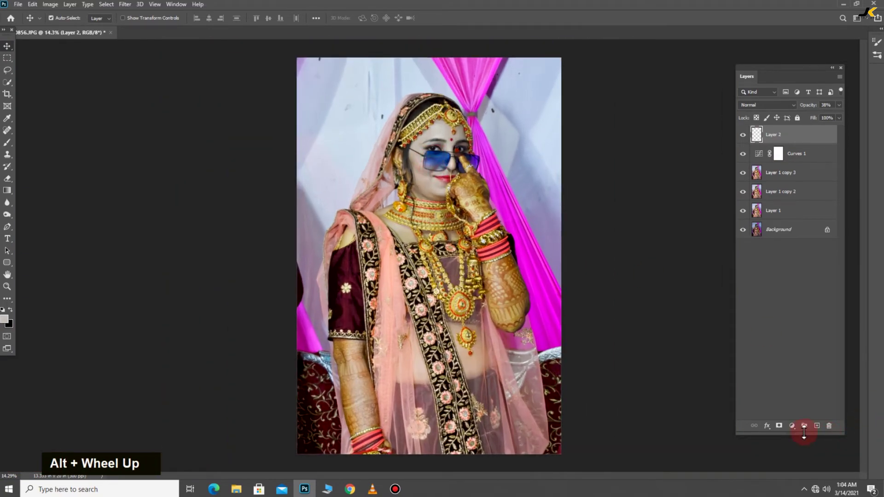
left_click(792, 427)
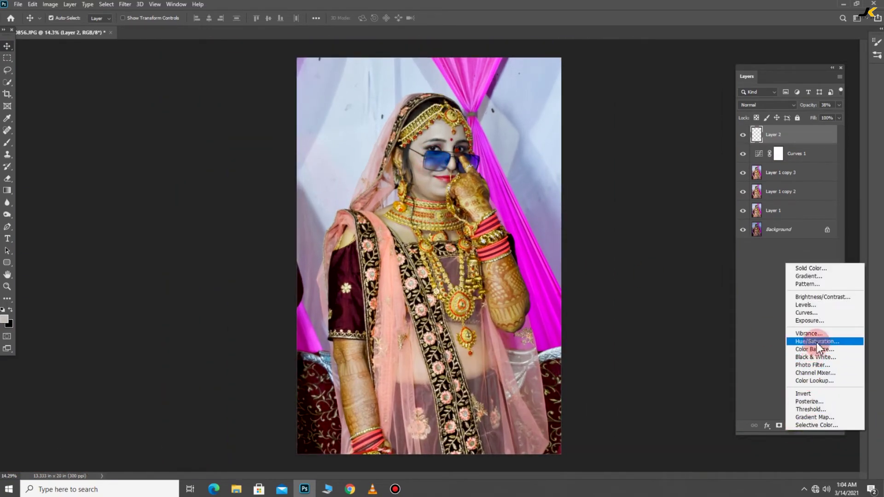
left_click(817, 341)
left_click_drag(496, 65, 781, 102)
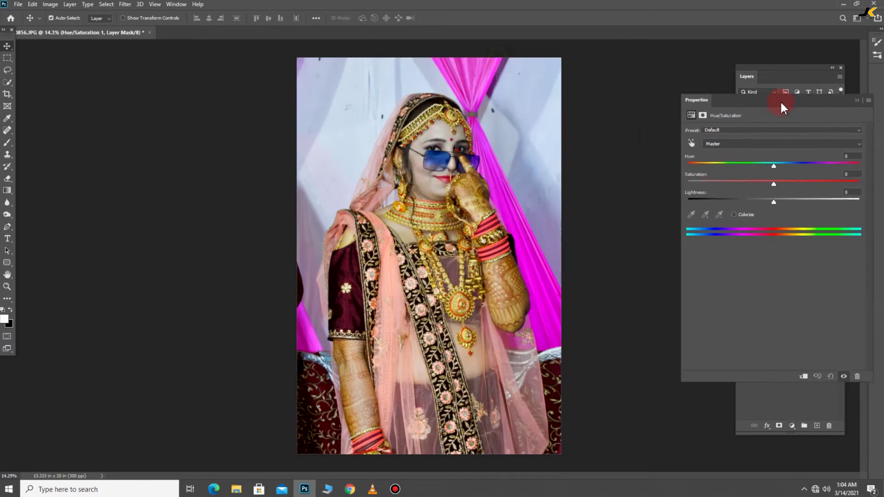
double_click(778, 183)
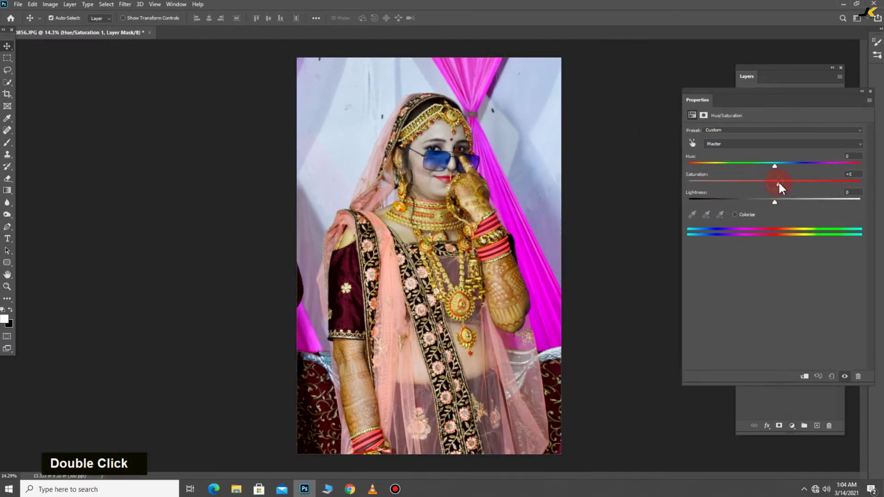
left_click(860, 91)
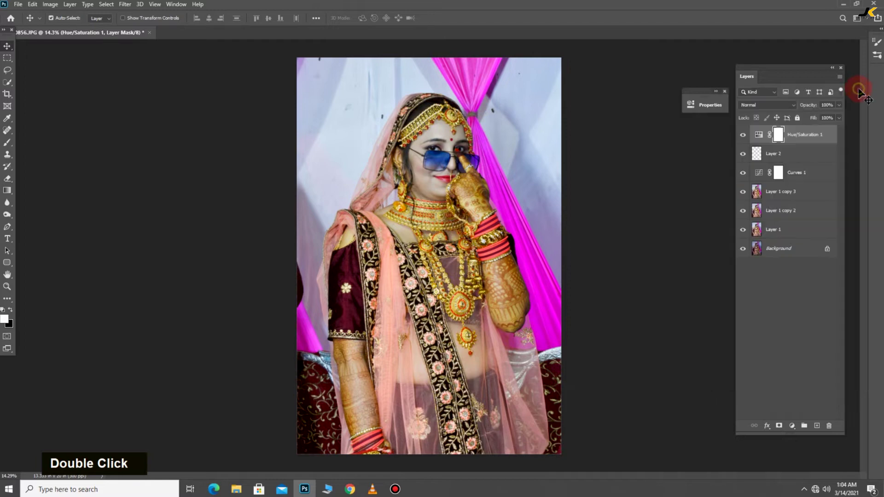
Step: Compare the full edit with the original Background layer and inspect the eyes, glasses and lips up close
left_click(743, 249, "alt")
left_click(743, 249, "alt")
left_click(743, 249, "alt")
left_click(743, 249, "alt")
scroll(435, 140, "up", 6)
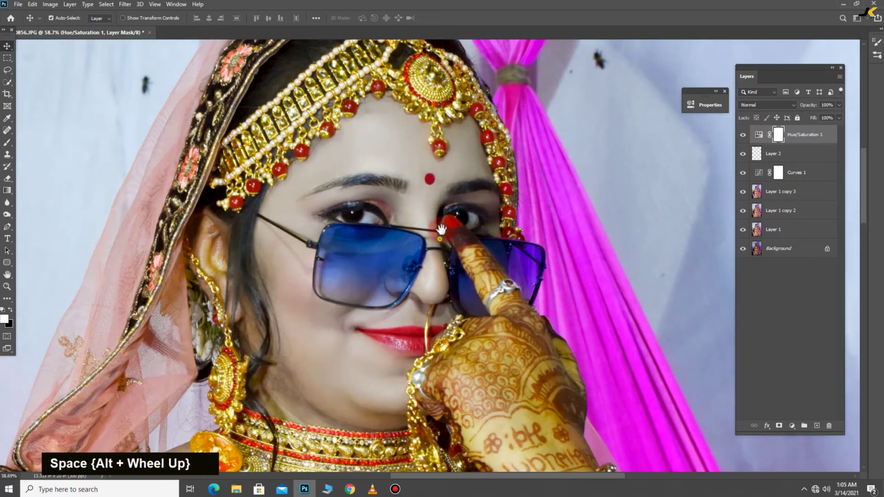
left_click_drag(441, 230, 449, 156)
scroll(410, 262, "up", 6)
left_click_drag(439, 222, 398, 242)
left_click_drag(404, 210, 408, 268)
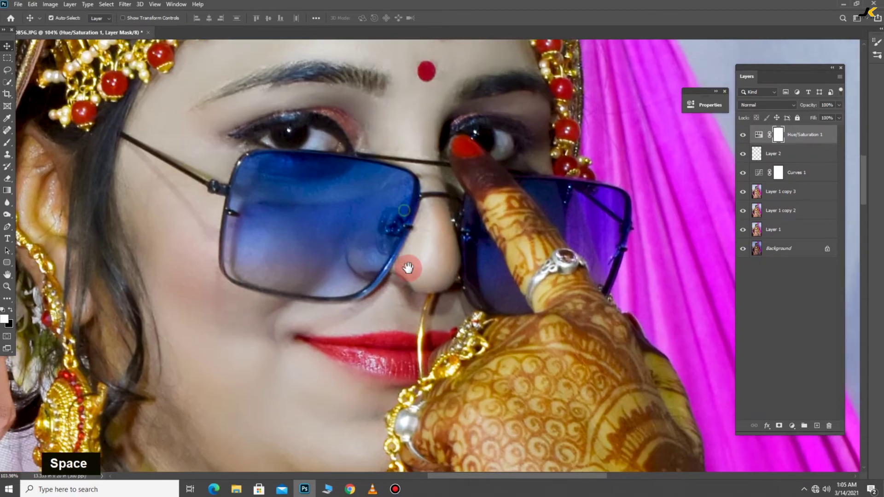
scroll(439, 233, "down", 3)
scroll(421, 284, "up", 4)
scroll(421, 281, "up", 3)
left_click_drag(452, 352, 457, 276)
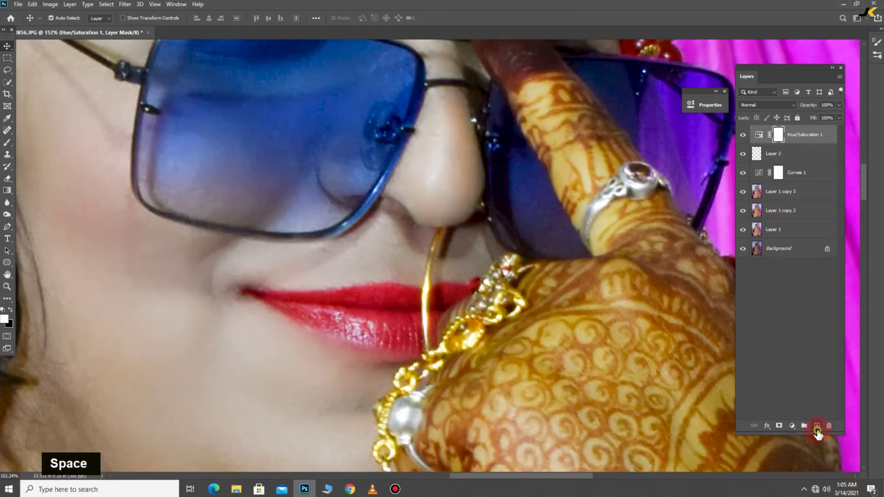
Step: Add a new top layer, merge it with the layers down to Layer 1 copy 3, and duplicate the merged layer
left_click(817, 428)
left_click(777, 212, "shift")
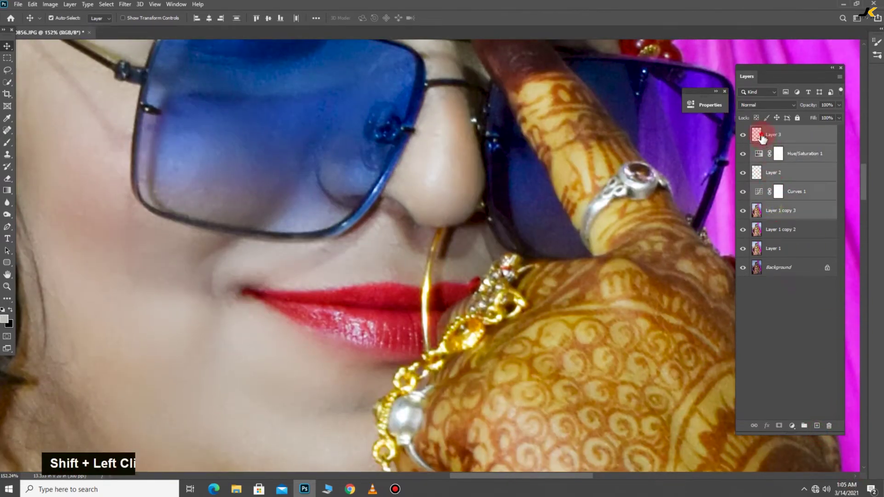
right_click(767, 173)
key("Escape")
right_click(802, 157)
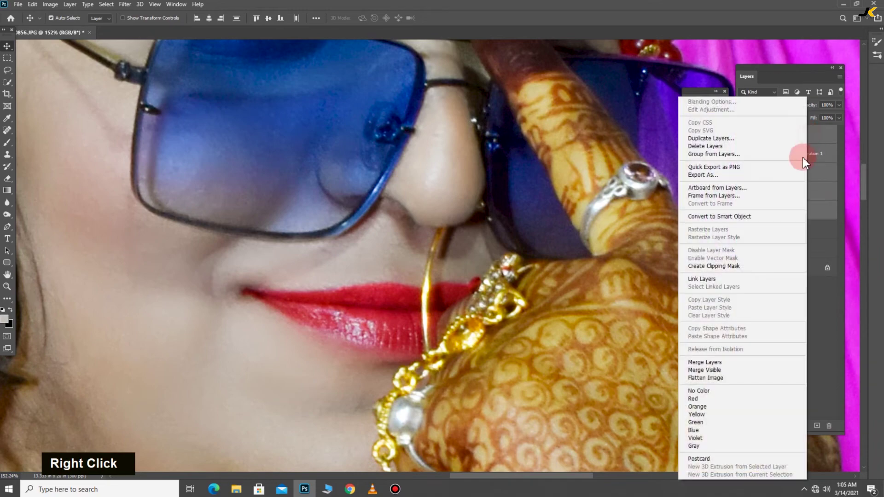
left_click(702, 362)
left_click_drag(776, 132, 817, 424)
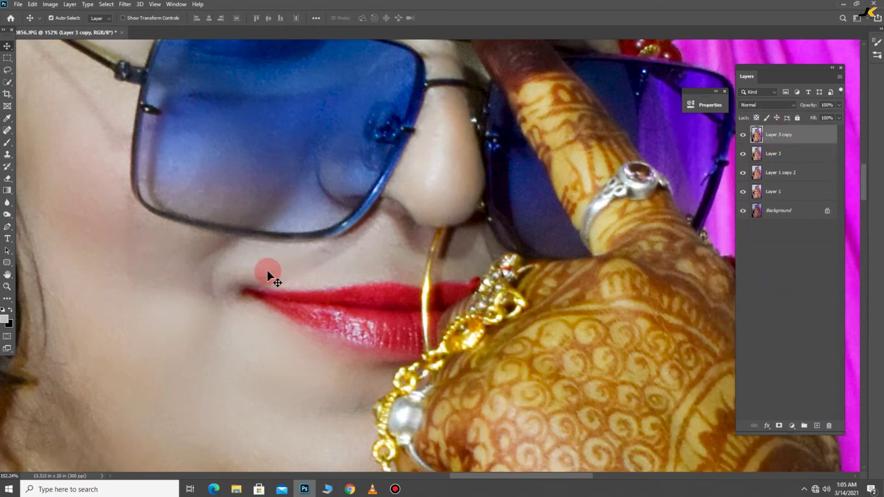
Step: Try to remove the bright specks from the lower lip with the Spot Healing Brush, and undo the strokes
scroll(270, 277, "up", 5)
left_click_drag(386, 338, 306, 290)
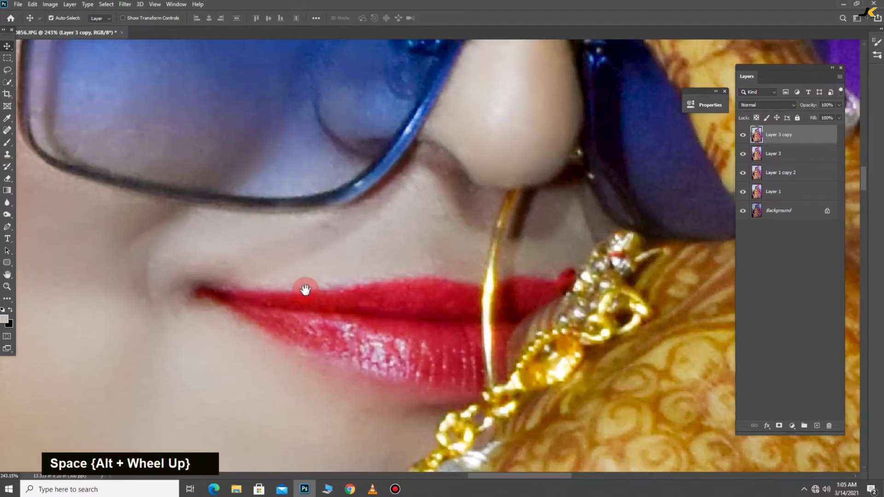
right_click(7, 130)
left_click(46, 129)
scroll(401, 343, "up", 3)
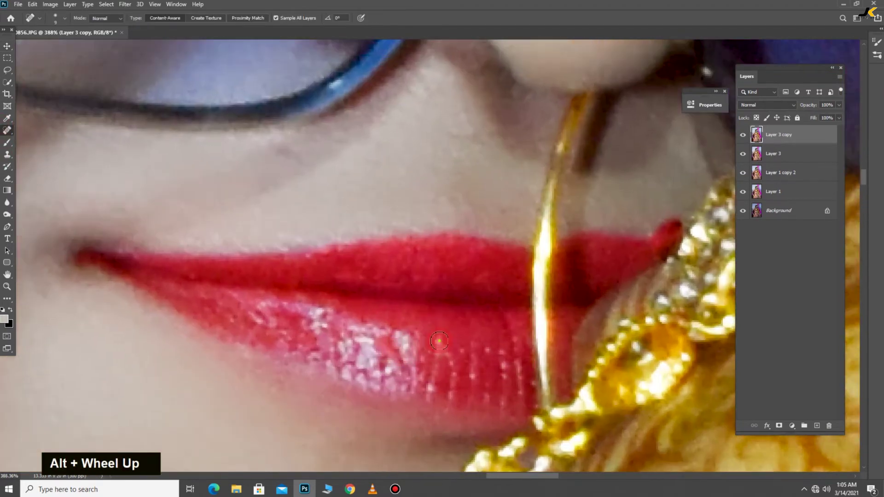
left_click_drag(406, 342, 405, 329)
left_click(427, 388)
left_click(407, 348)
left_click(417, 360)
left_click(374, 358)
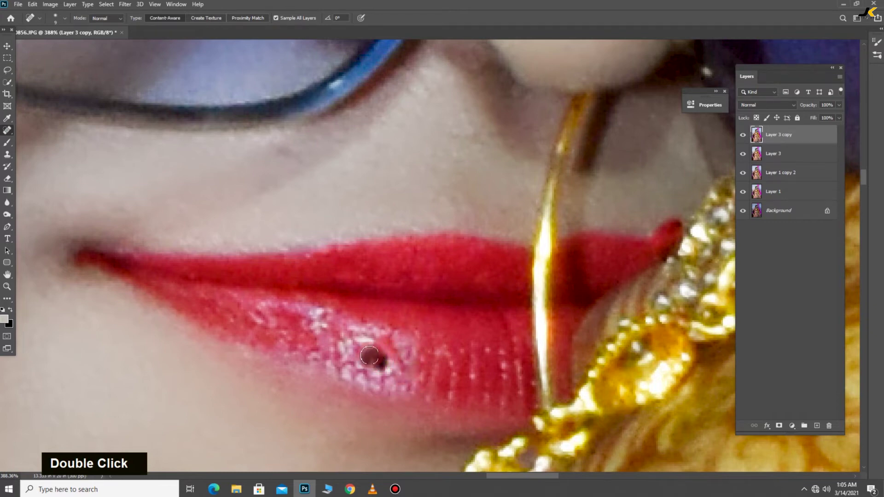
left_click(372, 329)
key("ctrl+z")
key("ctrl+z")
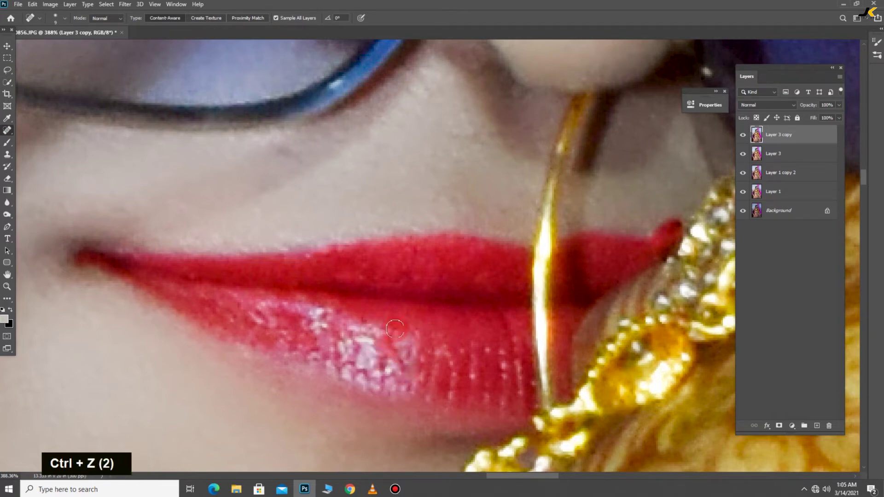
key("ctrl+z")
key("ctrl+z")
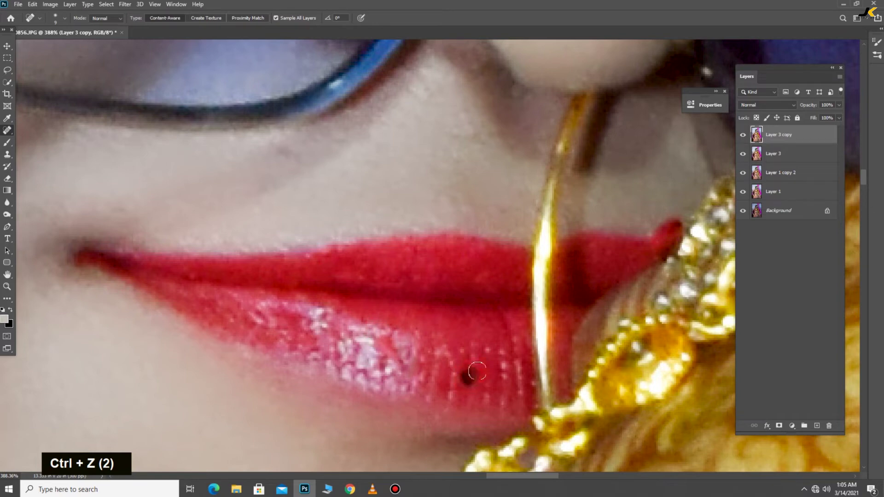
Step: Heal small light specks near the nose ring and at the upper edge of the lower lip with the Spot Healing Brush
double_click(489, 348)
left_click(268, 308)
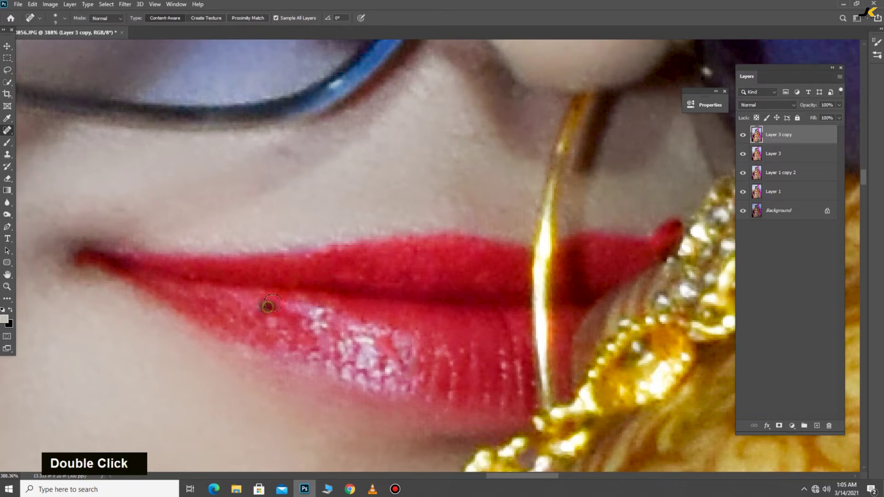
mouse_move(313, 313)
left_mouse_down()
mouse_move(316, 324)
mouse_move(281, 307)
left_mouse_up()
left_click(271, 303)
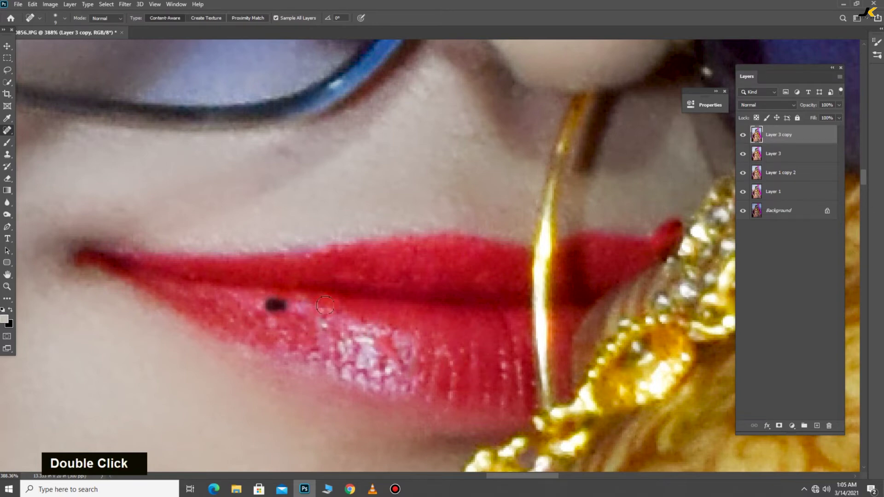
Step: Set the foreground color to a red sampled from the lower lip
left_click(5, 323)
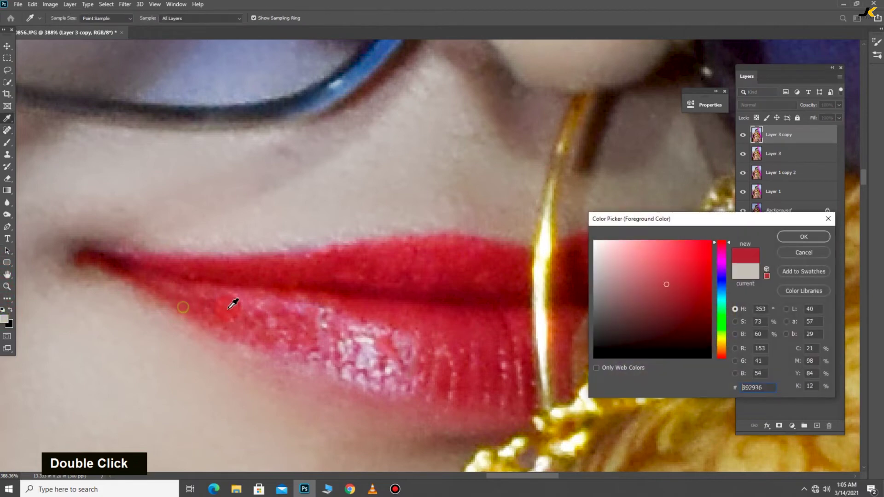
left_click(228, 303)
left_click(803, 236)
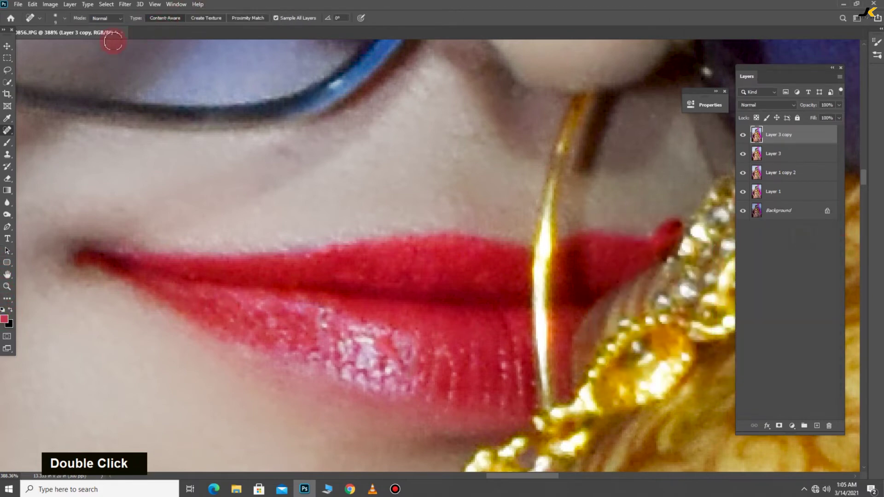
Step: Paint over the lower lip's glossy highlights using a smaller Brush at 8% opacity and 21% flow
right_click(6, 142)
left_click(36, 143)
left_click_drag(243, 17, 226, 18)
key("bracketleft")
key("bracketleft")
key("bracketleft")
key("bracketleft")
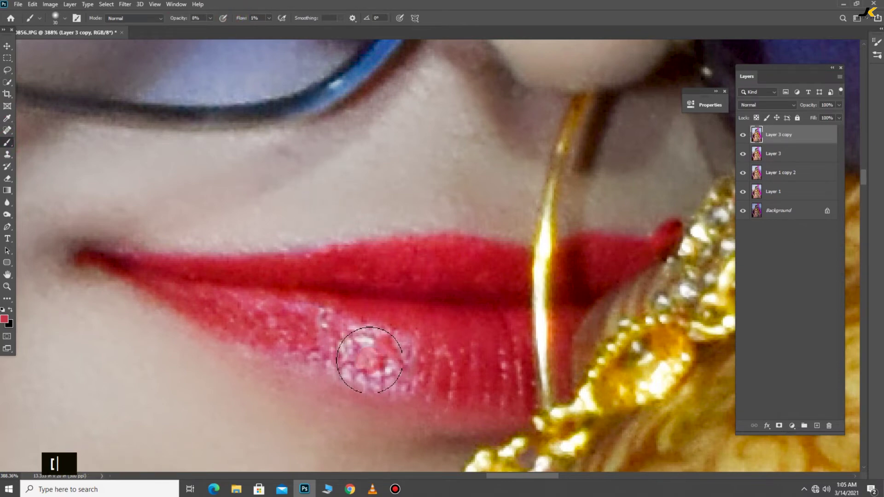
left_click(301, 21)
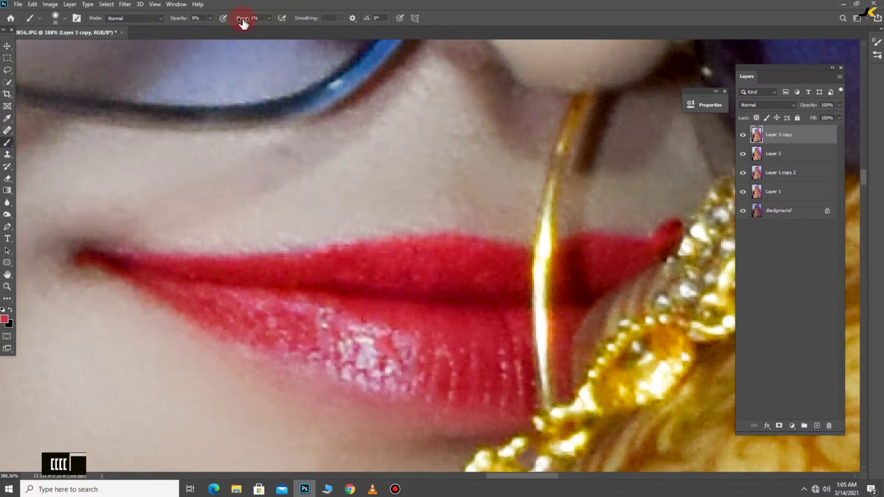
left_click_drag(250, 22, 255, 22)
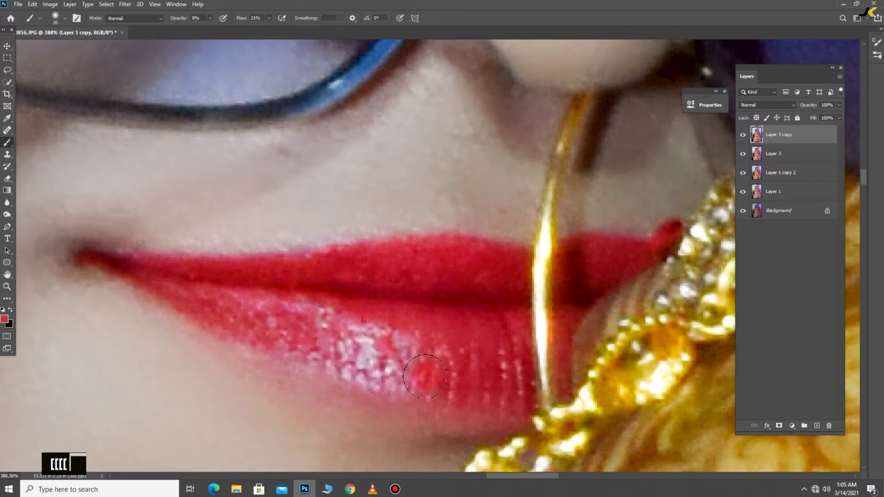
key("bracketleft")
key("bracketleft")
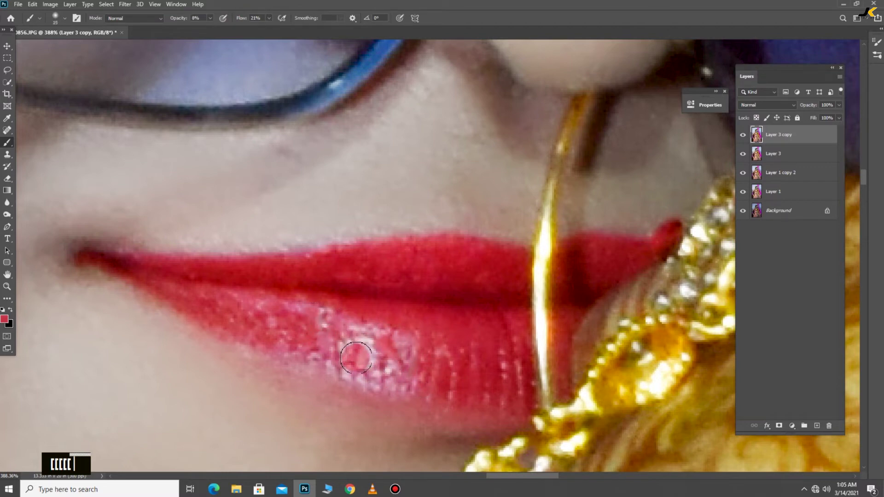
Step: Raise the Brush opacity to 27% and cover the lower lip's bright highlights with reds sampled from the adjacent lip area
double_click(195, 19)
type("27")
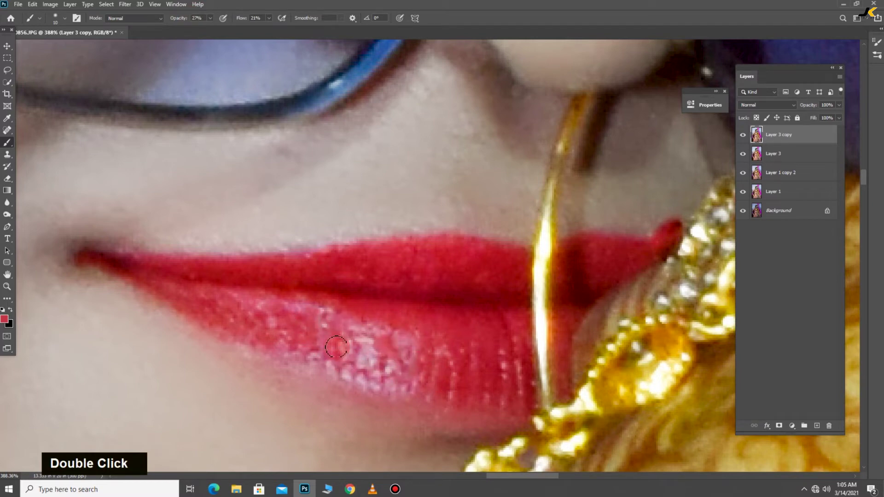
key("bracketright")
key("bracketright")
key("bracketright")
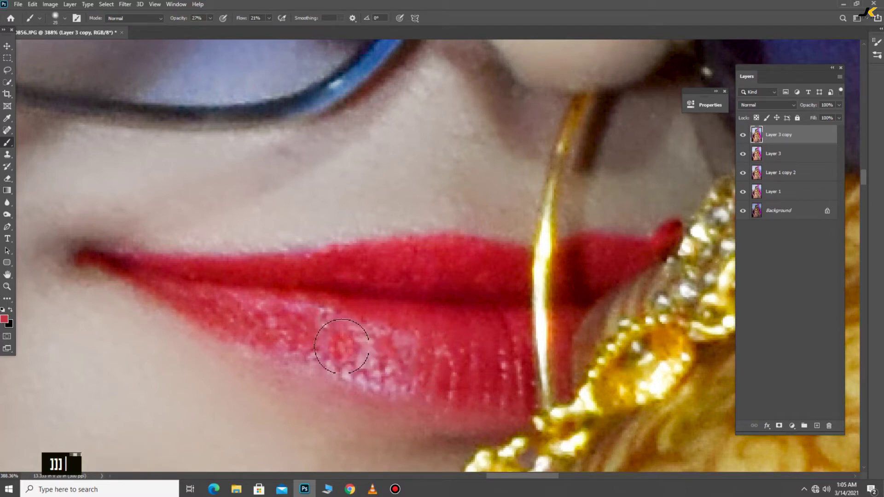
left_click(425, 355, "alt")
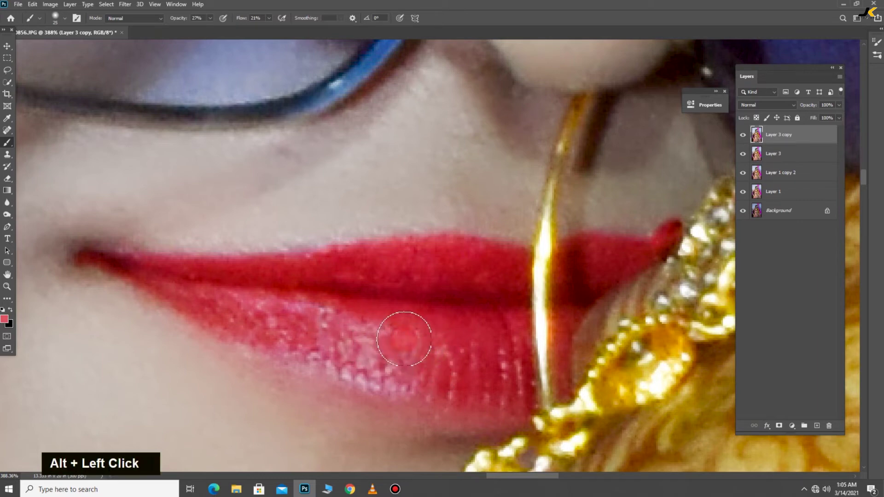
left_click(436, 338, "alt")
mouse_move(375, 343)
left_mouse_down()
mouse_move(280, 340)
mouse_move(420, 382)
mouse_move(442, 357)
left_mouse_up()
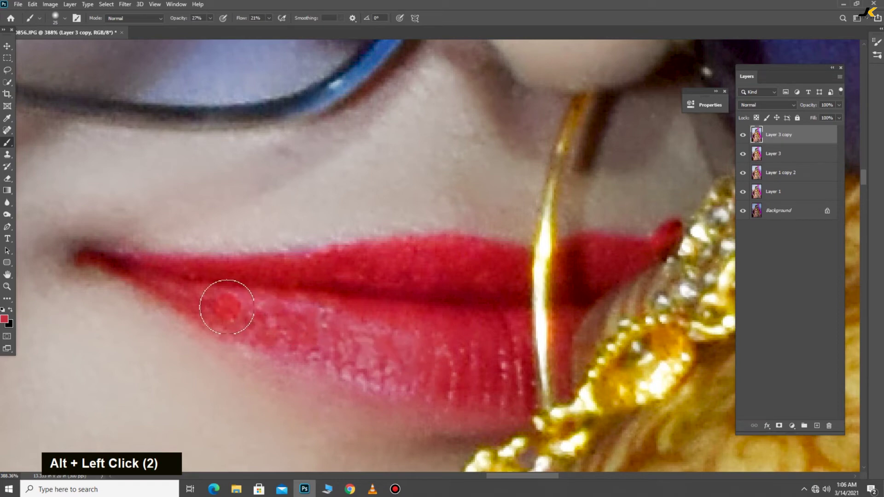
Step: Smooth the remaining specks and vertical creases across the lower lip, varying the Brush size between strokes
key("bracketleft")
key("bracketleft")
key("bracketleft")
mouse_move(419, 342)
left_mouse_down()
mouse_move(272, 307)
mouse_move(343, 314)
mouse_move(353, 353)
mouse_move(434, 389)
mouse_move(322, 354)
mouse_move(343, 339)
mouse_move(408, 344)
left_mouse_up()
key("bracketright")
key("bracketright")
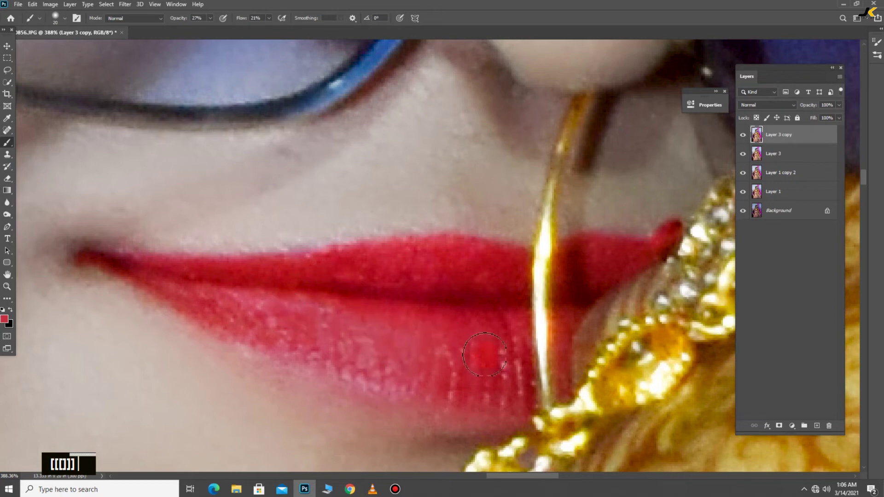
mouse_move(460, 364)
left_mouse_down()
mouse_move(361, 361)
mouse_move(272, 340)
mouse_move(326, 317)
left_mouse_up()
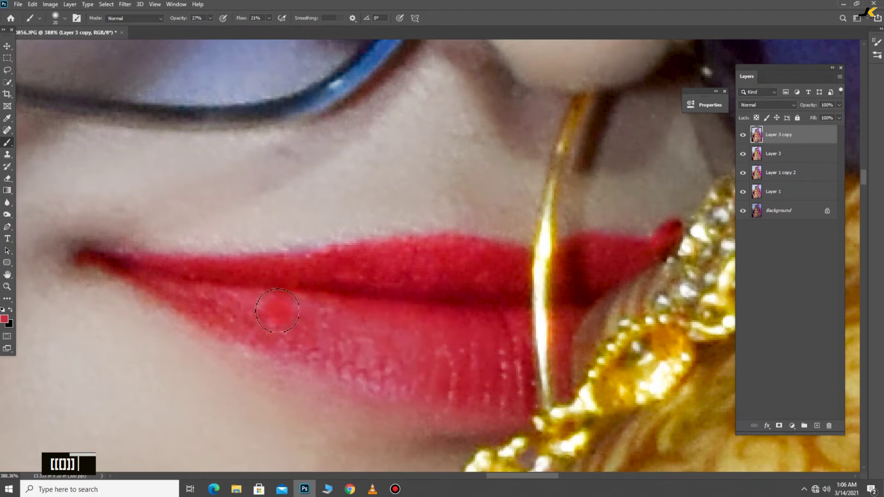
Step: Sample a darker red from the lower lip near the nose ring and paint it across the lip to even its color
left_click(465, 375, "alt")
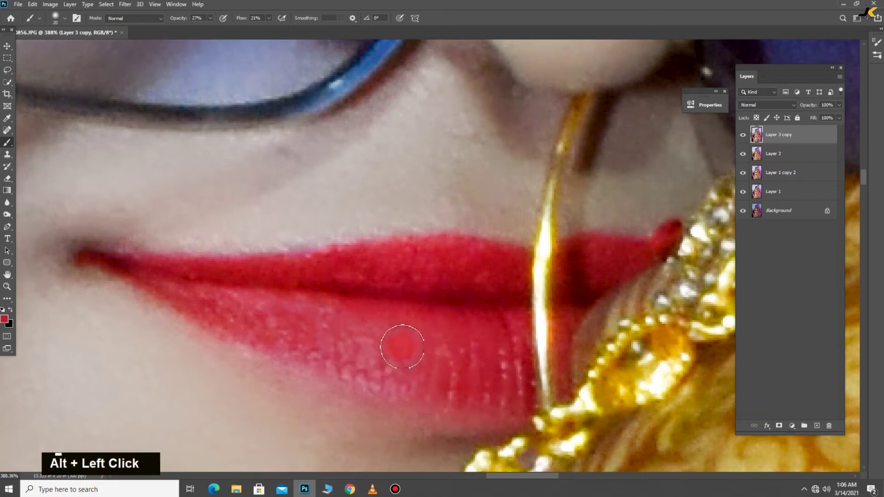
mouse_move(315, 313)
left_mouse_down()
mouse_move(296, 339)
mouse_move(449, 341)
left_mouse_up()
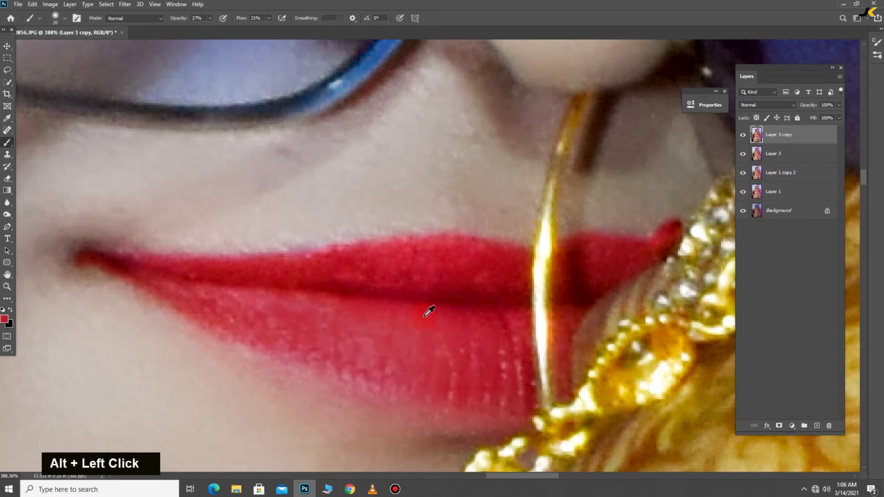
scroll(441, 265, "down", 5)
left_click_drag(446, 240, 438, 208)
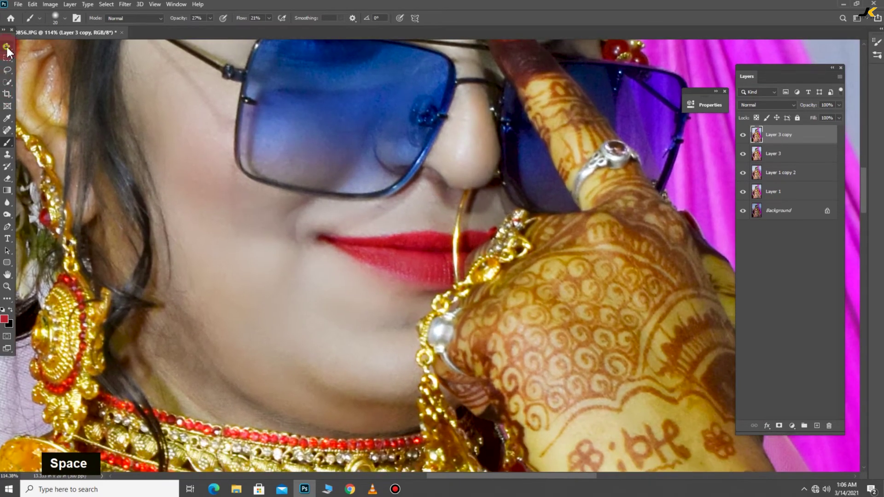
Step: Add a Curves adjustment layer above Layer 3 copy, raise the midtones slightly, and invert its mask to black
left_click(7, 47)
left_click(792, 427)
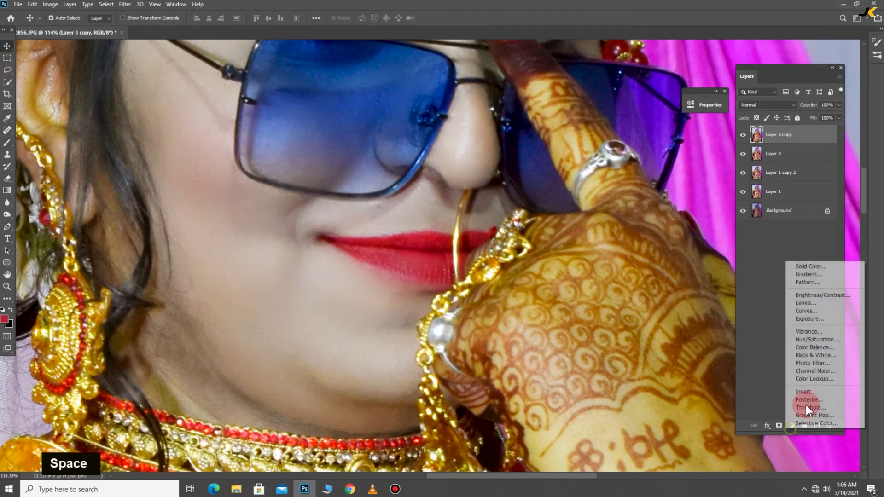
left_click(806, 311)
left_click_drag(593, 209, 592, 202)
left_click(665, 100)
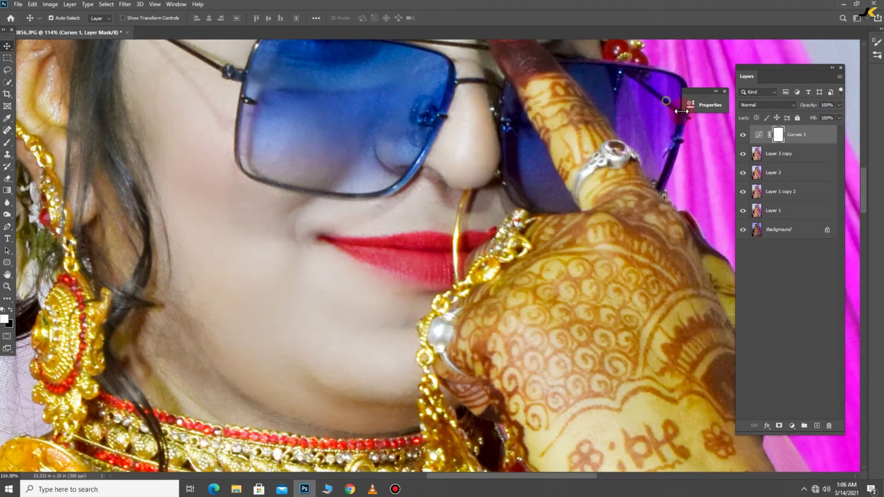
double_click(778, 135)
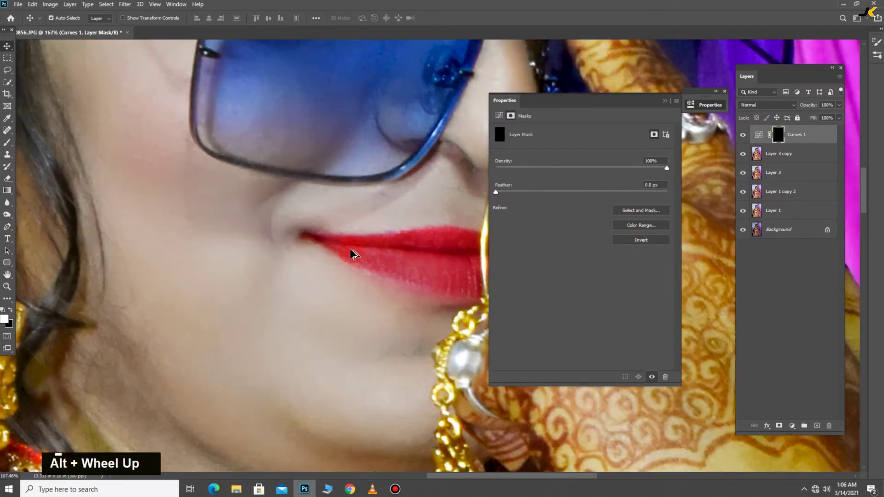
scroll(351, 263, "up", 3)
double_click(670, 101)
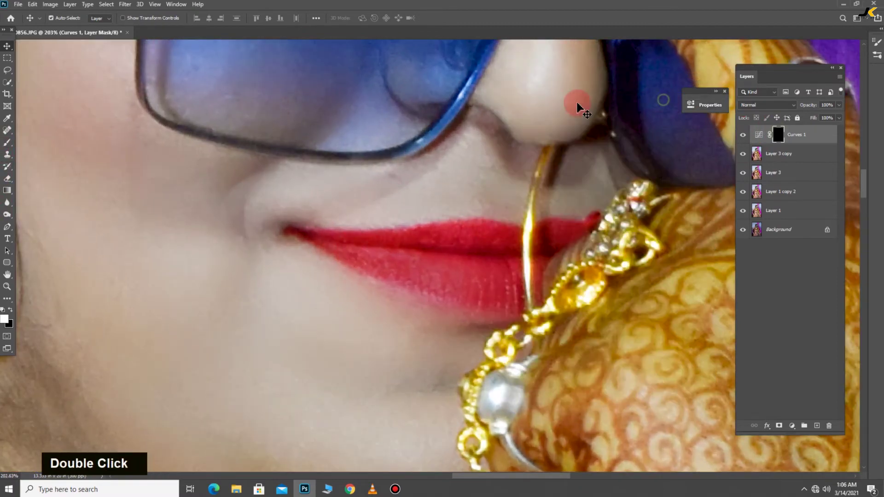
Step: Brush white at 27% opacity and 15% flow onto the Curves 1 mask over the lower lip, and compare the effect
right_click(8, 146)
left_click(49, 141)
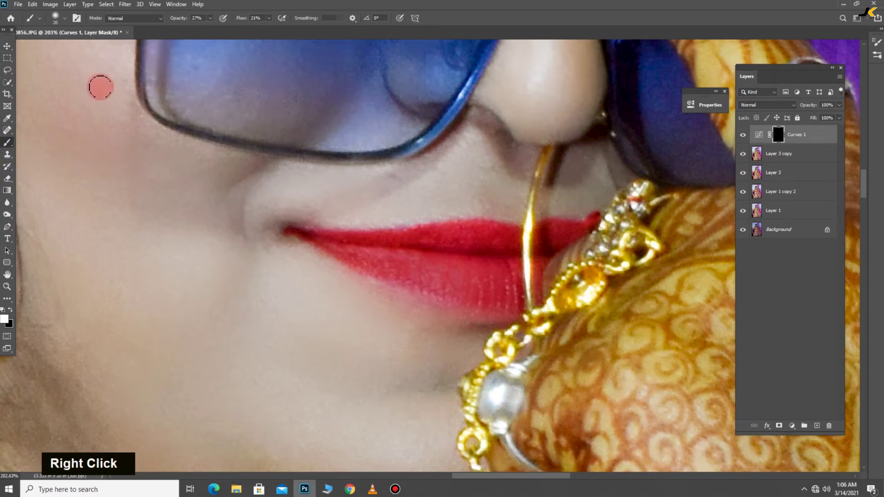
left_click_drag(248, 21, 236, 21)
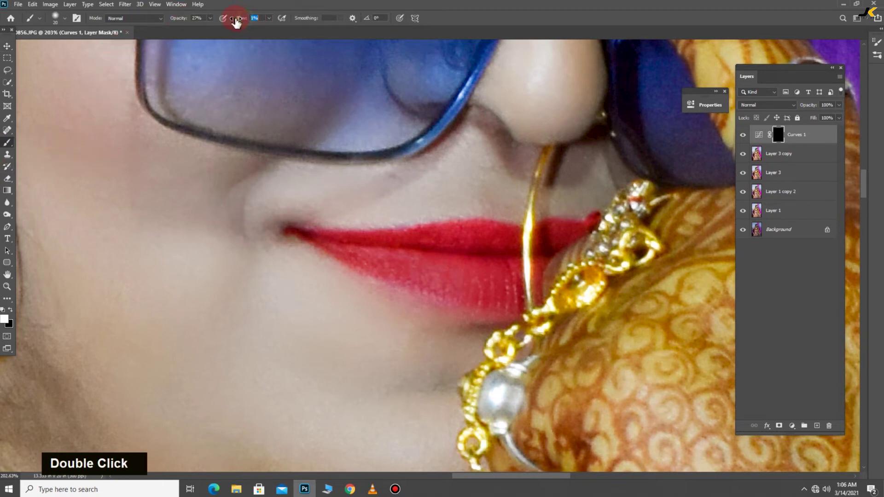
scroll(371, 197, "up", 4, "alt")
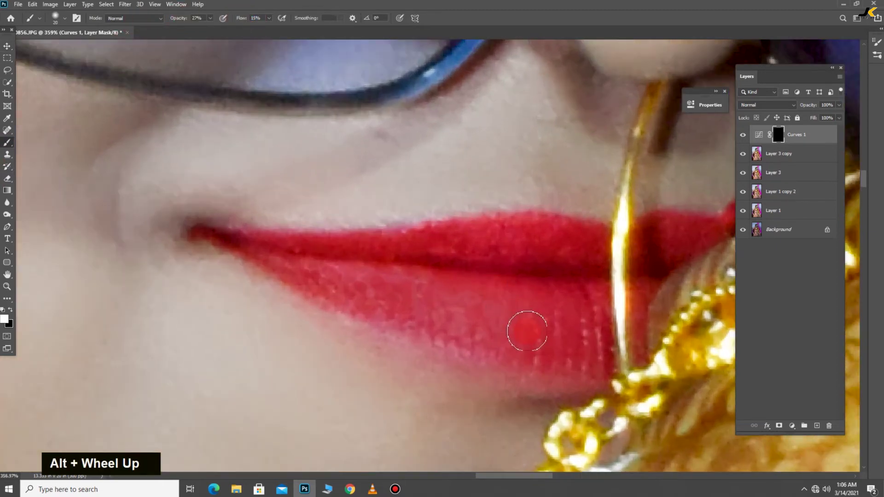
key("space")
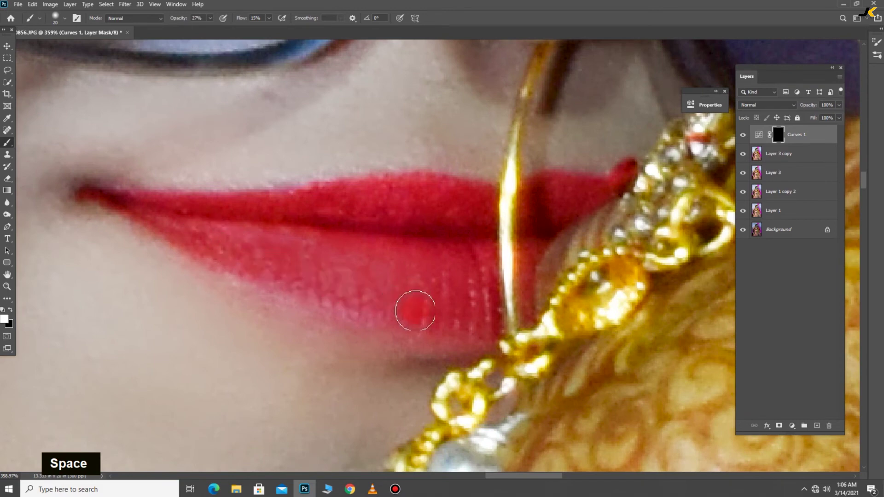
mouse_move(379, 296)
left_mouse_down()
mouse_move(227, 241)
mouse_move(402, 297)
left_mouse_up()
double_click(744, 136)
Step: Increase the Brush flow to 29% and brighten the lower lip further through the Curves 1 mask
left_click_drag(246, 19, 248, 19)
mouse_move(450, 294)
left_mouse_down()
mouse_move(269, 258)
mouse_move(454, 309)
mouse_move(464, 287)
mouse_move(296, 253)
mouse_move(362, 260)
left_mouse_up()
mouse_move(256, 232)
left_mouse_down()
mouse_move(468, 264)
mouse_move(294, 236)
mouse_move(421, 283)
mouse_move(276, 237)
left_mouse_up()
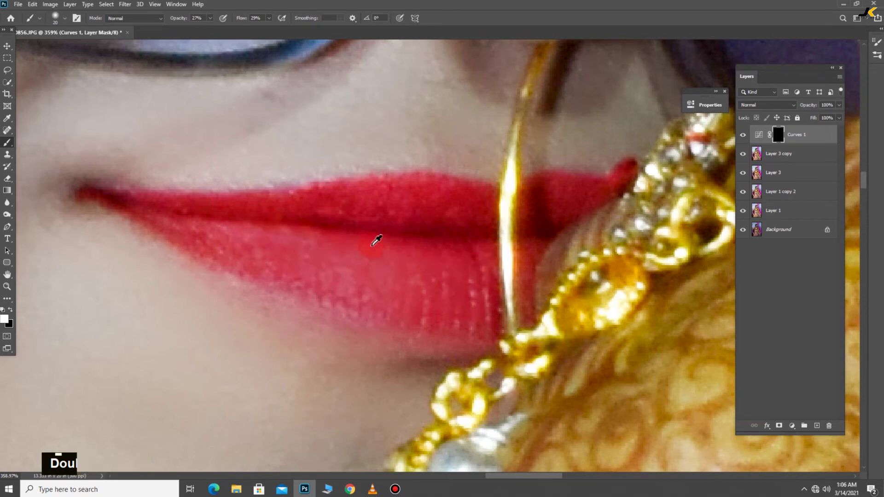
Step: Brighten the upper lip through the Curves 1 mask and compare the lips with that layer hidden and shown
scroll(375, 241, "down", 3)
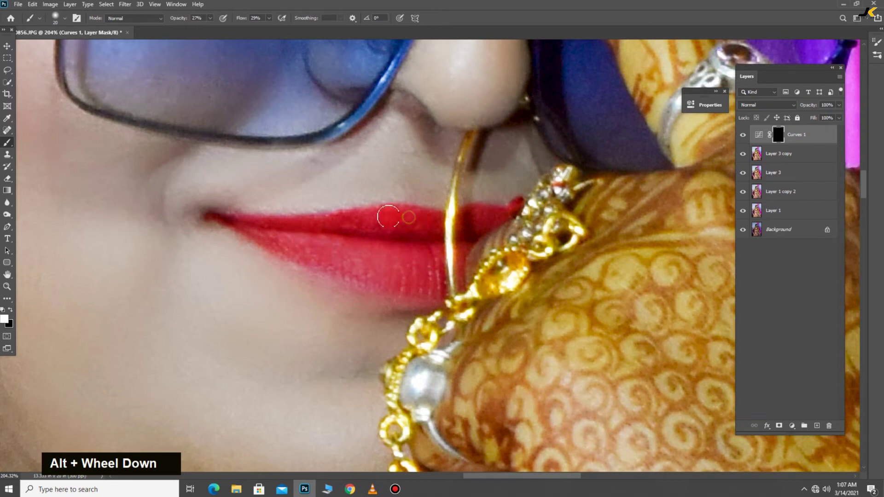
double_click(364, 215)
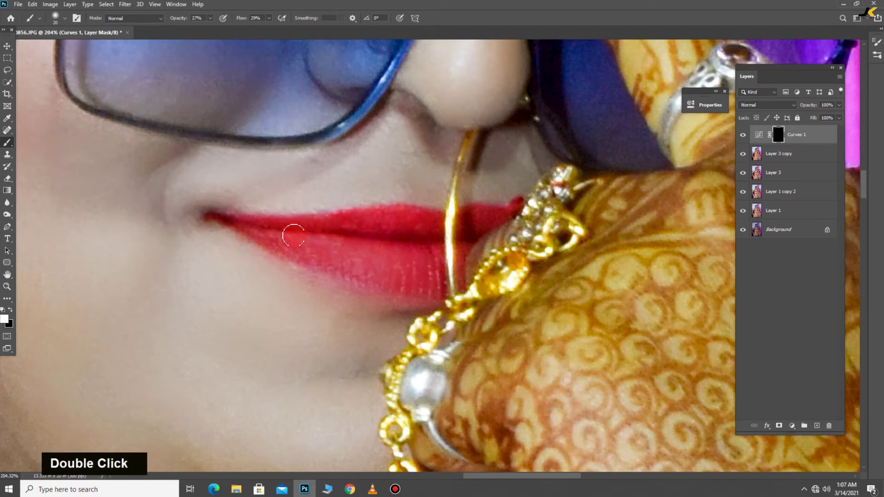
scroll(368, 203, "down", 3)
double_click(743, 135)
double_click(743, 135)
double_click(742, 137)
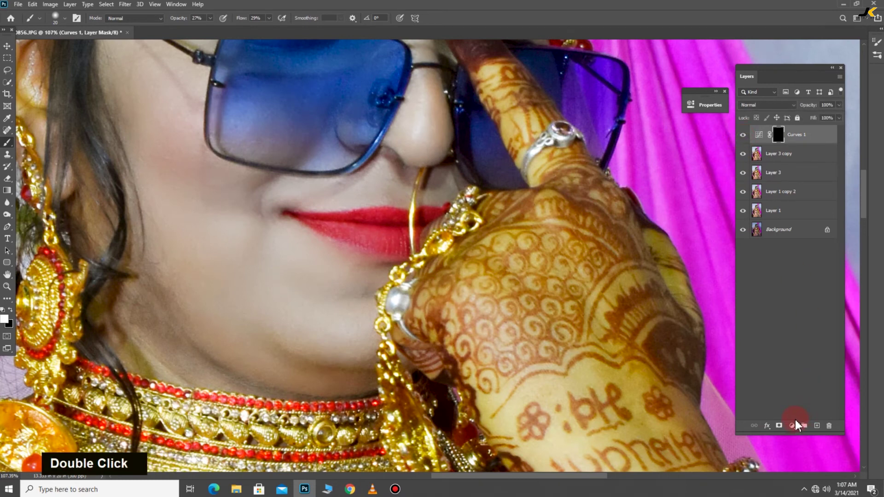
Step: Add a second Curves adjustment layer above Curves 1, lower the midtones slightly, and invert its mask to black
left_click(798, 422)
left_click(805, 305)
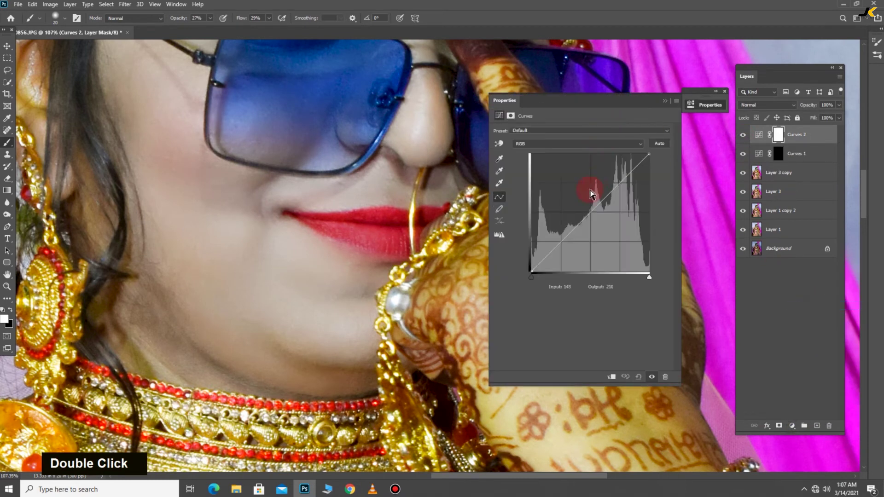
left_click_drag(592, 207, 594, 217)
left_click(665, 102)
left_click(776, 137)
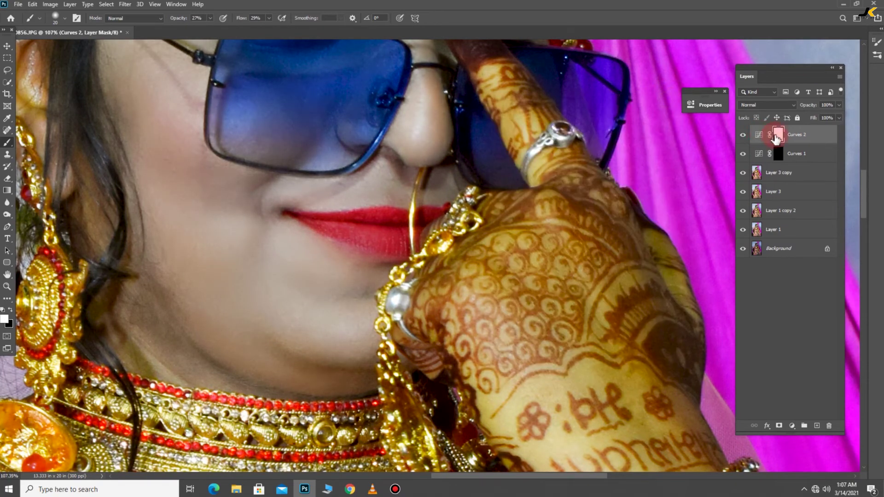
double_click(778, 137)
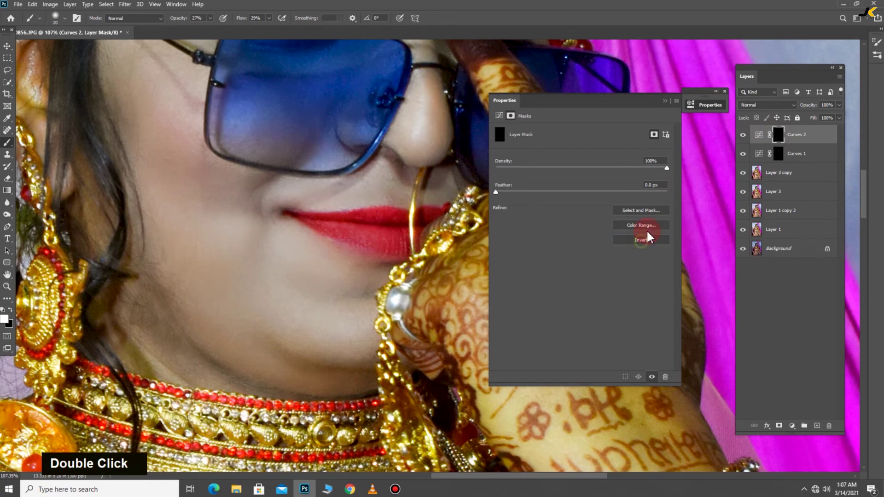
left_click(646, 229)
left_click(666, 101)
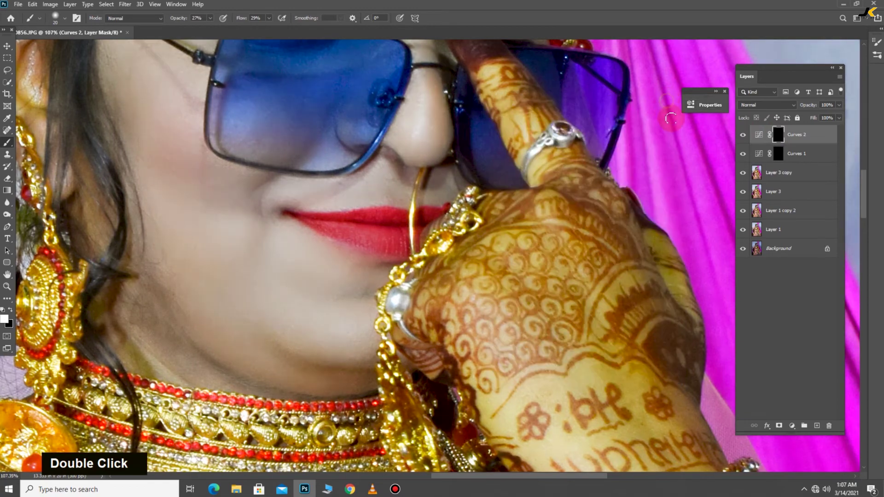
Step: Brush white at 27% opacity and 29% flow onto the Curves 2 mask to darken the lip edges, and compare the effect
double_click(7, 317)
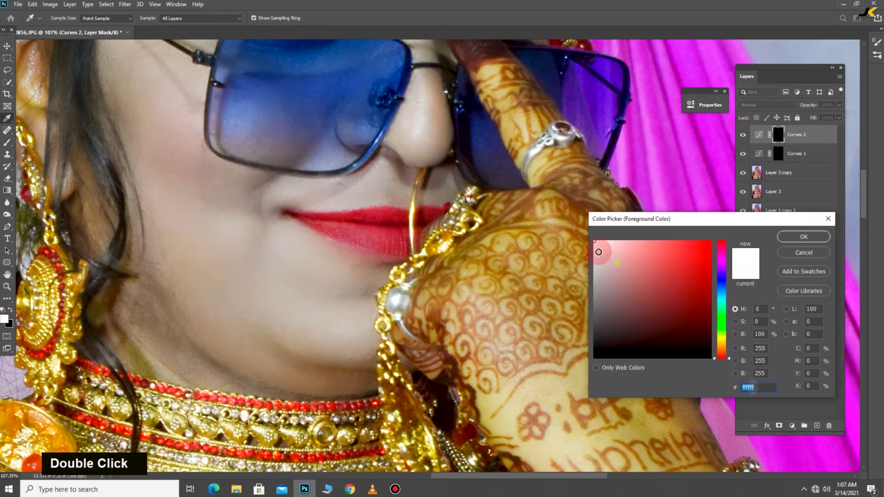
left_click(803, 237)
scroll(360, 166, "up", 4)
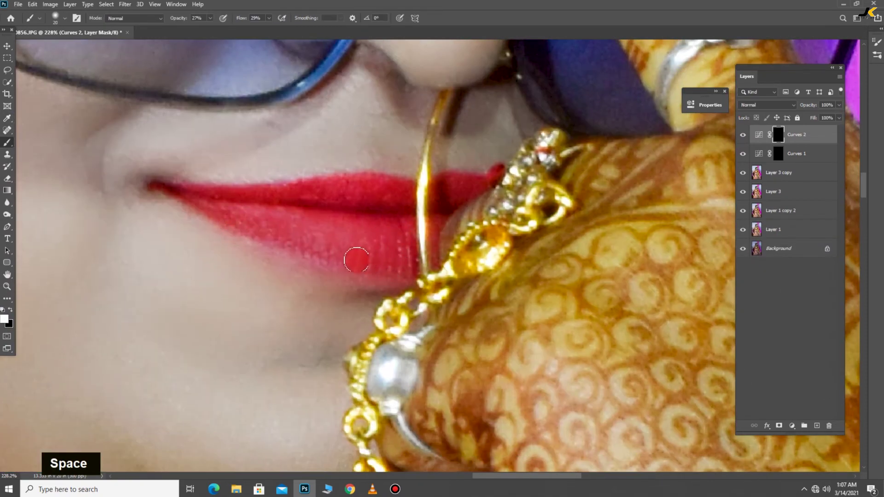
key("bracketright")
key("bracketright")
key("bracketright")
mouse_move(369, 264)
left_mouse_down()
mouse_move(199, 211)
mouse_move(349, 236)
mouse_move(347, 200)
left_mouse_up()
key("bracketleft")
key("bracketleft")
key("bracketleft")
scroll(341, 140, "down", 6)
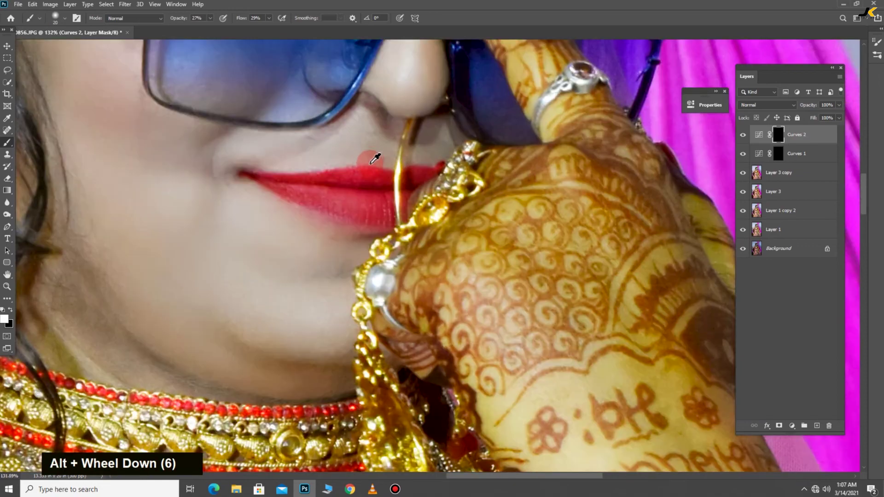
double_click(742, 135)
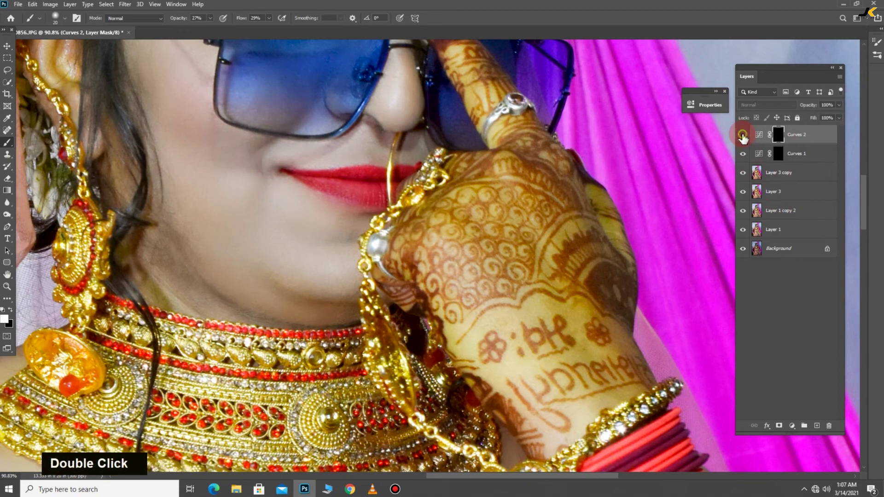
Step: Brighten the lips further through the Curves 1 mask with the Brush at 58% opacity, and compare with that layer hidden and shown
left_click(778, 157)
scroll(463, 184, "up", 5)
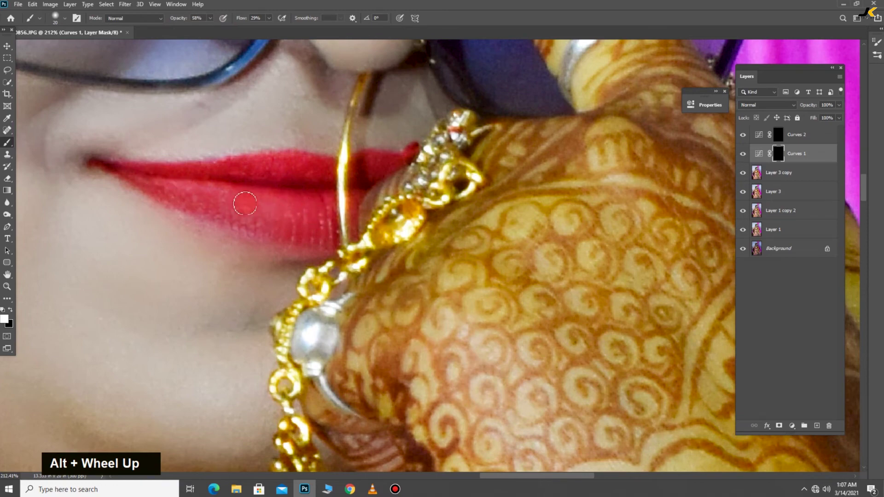
scroll(304, 189, "down", 6)
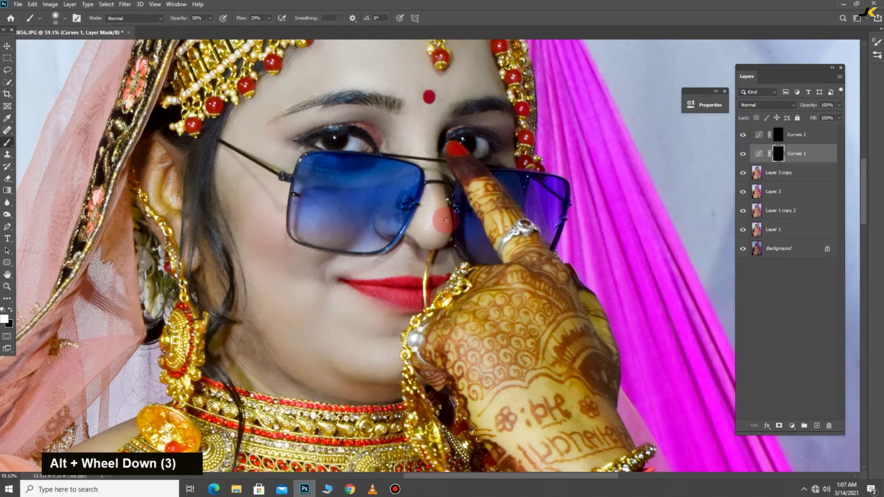
scroll(446, 220, "down", 1)
double_click(745, 158)
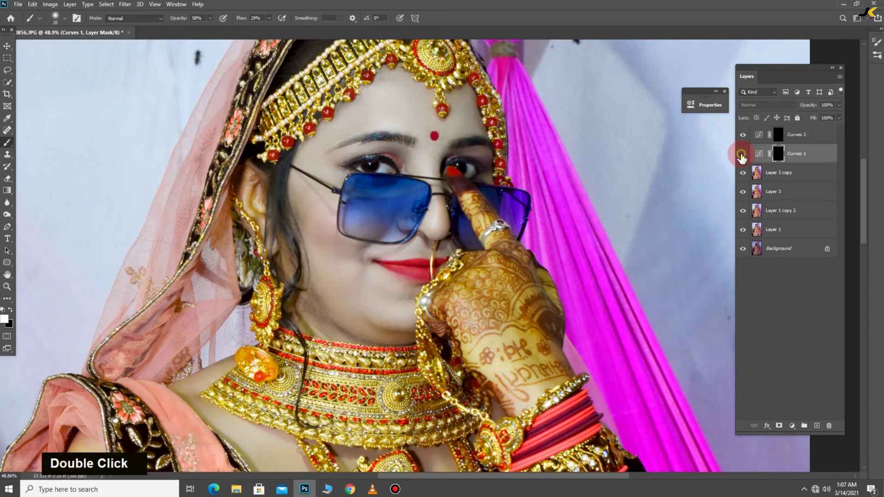
scroll(432, 176, "down", 1)
scroll(431, 176, "up", 1)
scroll(428, 174, "down", 3)
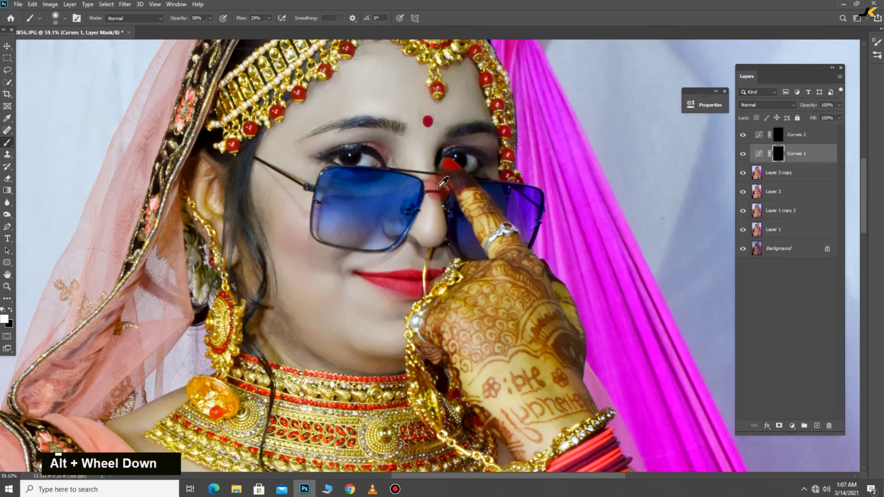
Step: Reduce the Brush flow to 10% and brighten the whites of both eyes through the Curves 1 mask
scroll(425, 164, "up", 8)
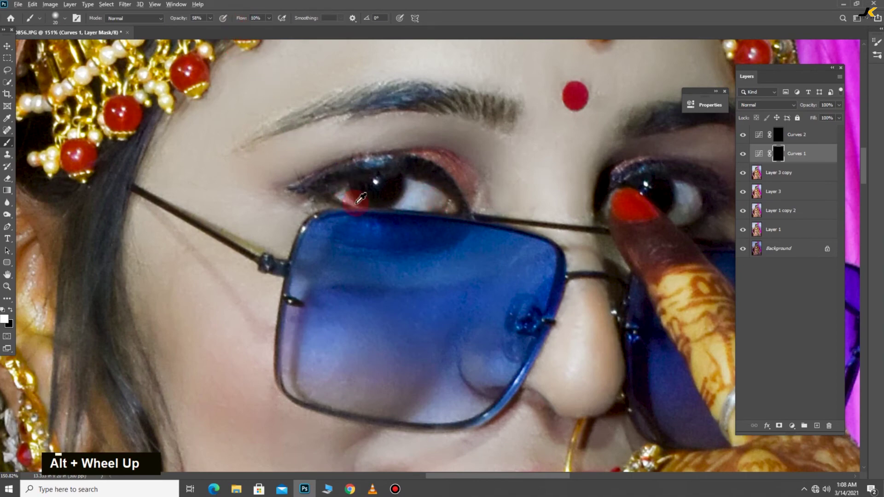
scroll(356, 203, "up", 2)
left_click_drag(608, 208, 265, 185)
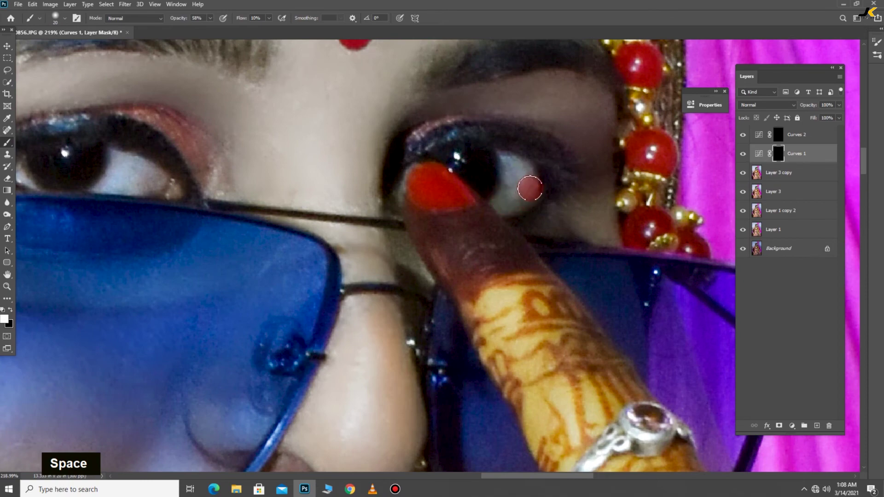
scroll(519, 197, "down", 5)
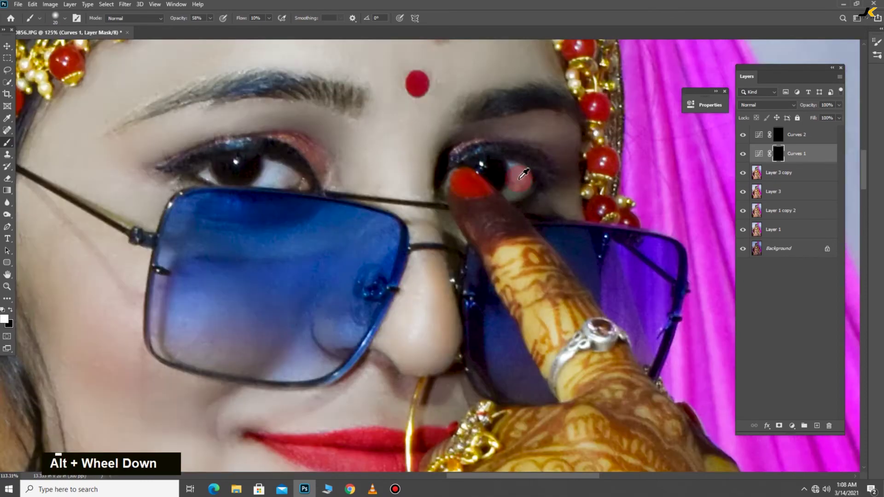
Step: Switch to the Lasso tool and merge the Layer 3 copy, Curves 1 and Curves 2 layers into one
left_click(6, 46)
right_click(8, 70)
left_click(42, 70)
scroll(529, 180, "up", 2)
left_click(781, 176)
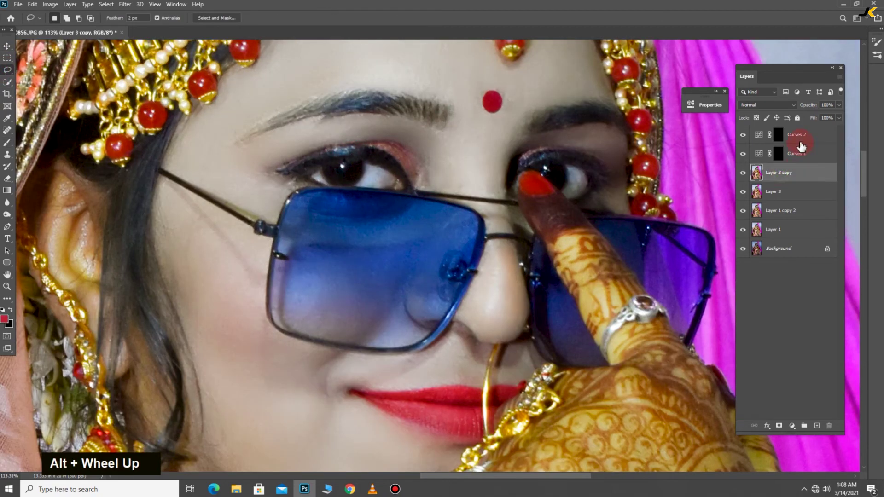
left_click(805, 142, "shift")
right_click(790, 138)
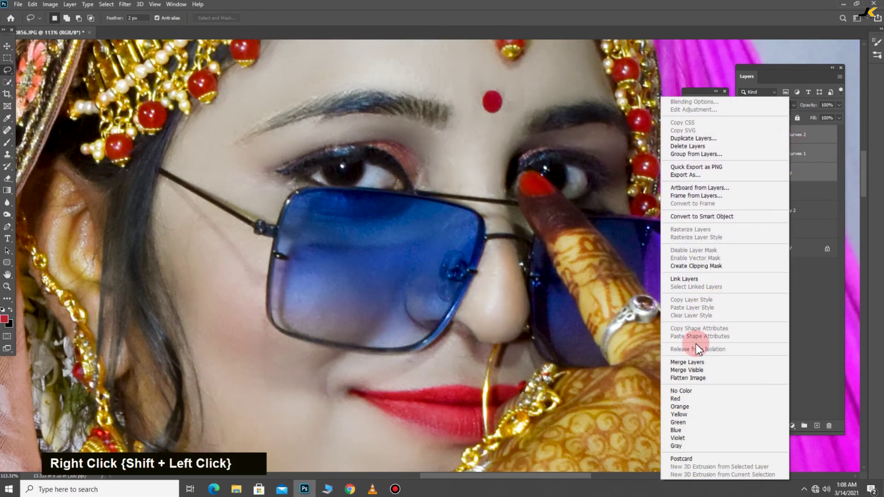
left_click(693, 363)
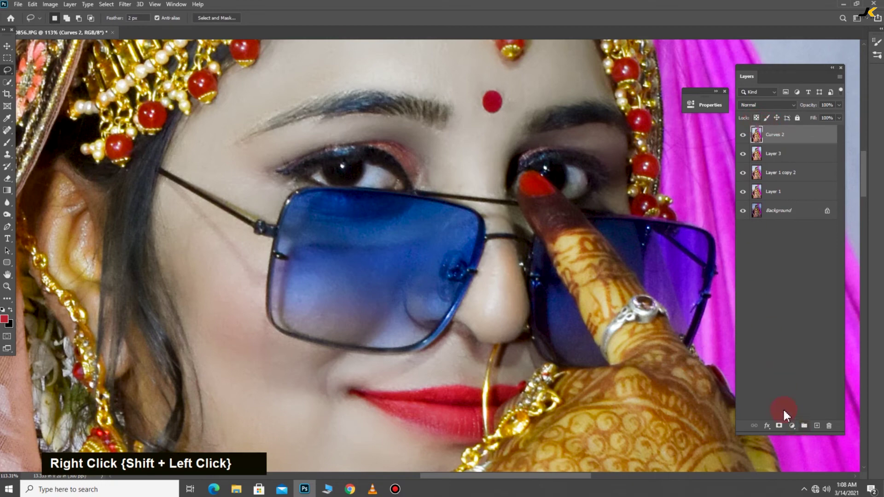
Step: Lasso the visible whites of both eyes as one combined selection with a 2 px feather
scroll(524, 127, "up", 3)
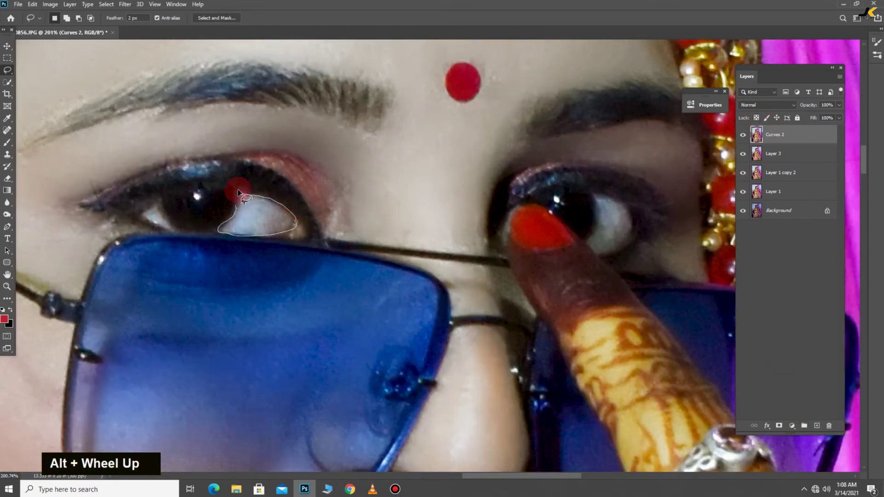
mouse_move(141, 211)
left_mouse_down()
mouse_move(166, 207)
mouse_move(172, 226)
left_mouse_up()
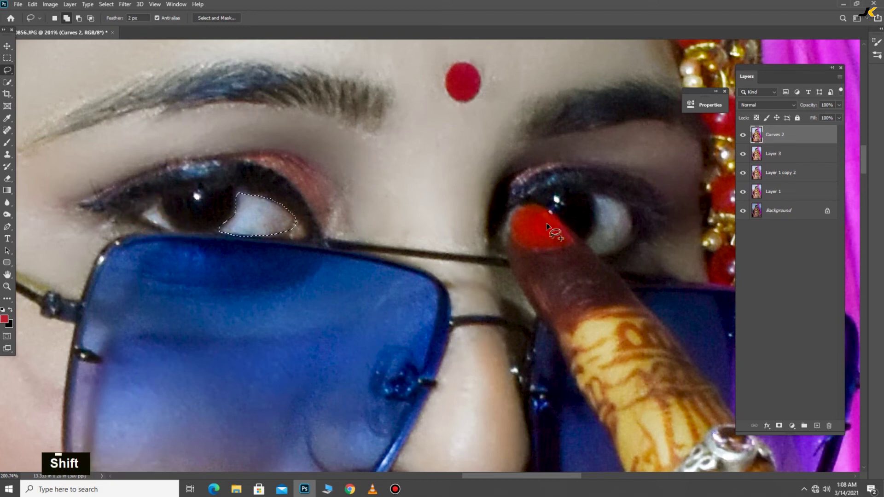
mouse_move(593, 197)
left_mouse_down()
mouse_move(586, 239)
mouse_move(592, 253)
mouse_move(630, 249)
left_mouse_up()
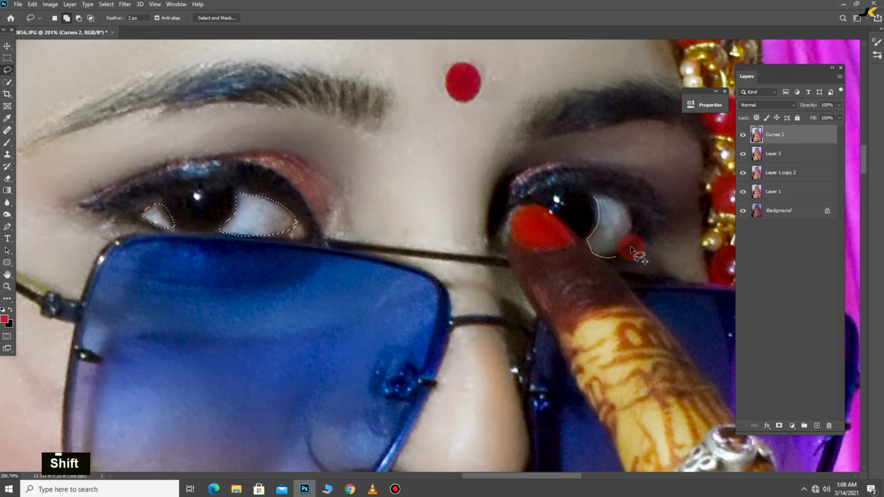
Step: Apply Color Balance to the selected eye whites, shifting the midtones slightly toward yellow
left_click(50, 4)
mouse_move(61, 33)
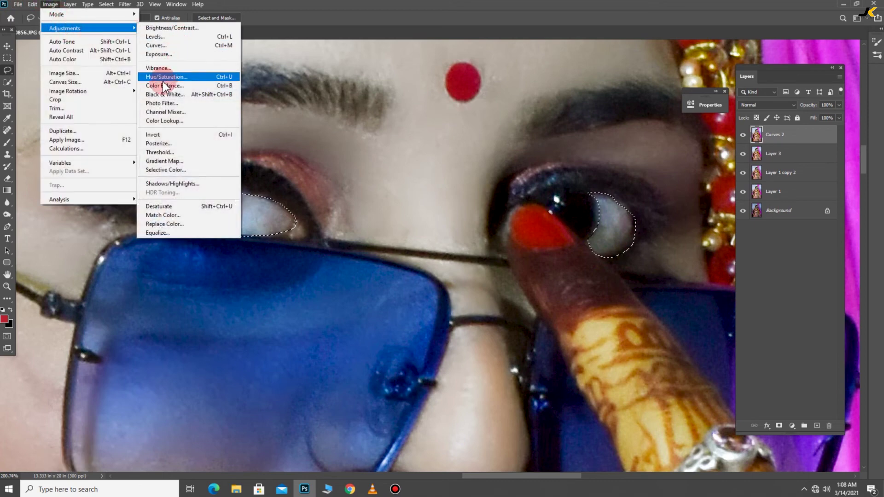
left_click(165, 85)
left_click_drag(621, 164, 781, 98)
left_click_drag(771, 156, 762, 171)
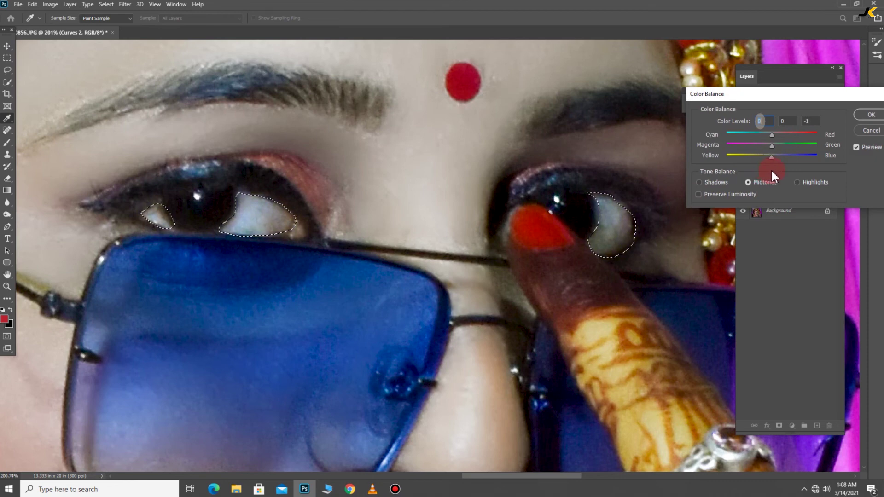
left_click_drag(772, 171, 767, 173)
left_click(859, 115)
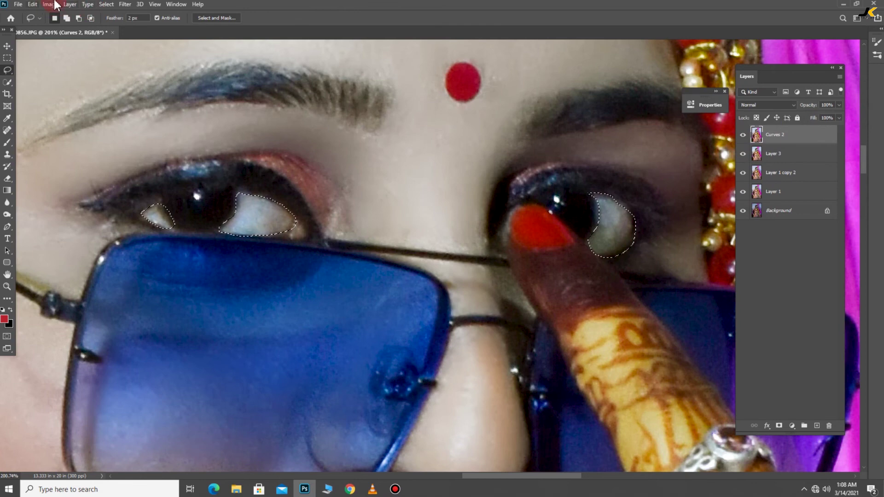
Step: Brighten the selected eye whites with a Curves adjustment raising input 131 to output 138, and deselect them
left_click(59, 7)
mouse_move(60, 25)
double_click(154, 37)
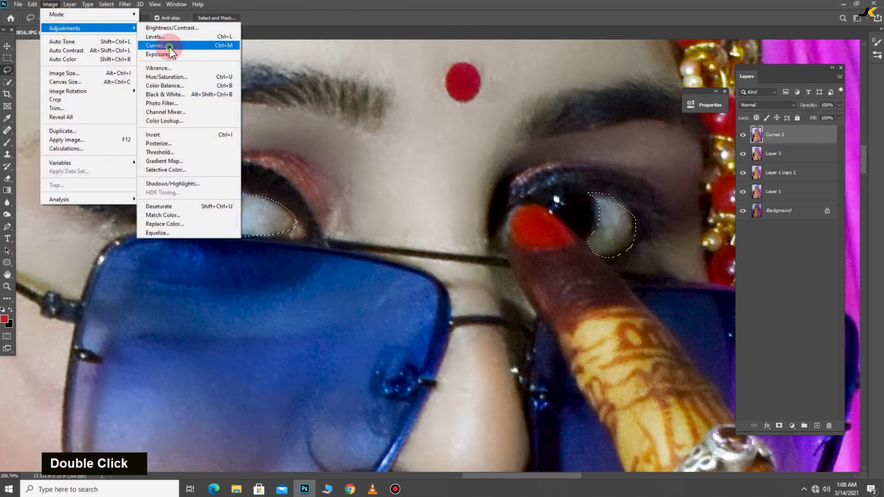
left_click_drag(610, 126, 757, 85)
left_click(754, 185)
left_click_drag(754, 182, 755, 183)
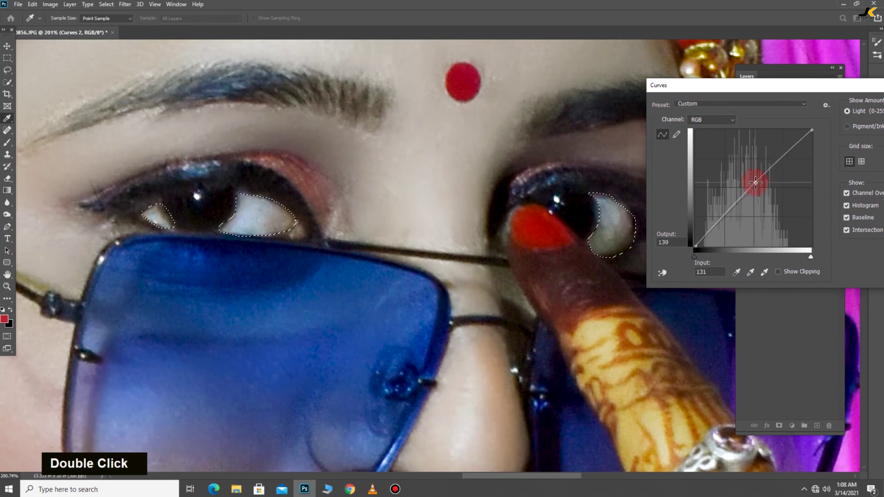
left_click(800, 86)
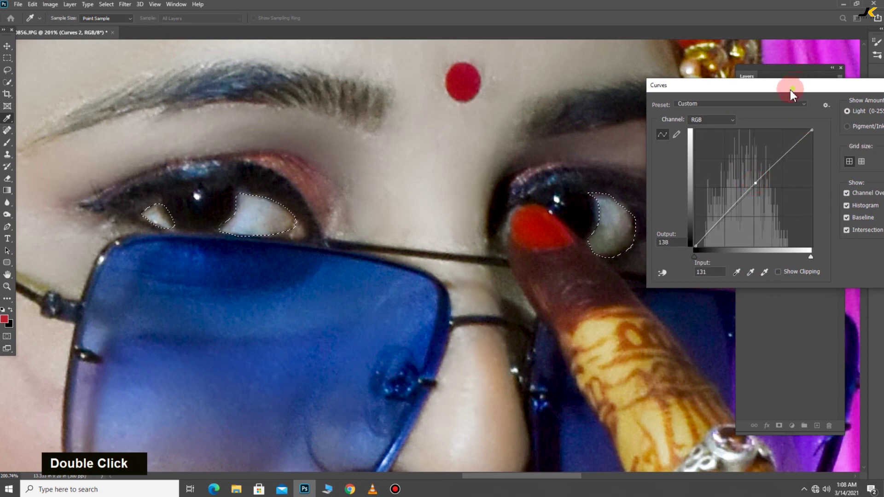
left_click_drag(791, 92, 708, 78)
left_click(851, 94)
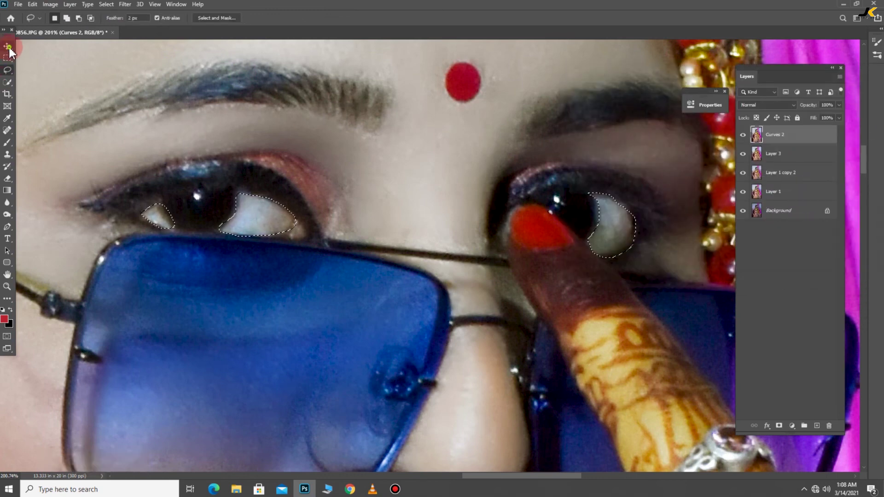
right_click(392, 181)
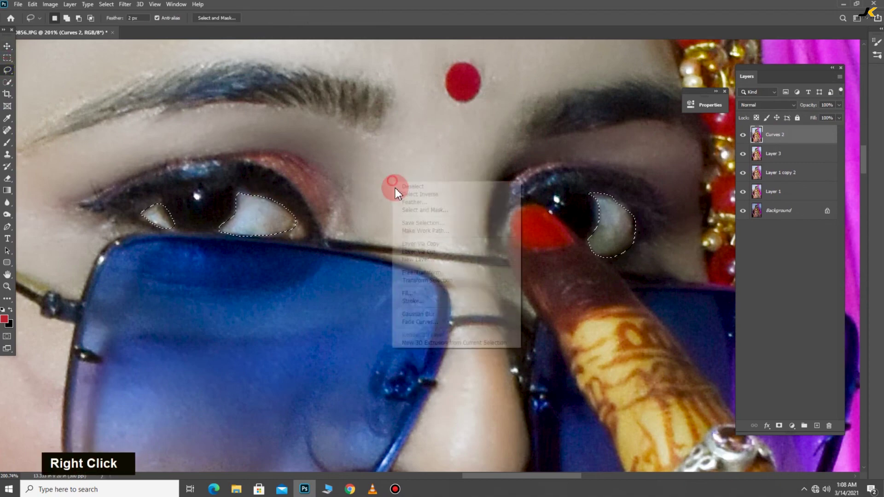
left_click(405, 186)
left_click(6, 45)
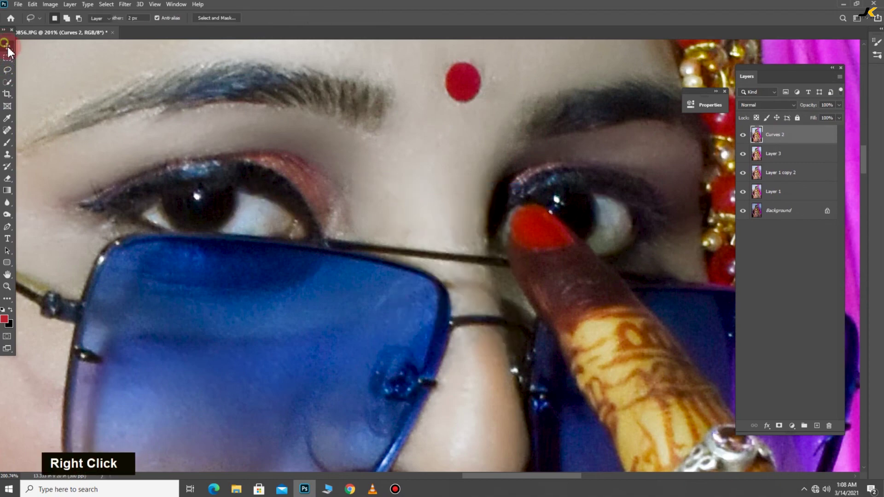
Step: Compare the original Background with the retouched portrait by hiding and showing all the layers above it
scroll(490, 170, "down", 10, "alt")
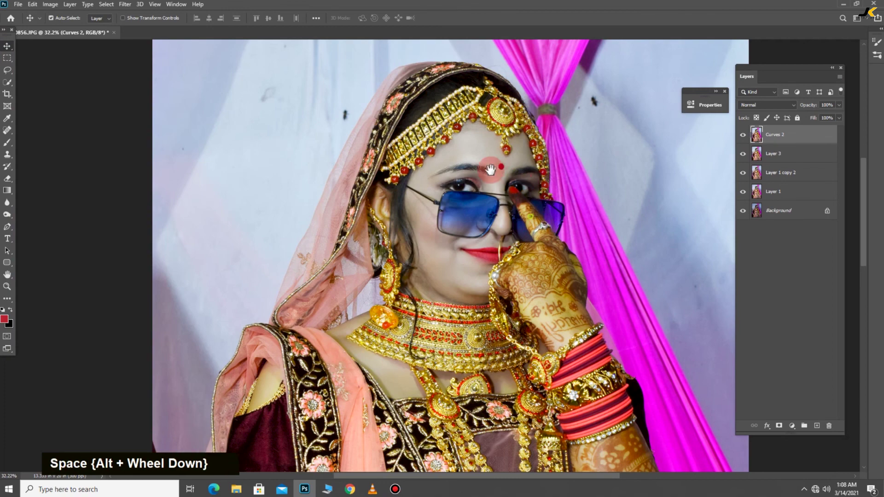
left_click_drag(491, 170, 417, 94)
scroll(479, 138, "down", 6, "alt")
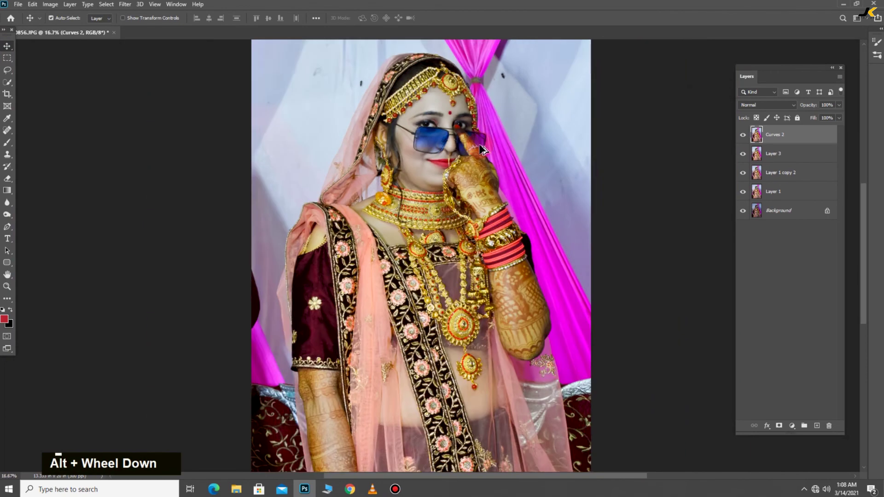
scroll(399, 260, "up", 2, "alt")
left_click(742, 210, "alt")
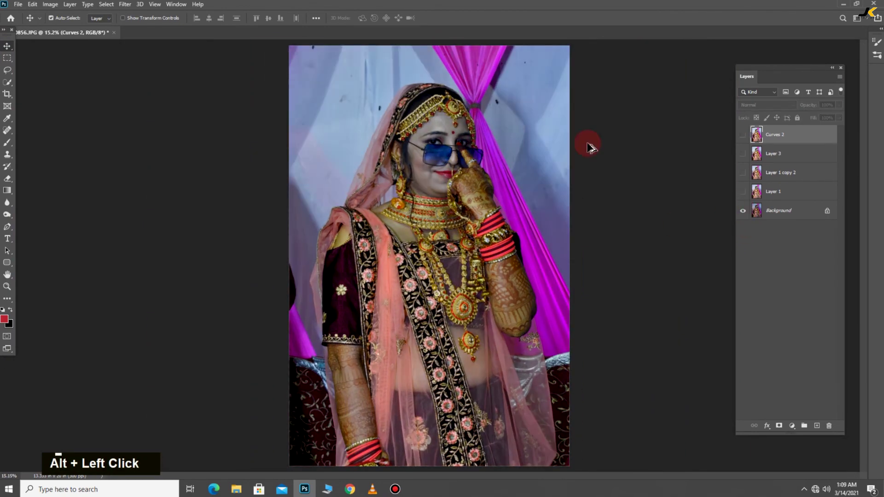
scroll(453, 127, "up", 10, "alt")
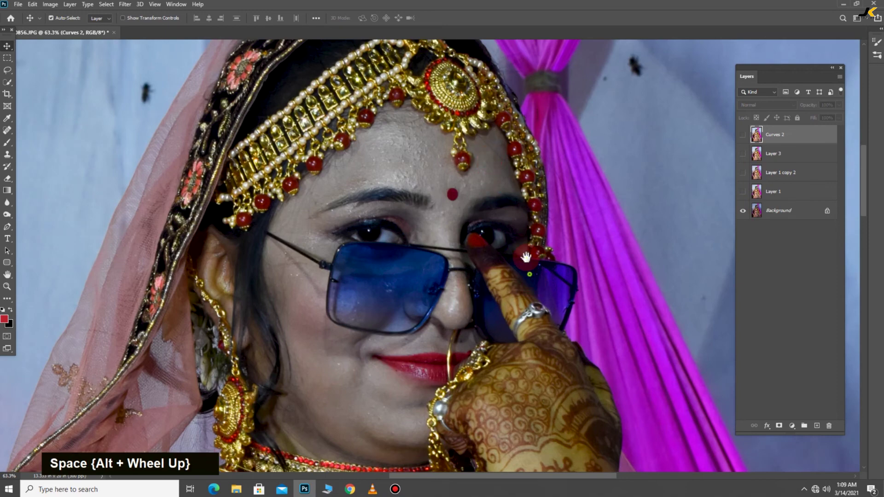
left_click_drag(526, 257, 513, 199)
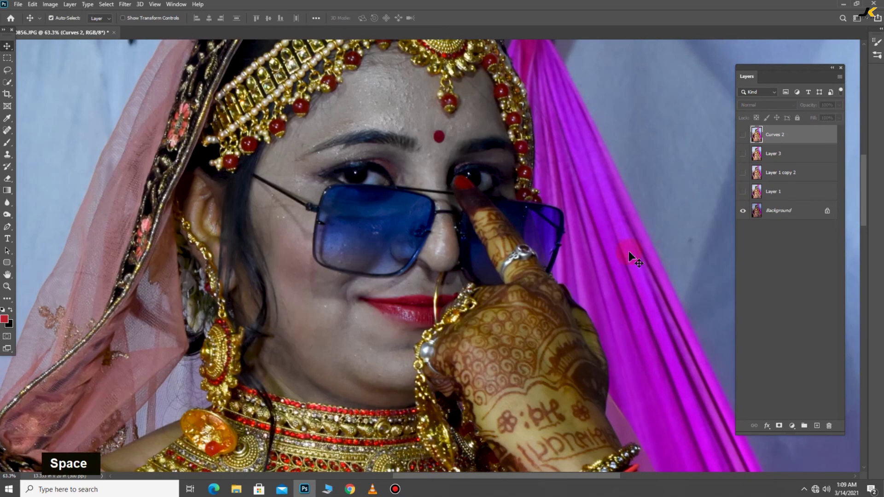
left_click(742, 213, "alt")
left_click(742, 212, "alt")
left_click(742, 212, "alt")
left_click(740, 212, "alt")
left_click(740, 212, "alt")
left_click(741, 213, "alt")
left_click(740, 212, "alt")
scroll(559, 225, "down", 5)
mouse_move(541, 227)
left_mouse_down()
mouse_move(538, 187)
mouse_move(536, 241)
left_mouse_up()
scroll(537, 241, "down", 6)
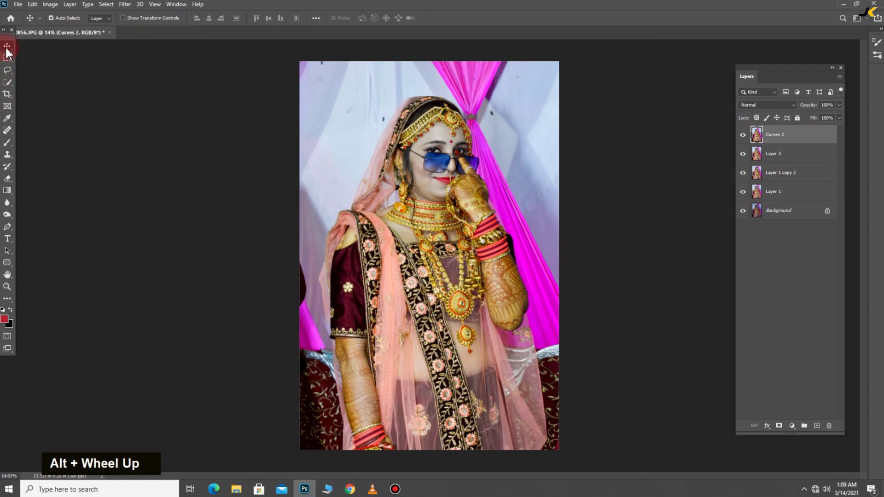
Step: Save the retouched portrait to the Desktop in JPEG format and accept the JPEG options
left_click(18, 4)
double_click(30, 114)
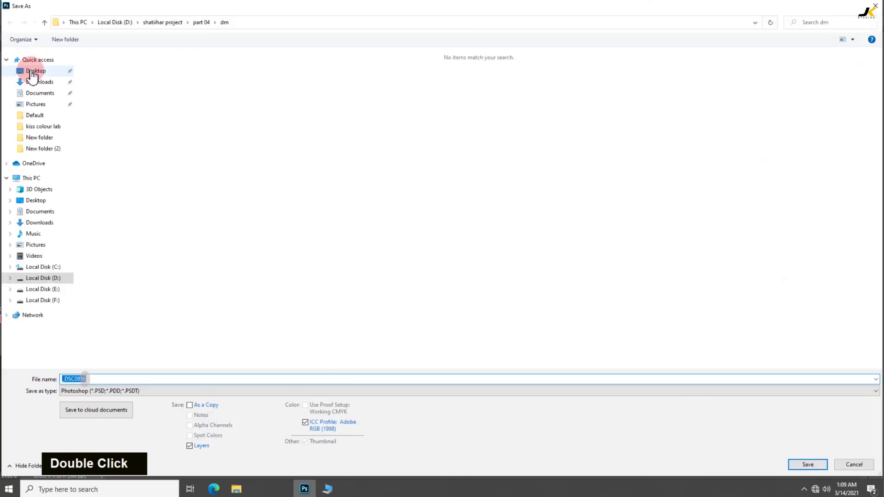
left_click(32, 71)
left_click(99, 391)
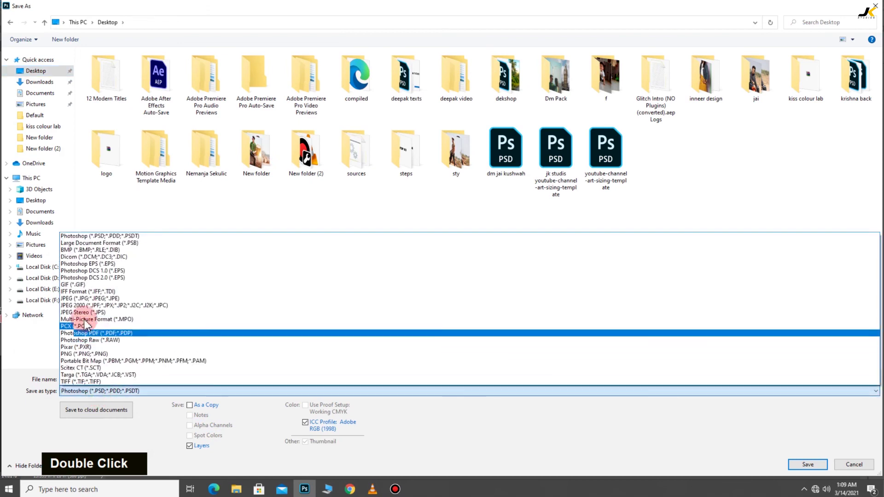
left_click(83, 298)
double_click(98, 377)
left_click(805, 464)
left_click(508, 117)
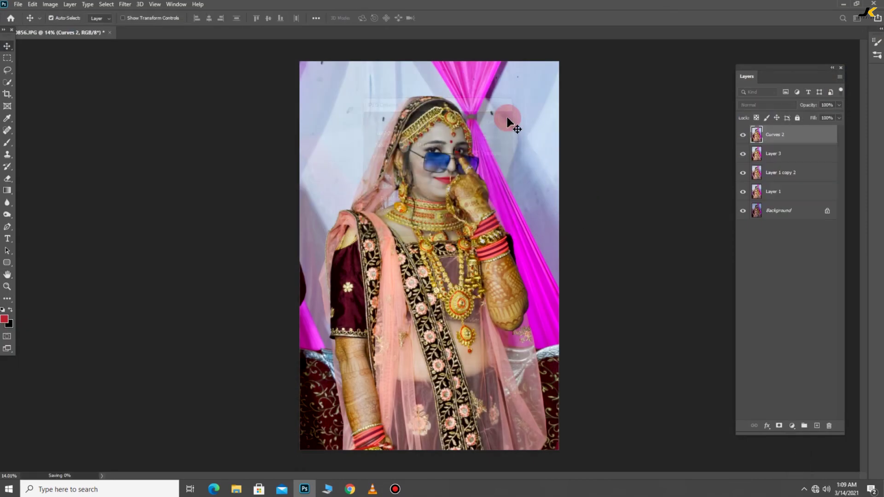